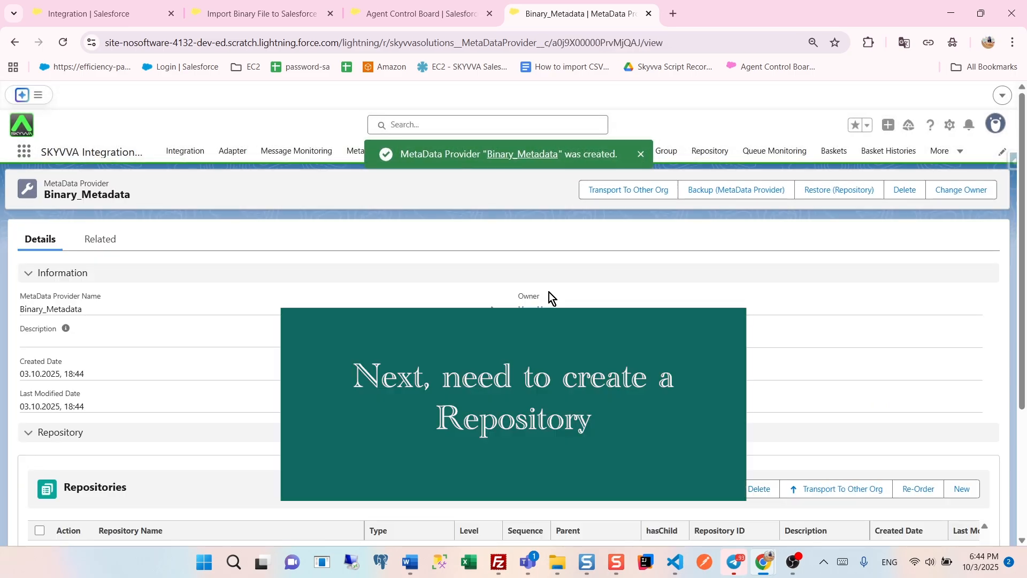
Create a repository named Binary_Repo under the Binary_Metadata metadata provider and save it.
scroll(399, 336, down, 3)
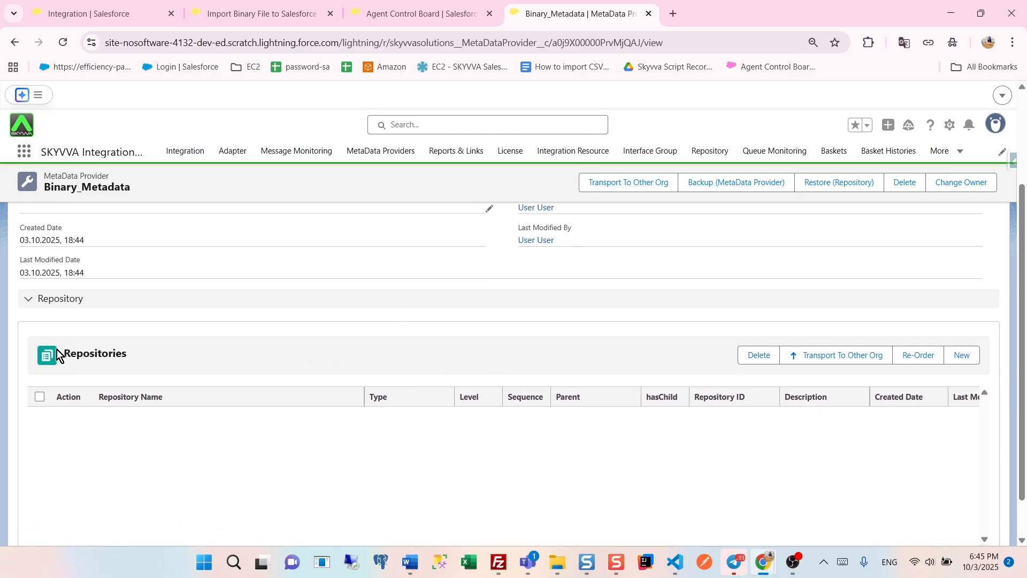
click(969, 356)
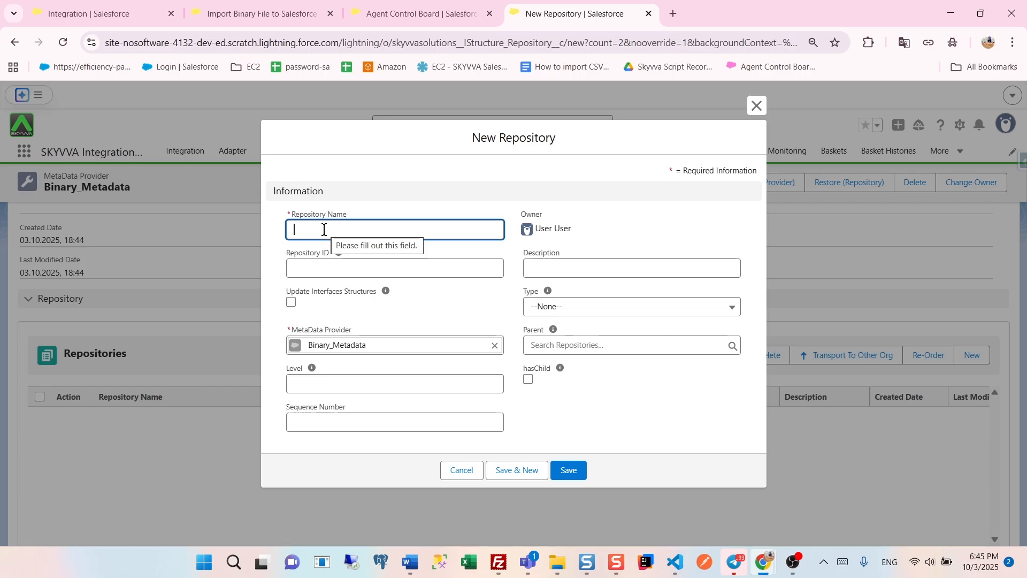
click(324, 229)
text(Binary_Repo)
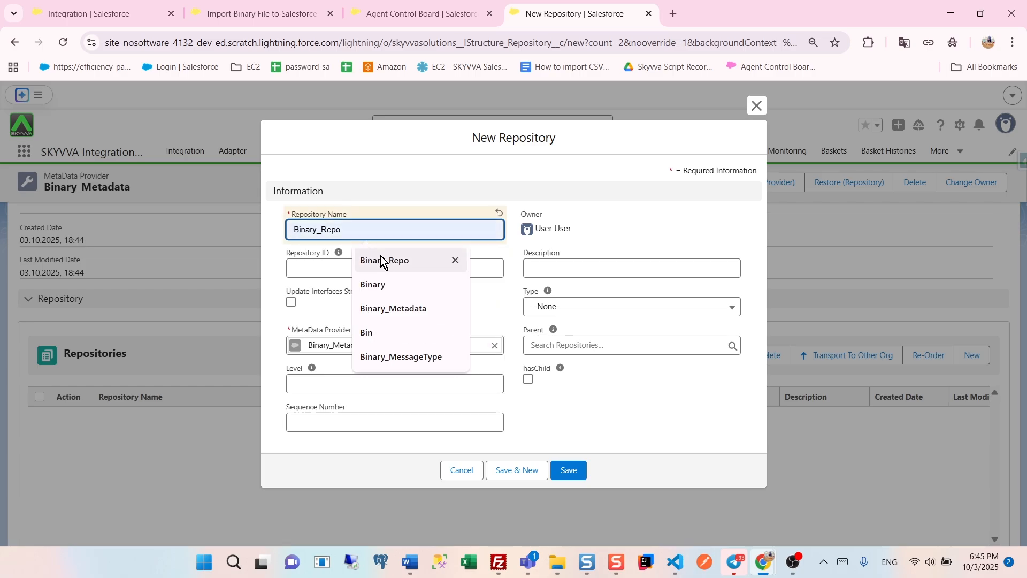
click(381, 258)
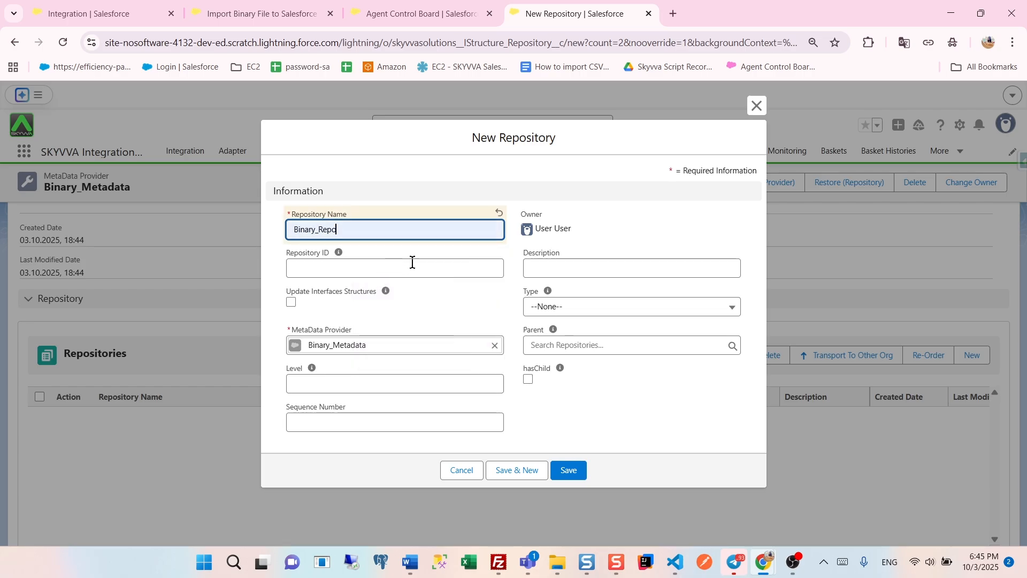
click(569, 474)
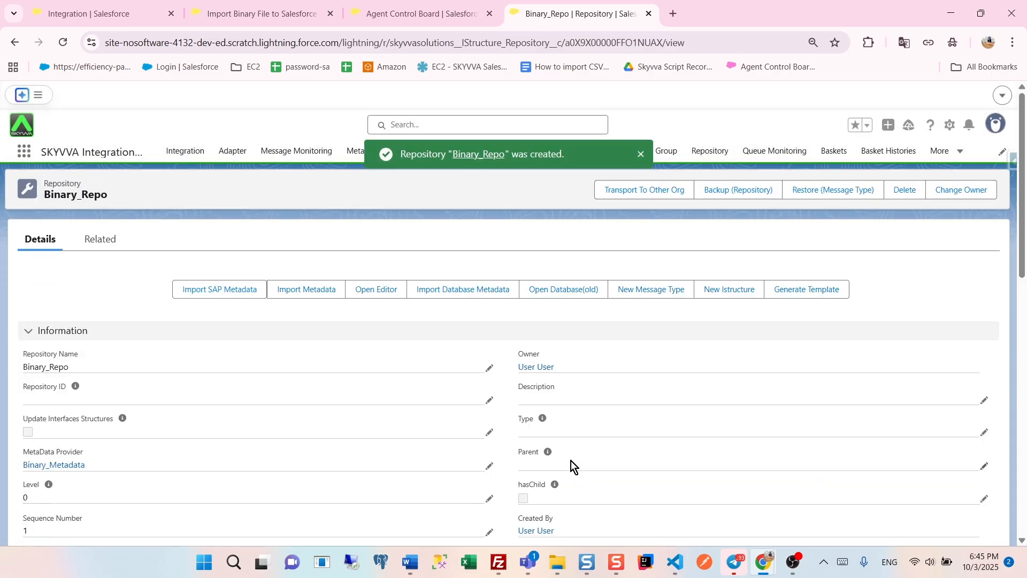
Create a message type named "Binary MessageType" in the Binary_Repo repository and save it.
scroll(334, 402, down, 3)
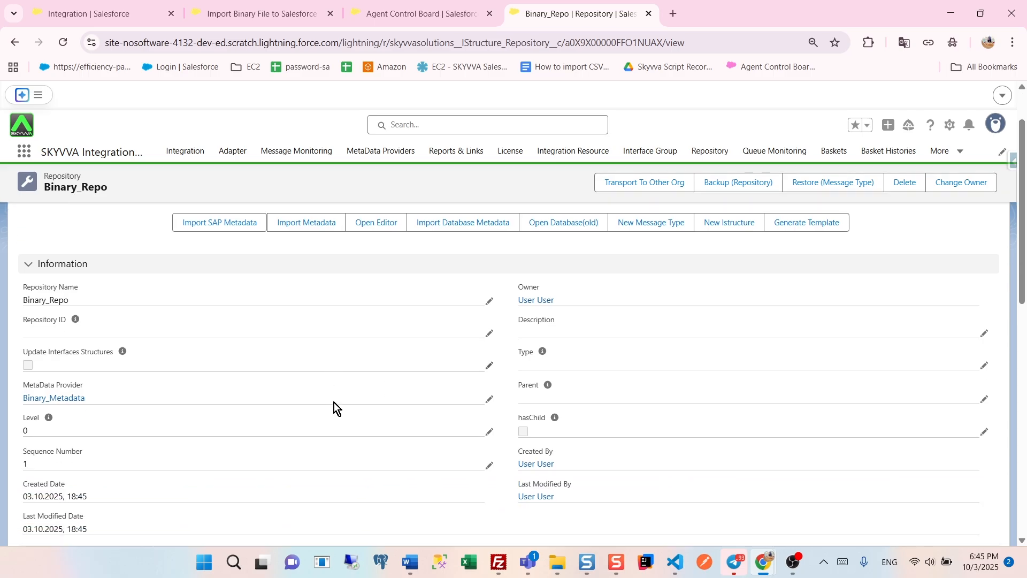
scroll(333, 402, down, 5)
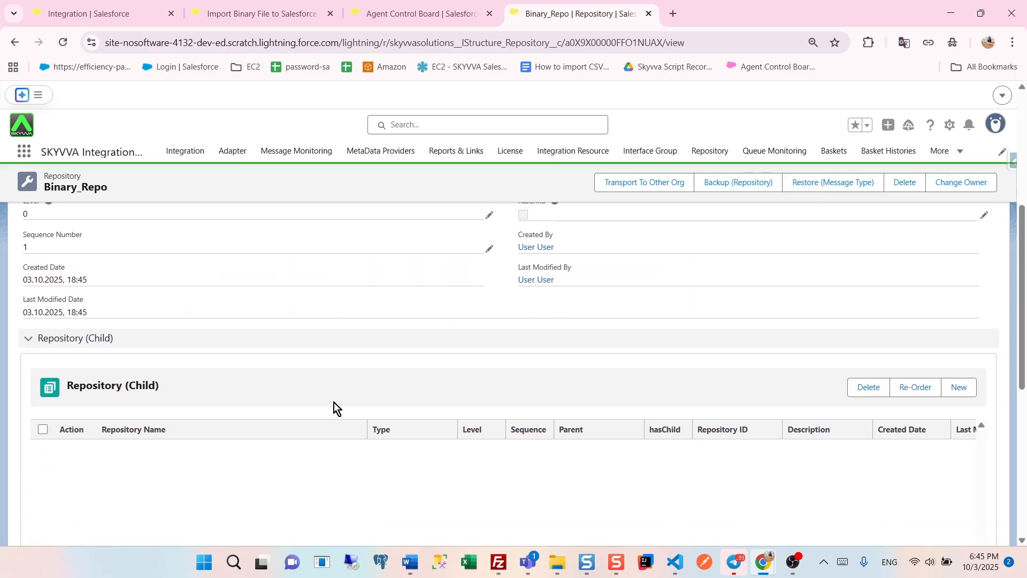
scroll(334, 402, down, 3)
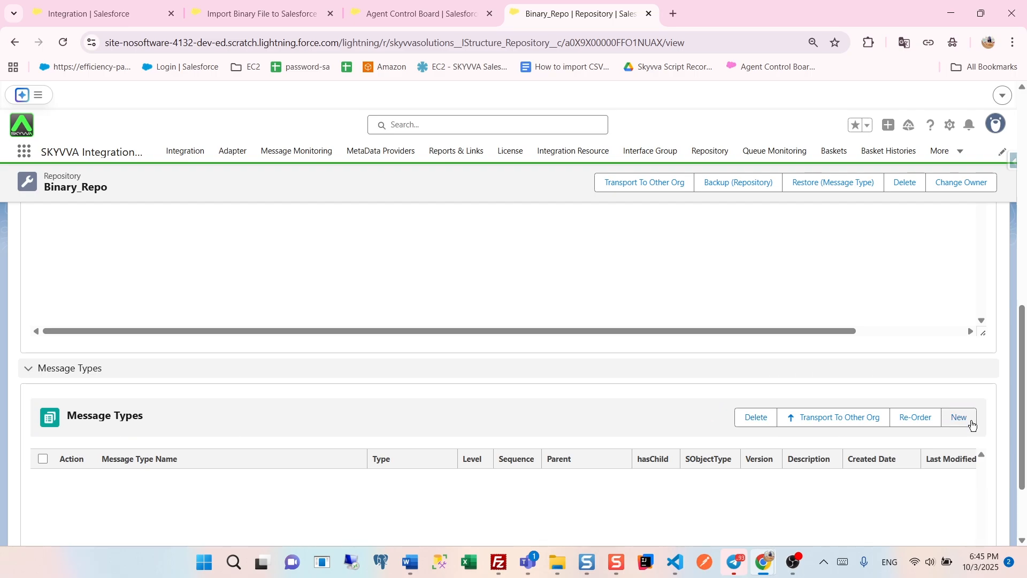
click(971, 425)
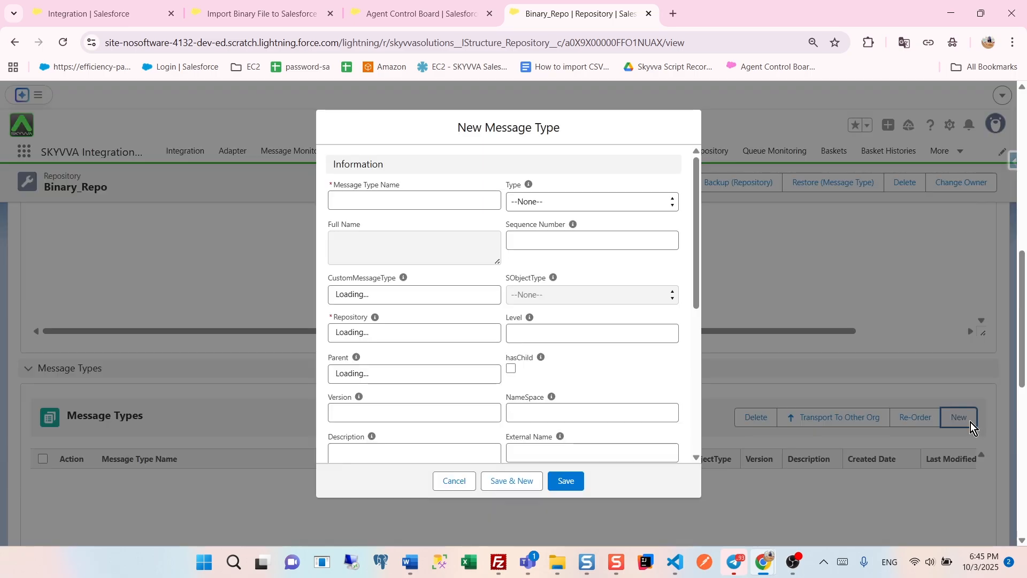
click(352, 203)
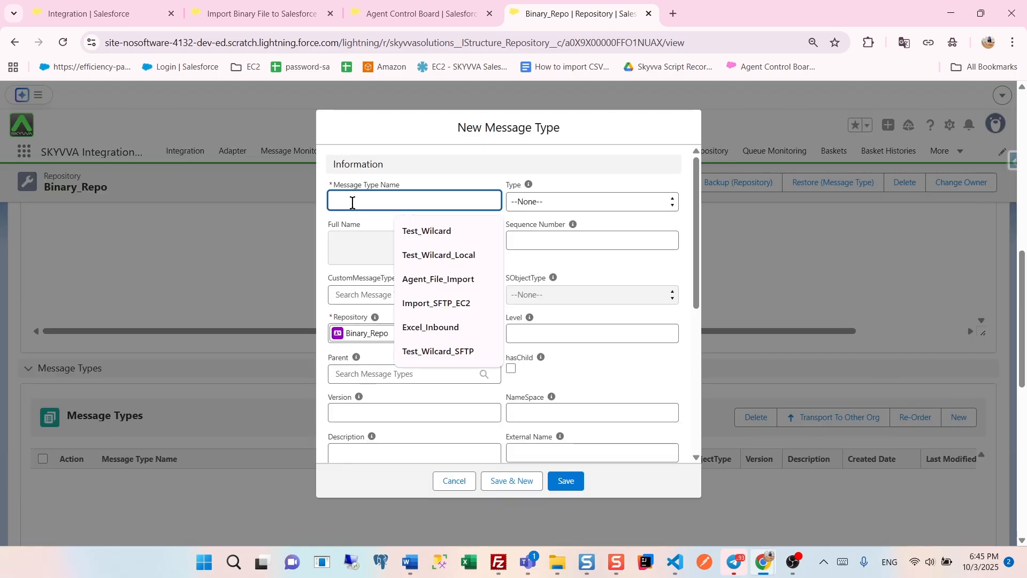
text(Bi)
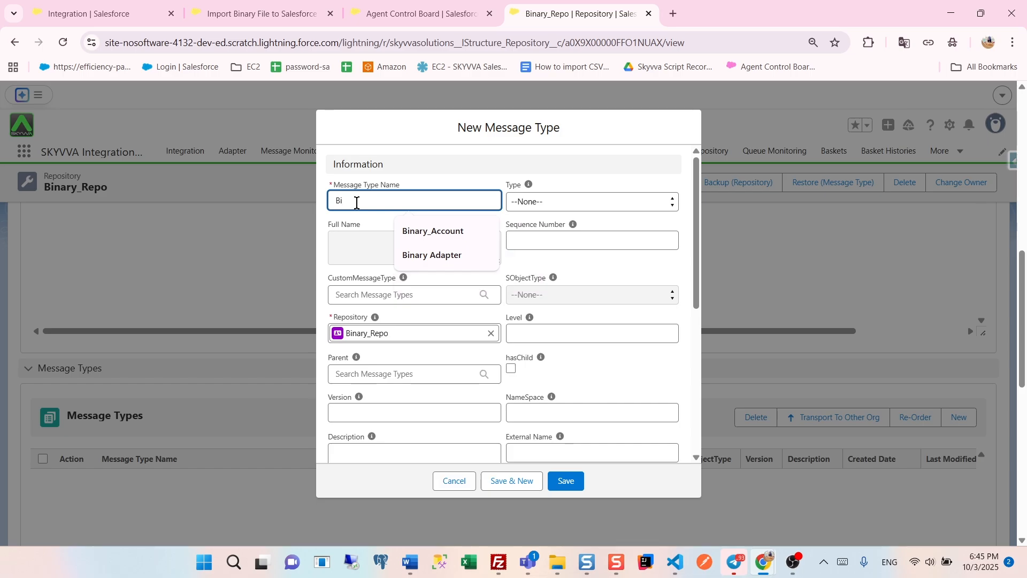
text(nary Me)
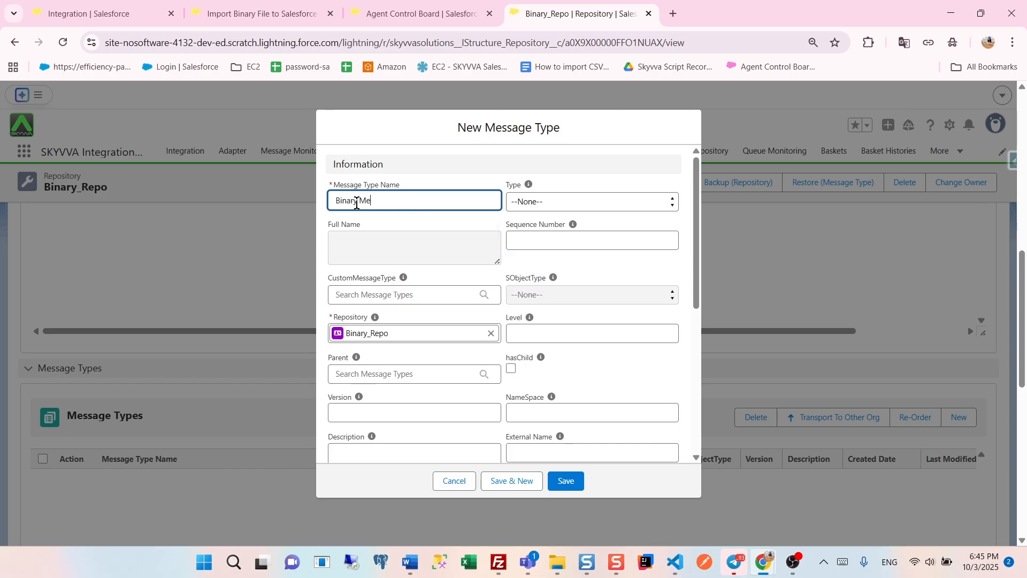
text(ssageType)
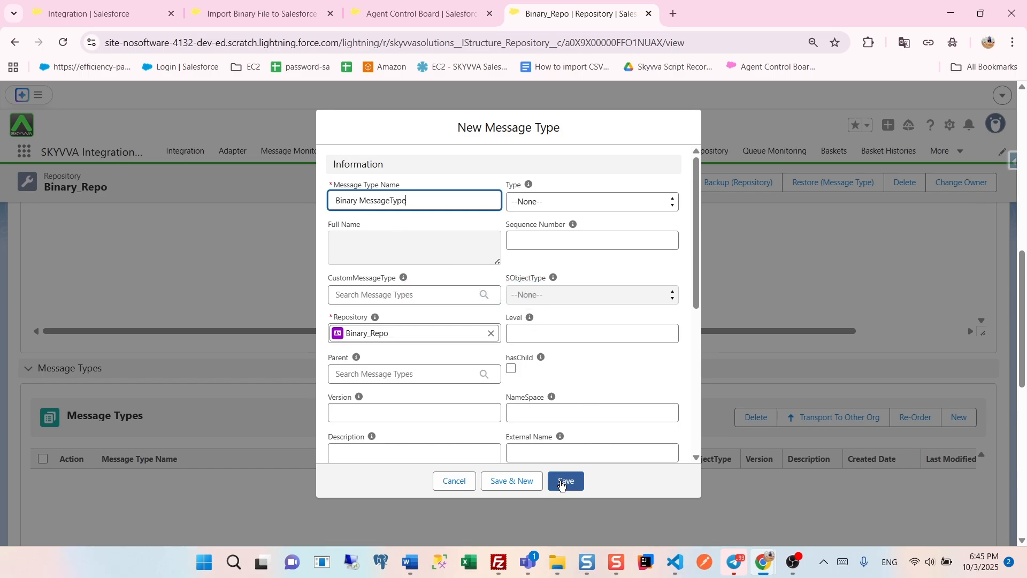
click(563, 482)
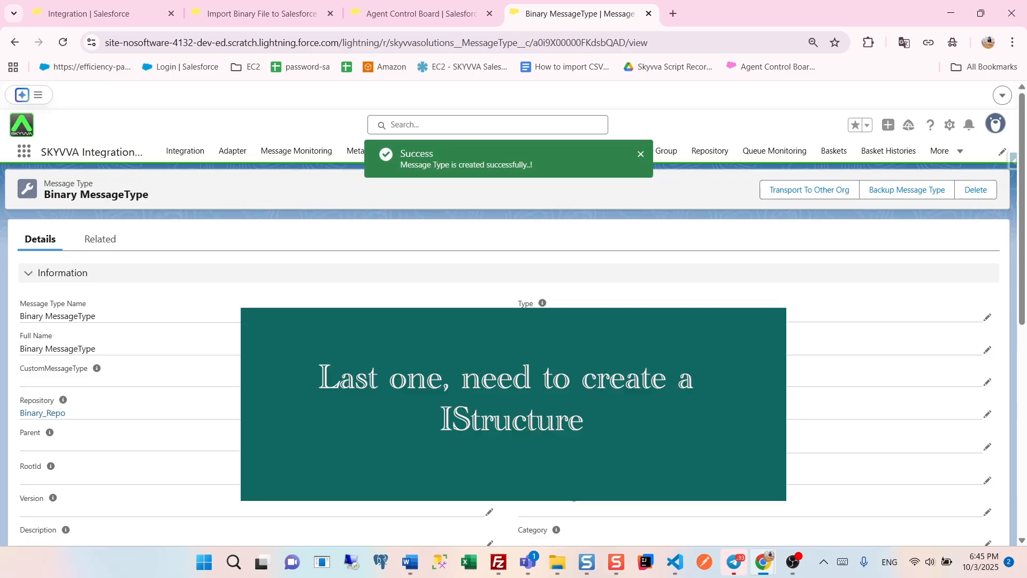
Return from the message type to the Binary_Repo repository and show its related IStructure list.
scroll(275, 372, down, 1)
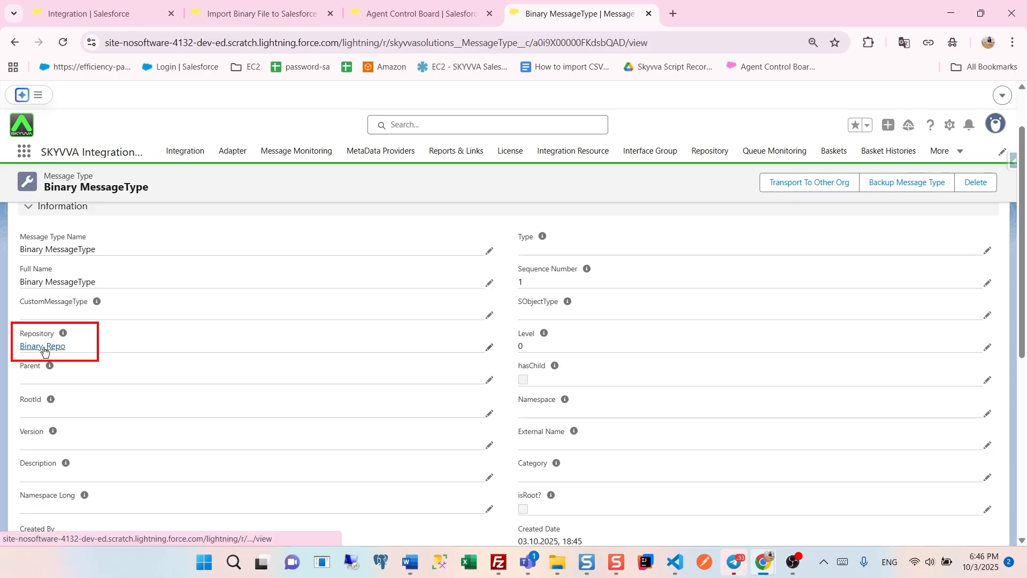
click(44, 351)
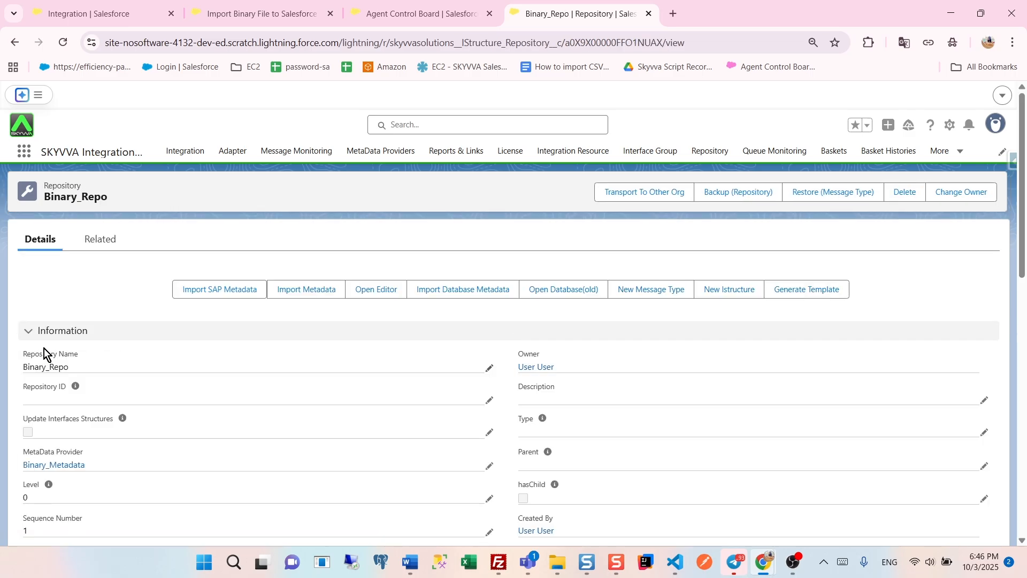
click(92, 240)
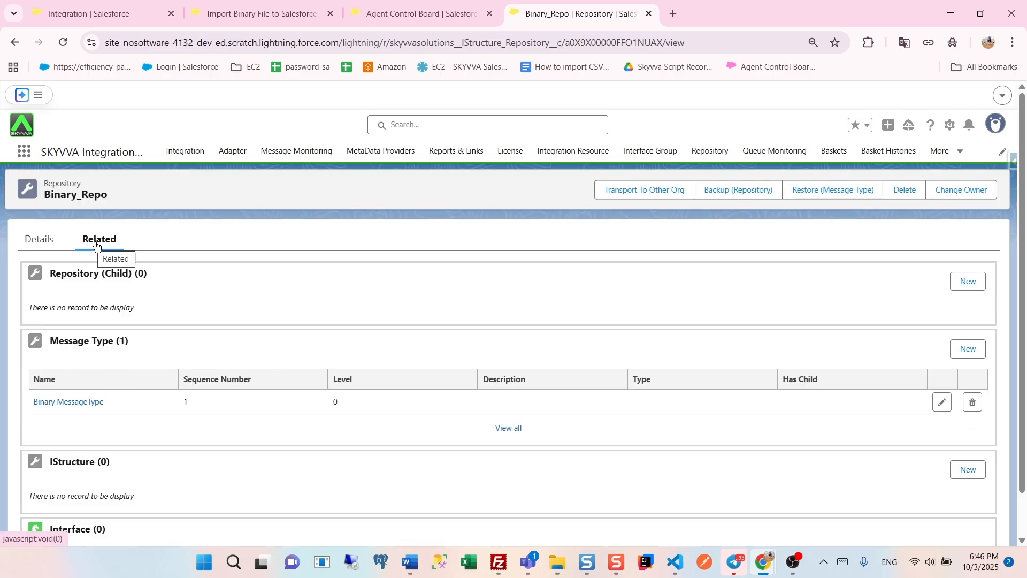
scroll(212, 307, down, 1)
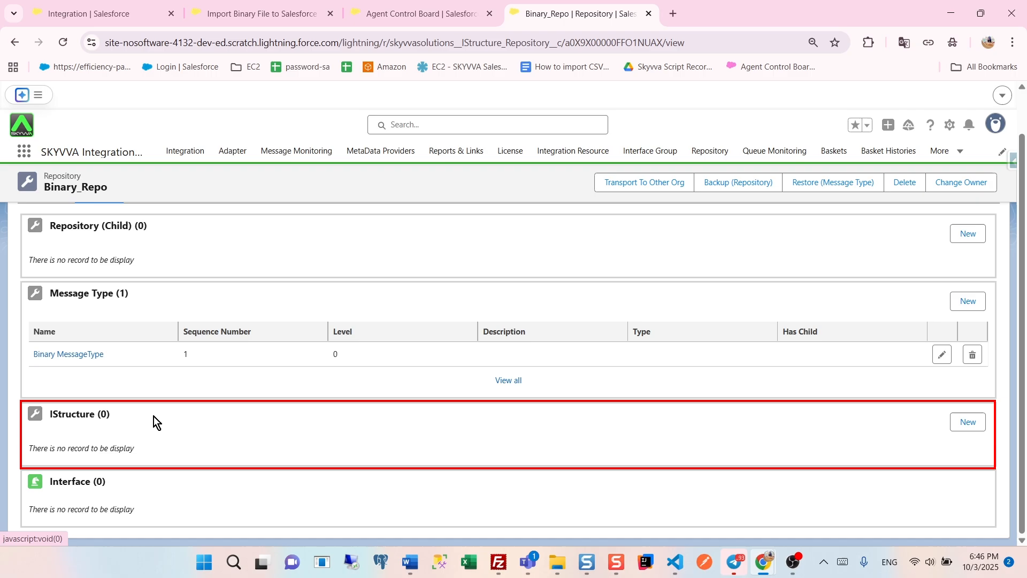
Create an IStructure named FILE_BODY in Binary_Repo with length 255 and category Element, then save it and start another new record.
click(963, 421)
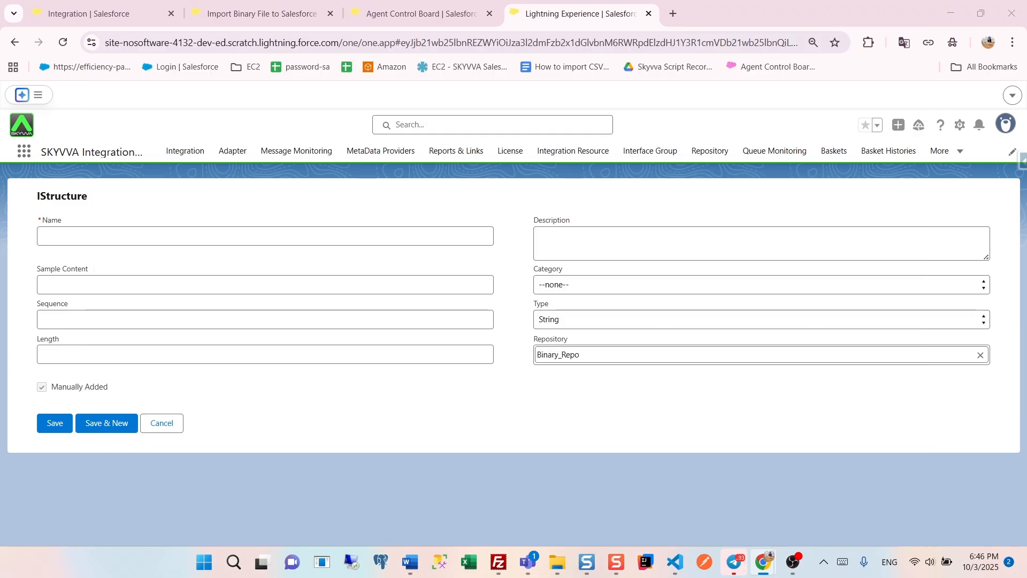
click(109, 234)
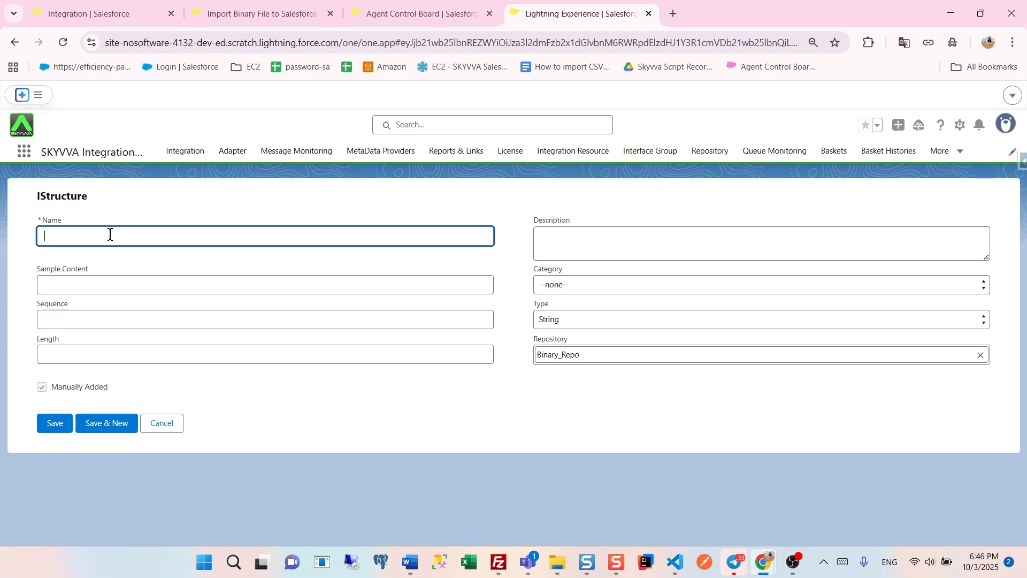
text(FILE_BODY)
key(BackSpace)
click(80, 352)
text(255)
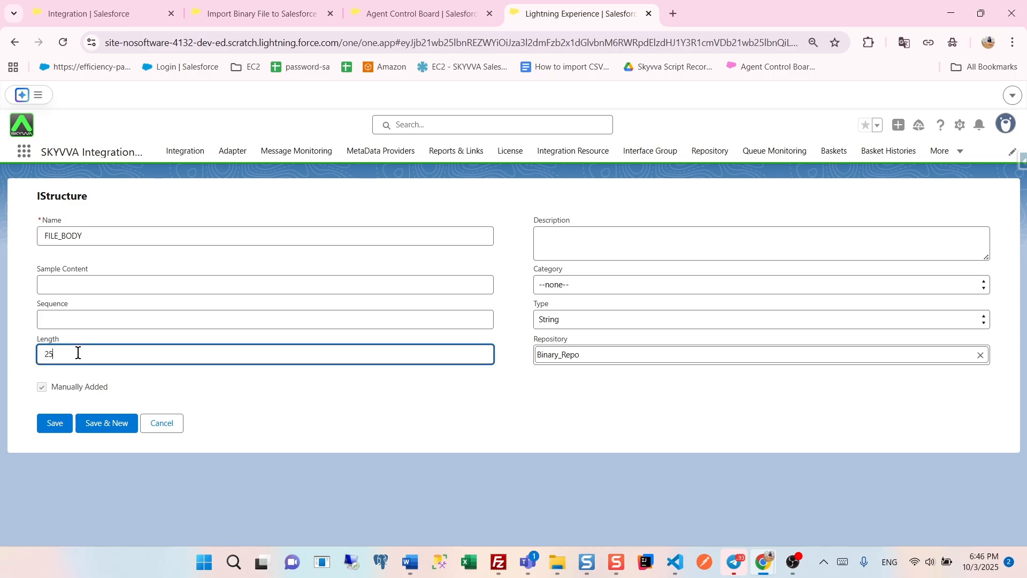
click(568, 289)
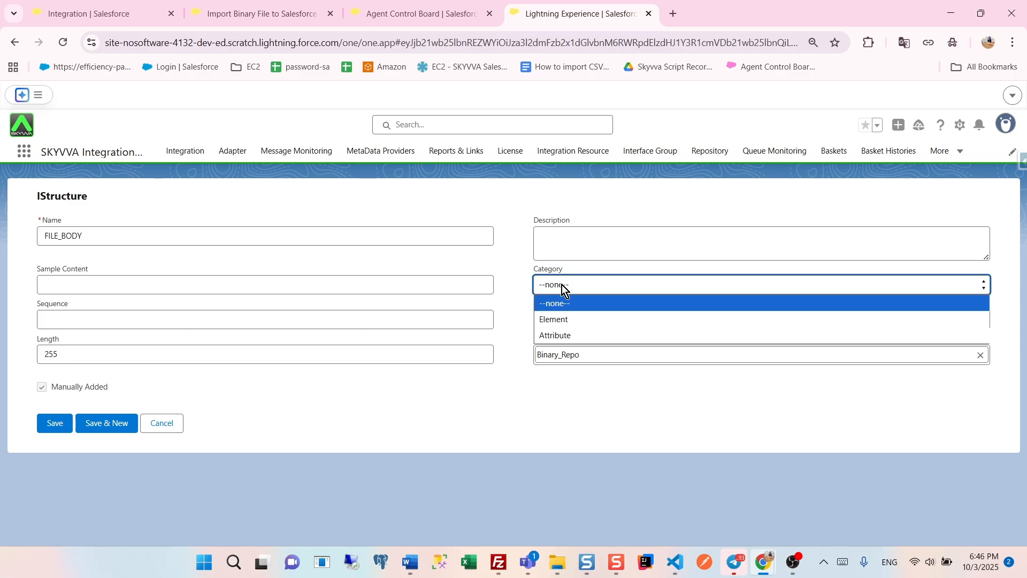
click(561, 314)
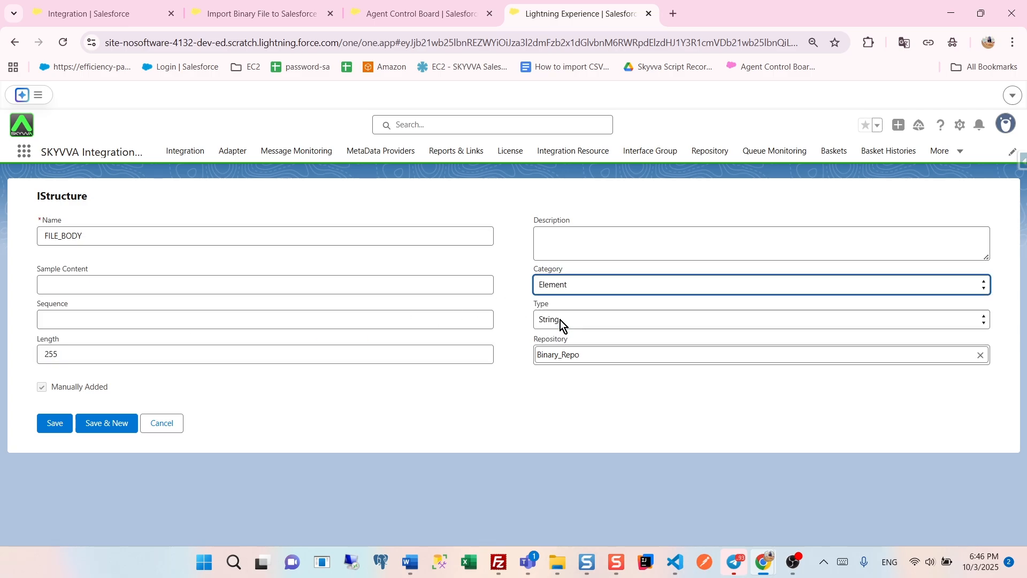
click(96, 430)
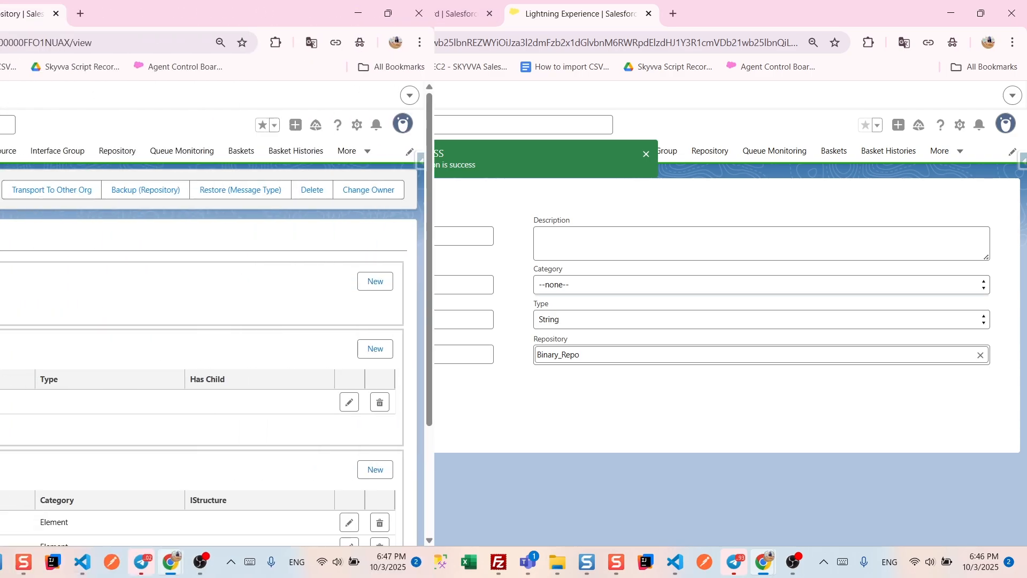
Add the repository fields FILE_BODY, FILE_TYPE and FILE_NAME from Binary_Repo to Binary MessageType as its field entries.
scroll(182, 420, down, 3)
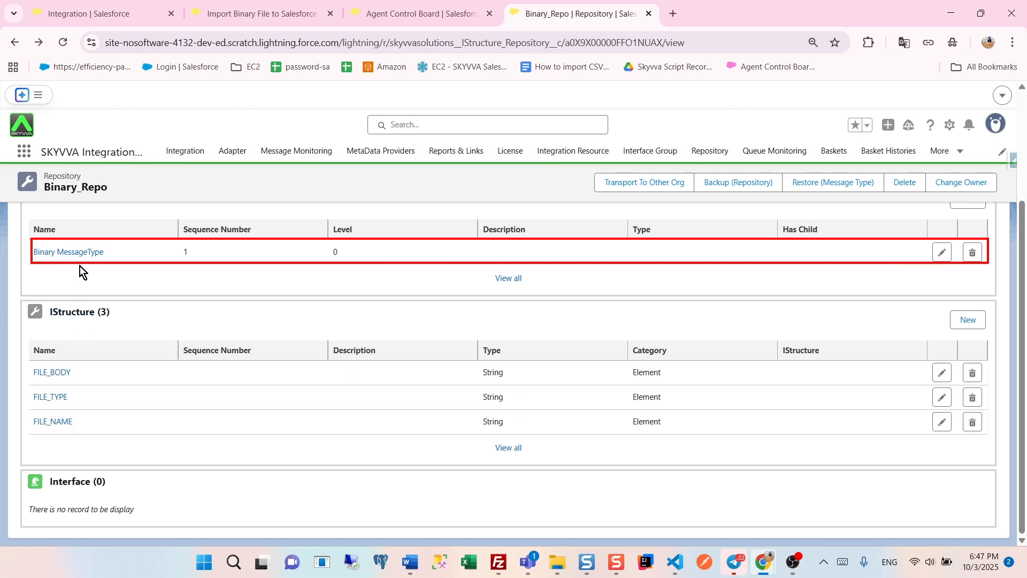
click(54, 253)
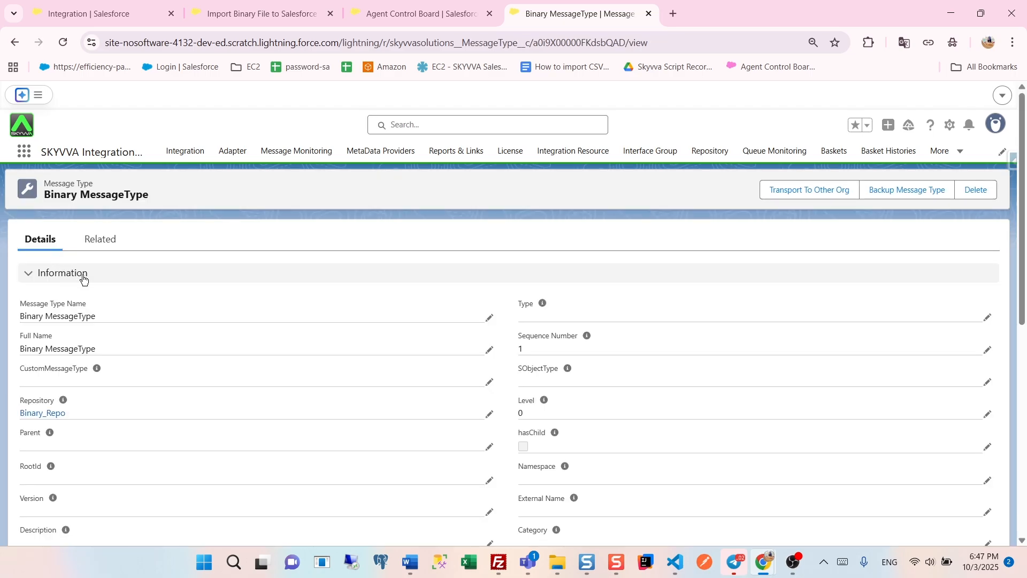
click(99, 239)
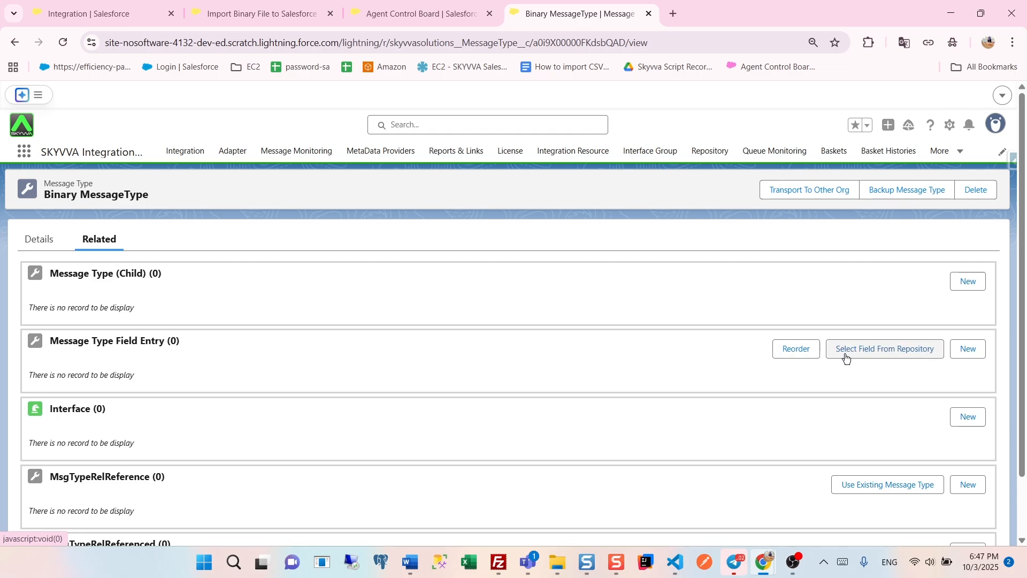
click(871, 352)
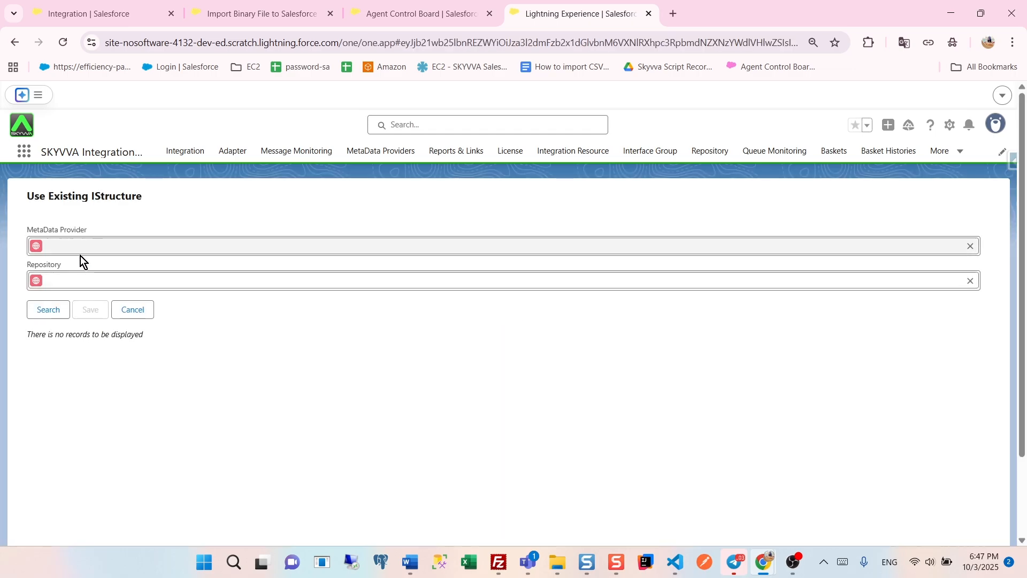
click(43, 311)
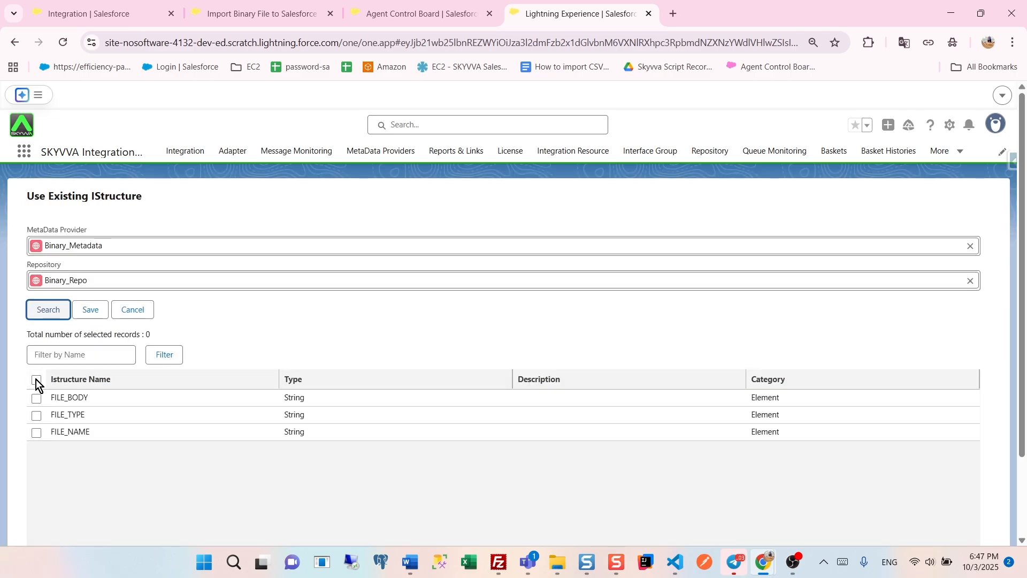
click(36, 380)
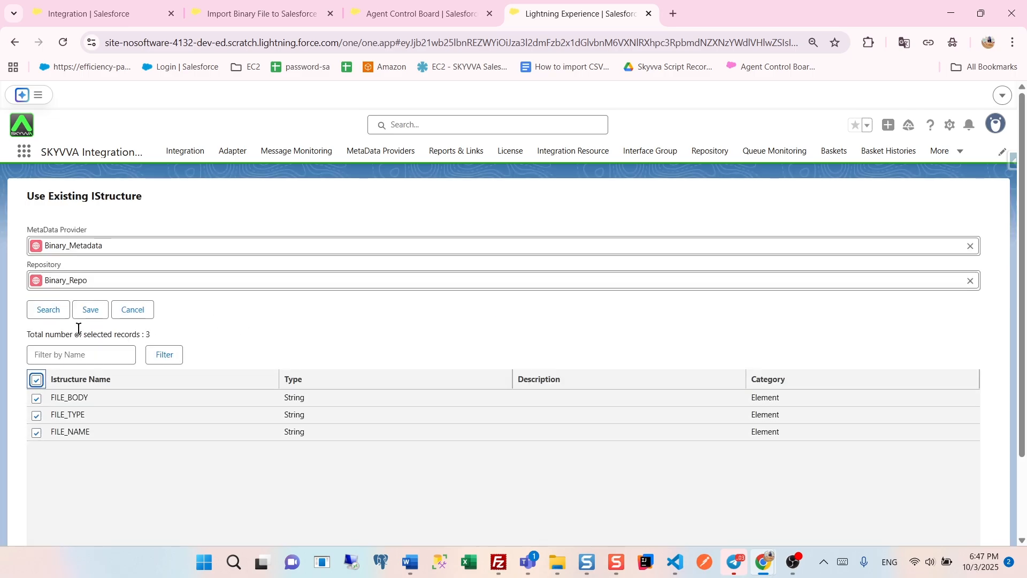
click(86, 310)
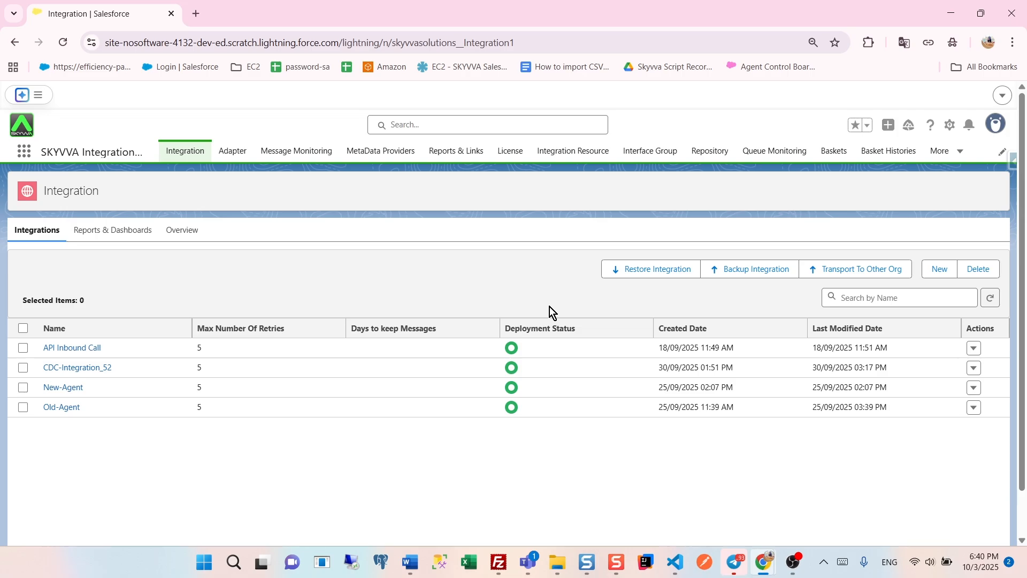
Create a new integration named "Import Binary File to Salesforce" and save it.
click(935, 269)
click(386, 243)
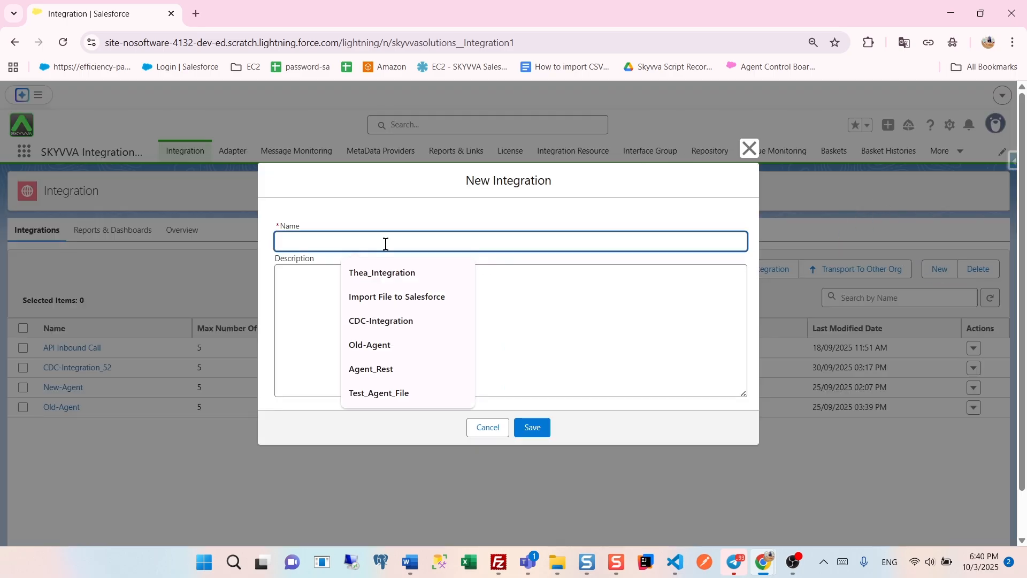
text(Im)
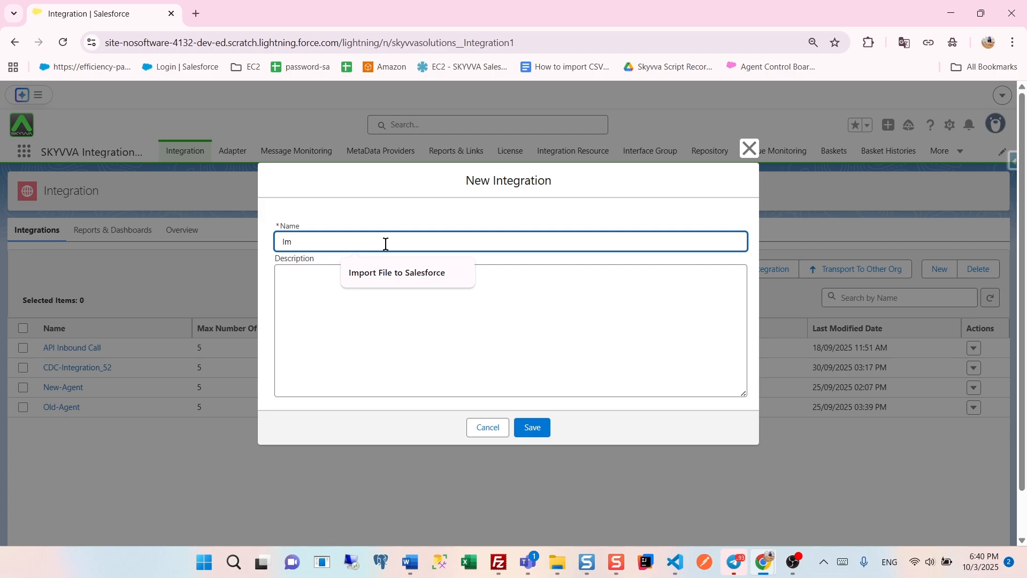
text(port Binary)
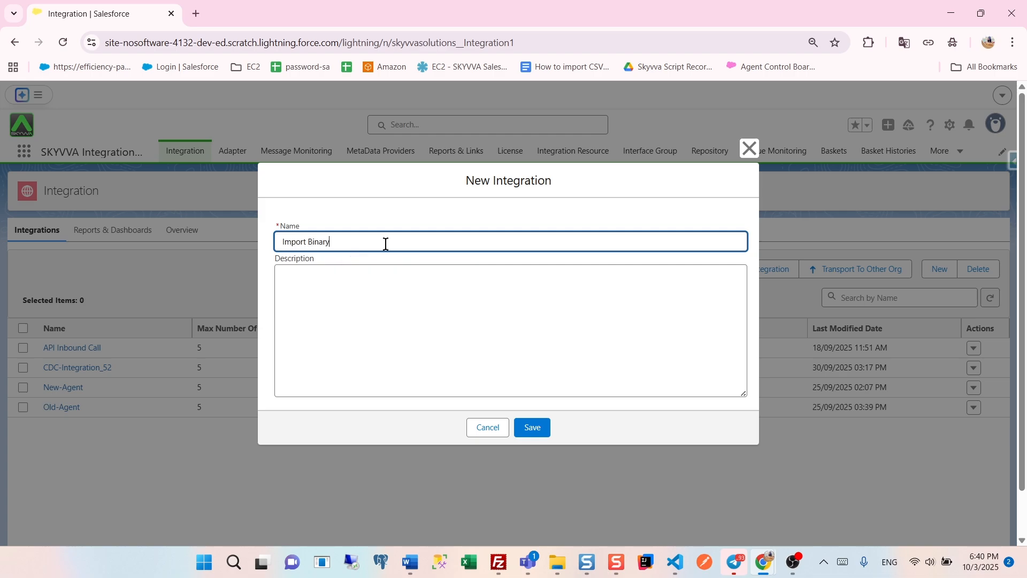
text( File to Salesforce)
click(538, 428)
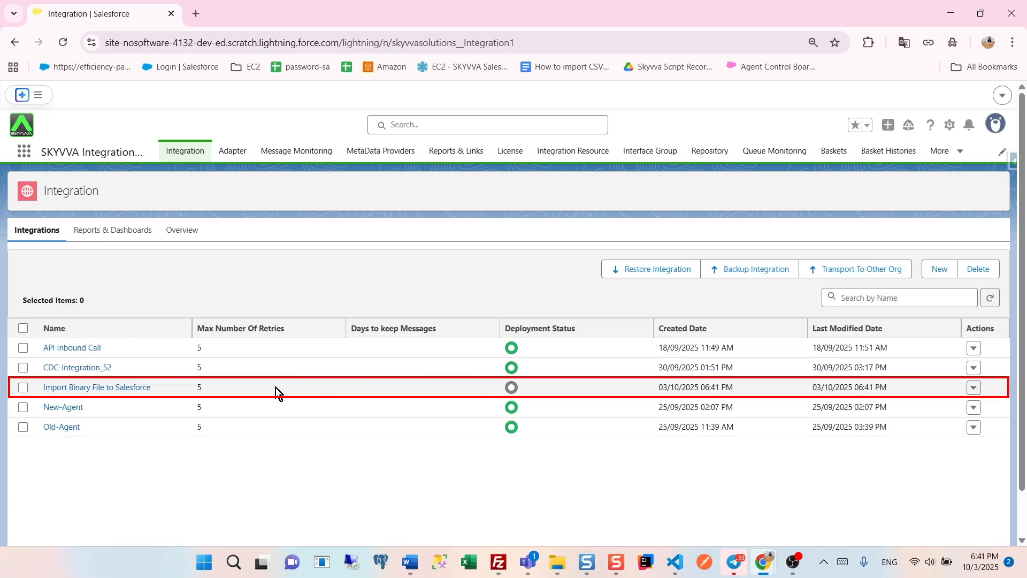
Start a new interface in the "Import Binary File to Salesforce" integration and name it Interface_Binary_In.
click(98, 389)
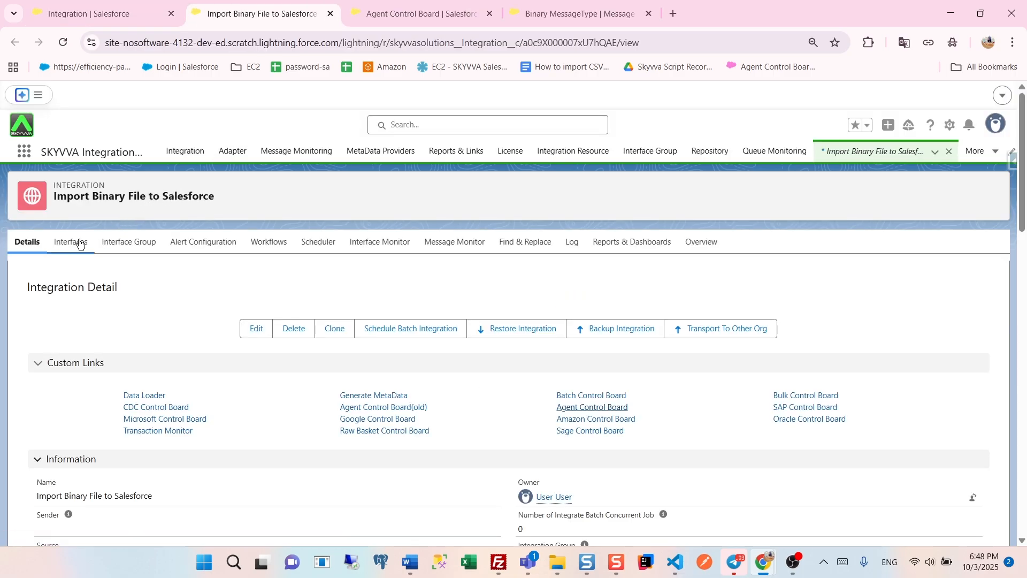
click(61, 245)
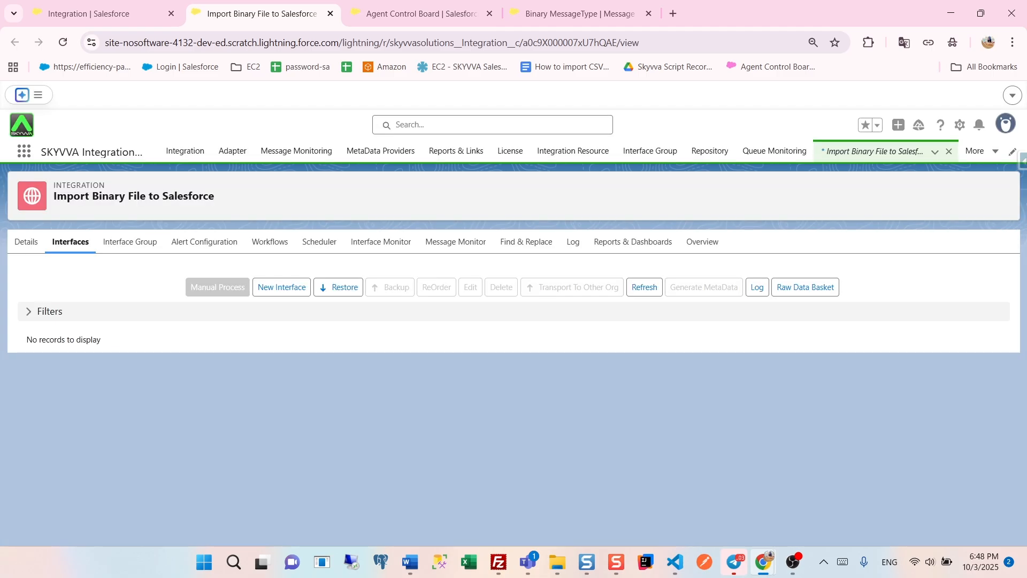
click(288, 291)
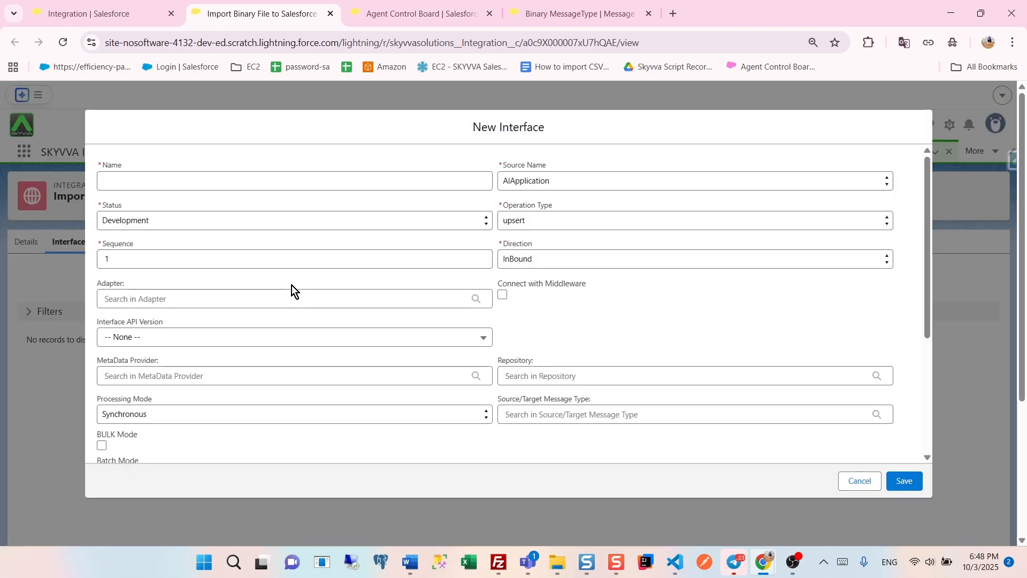
click(160, 185)
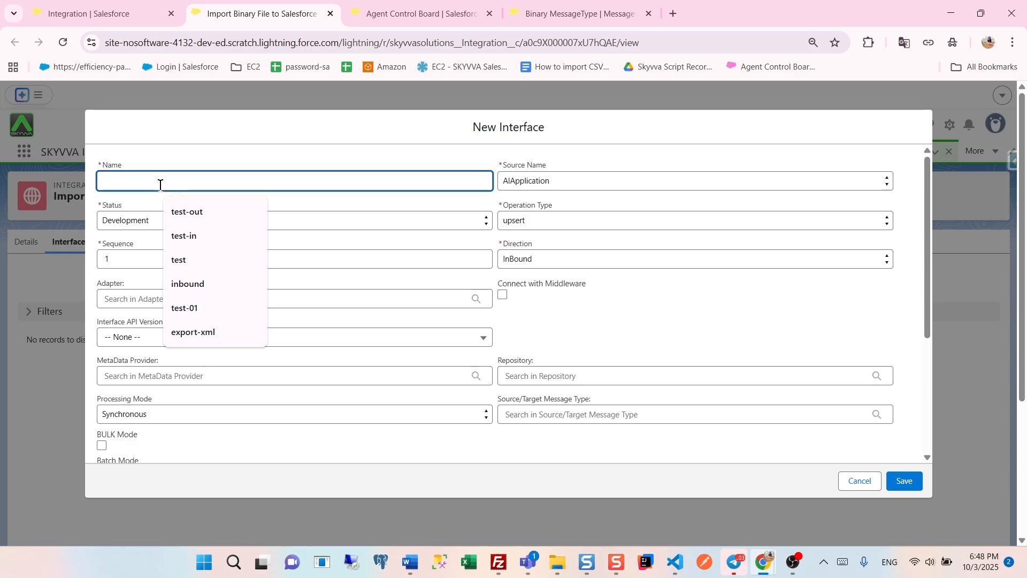
text(Interfcae)
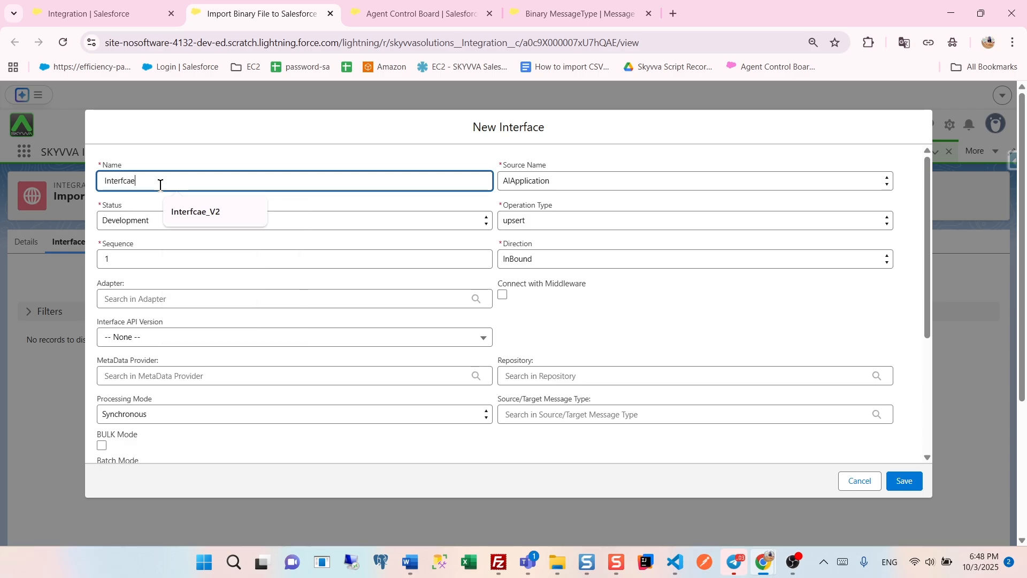
key(BackSpace)
key(BackSpace)
text(ace_Binary_In)
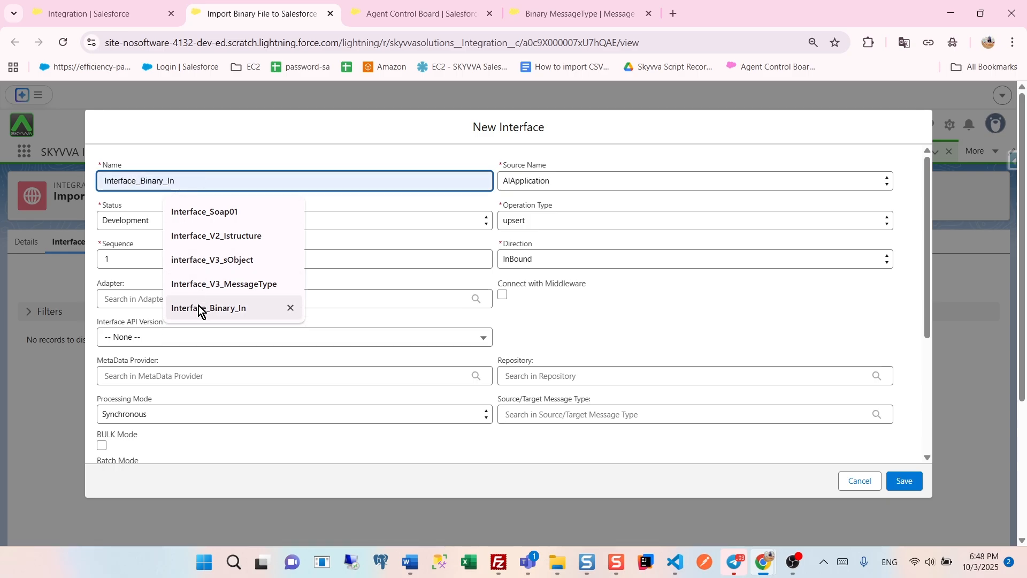
click(208, 308)
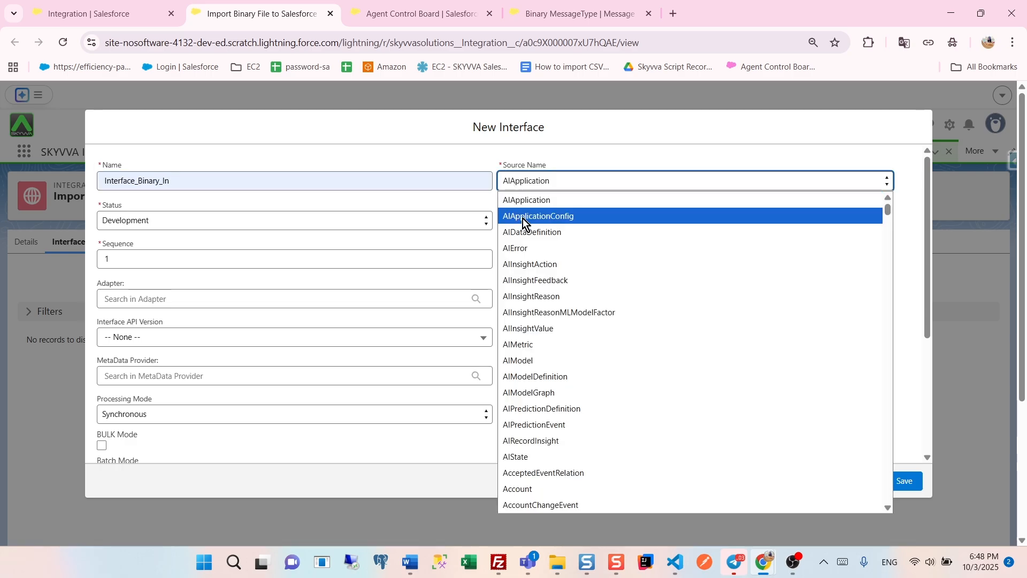
Set the interface's source name to ContentVersion, operation type to insert, status to Deployed and Interface API Version to V3.
scroll(554, 385, down, 10)
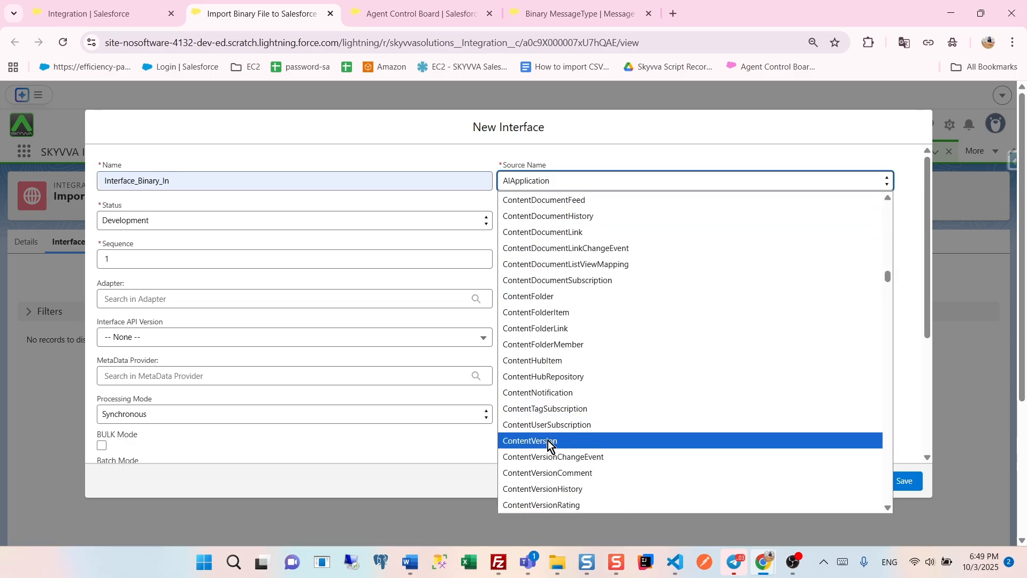
click(549, 445)
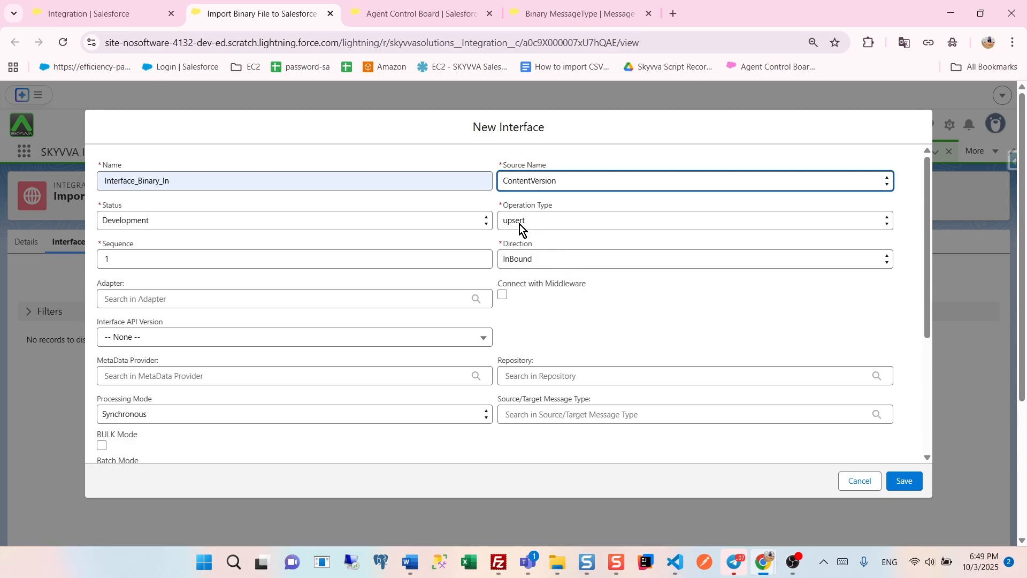
click(521, 227)
click(524, 288)
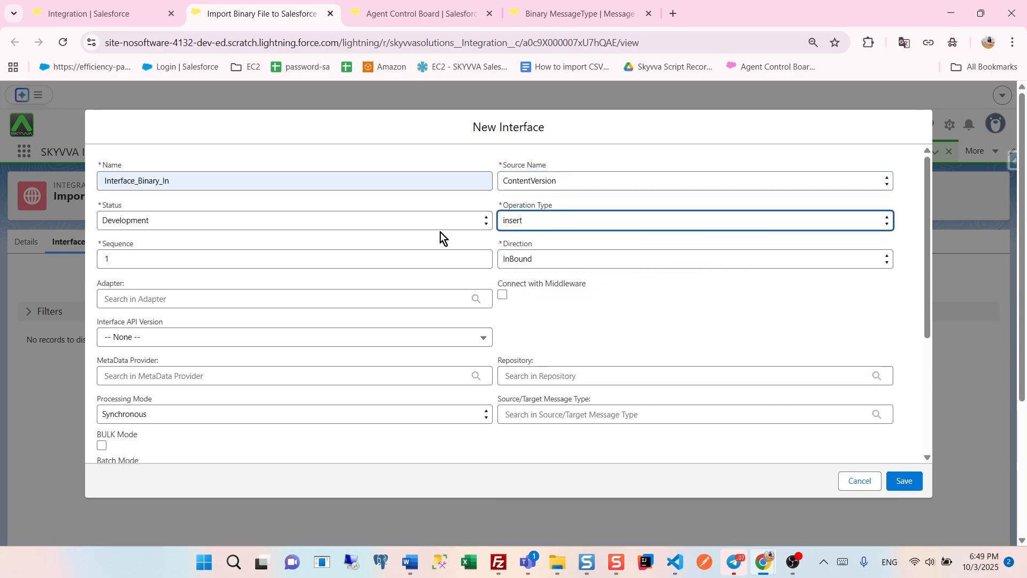
click(142, 222)
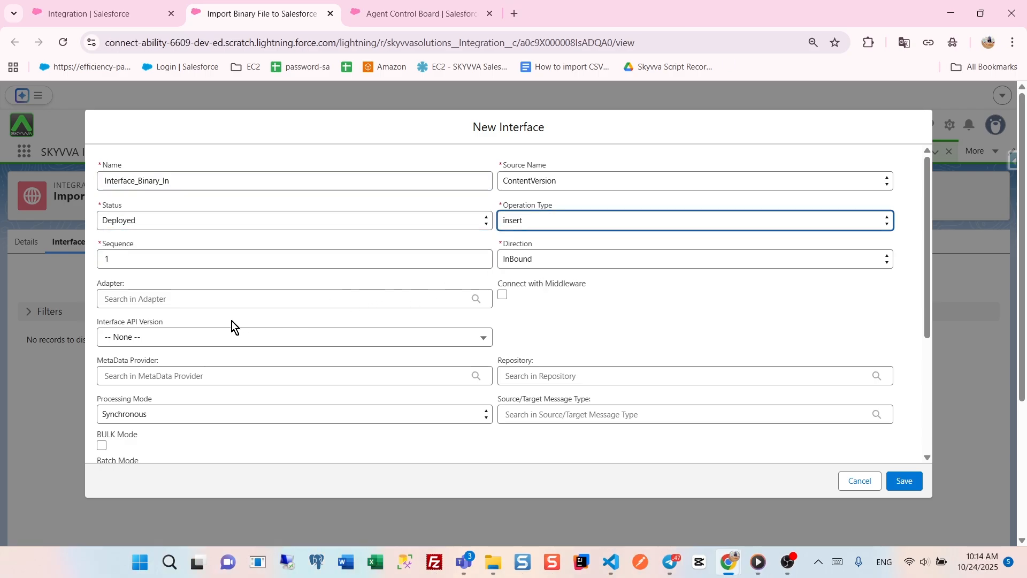
click(178, 334)
click(178, 334)
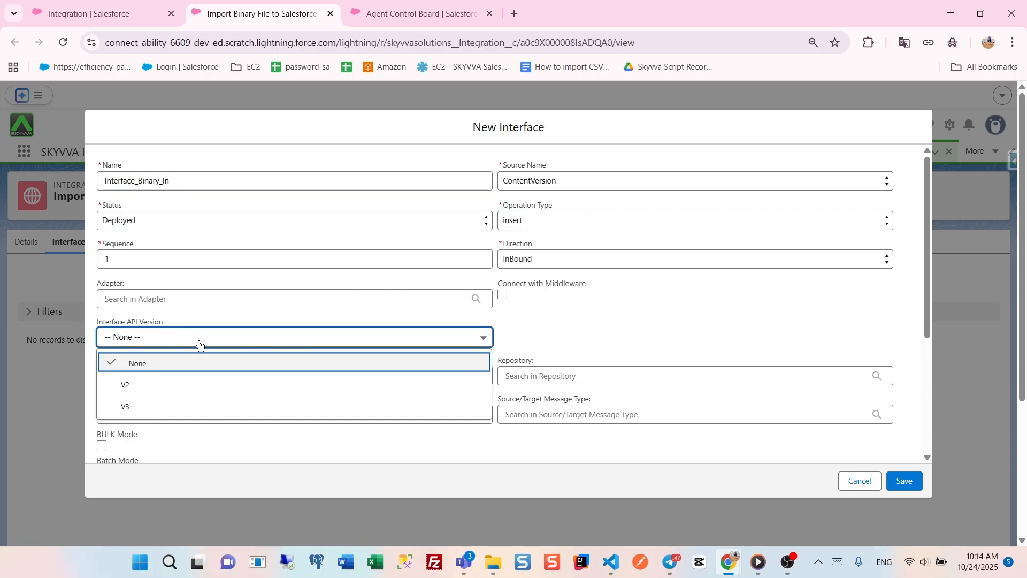
click(131, 403)
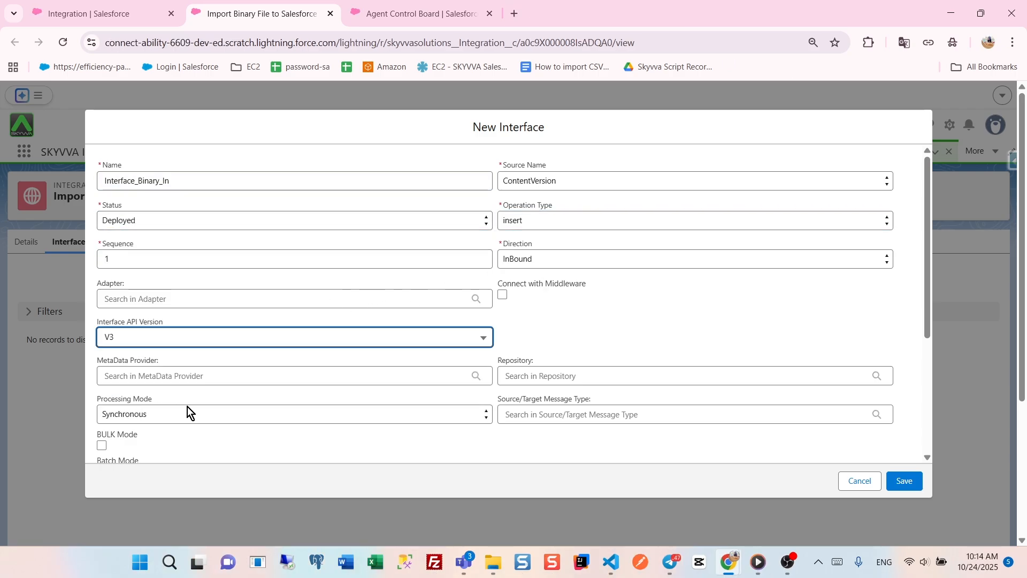
Assign metadata provider Binary_Metadata, repository Binary_Repo and source/target message type Binary MessageType to the interface, then save it.
click(148, 377)
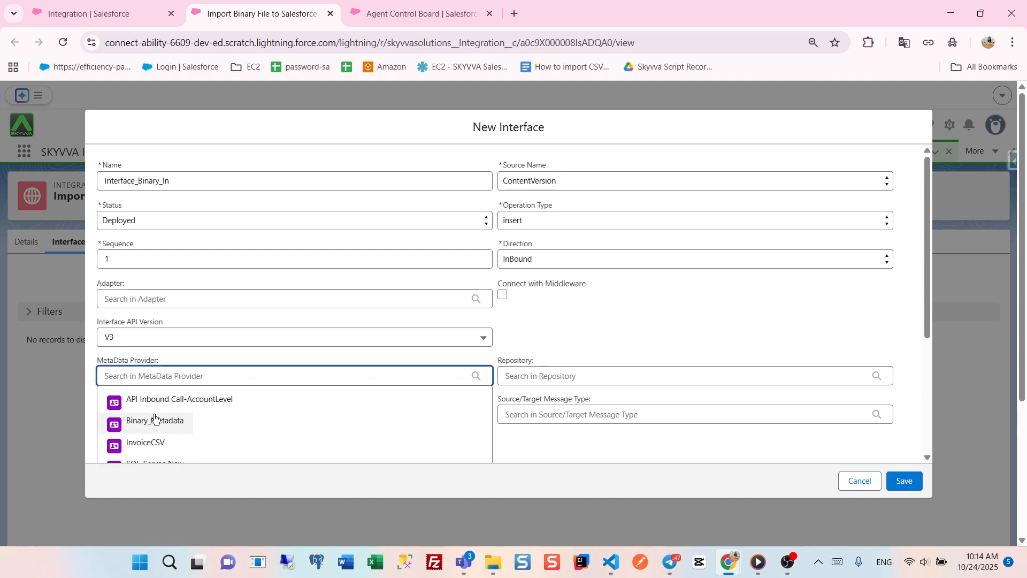
scroll(166, 412, down, 1)
click(151, 354)
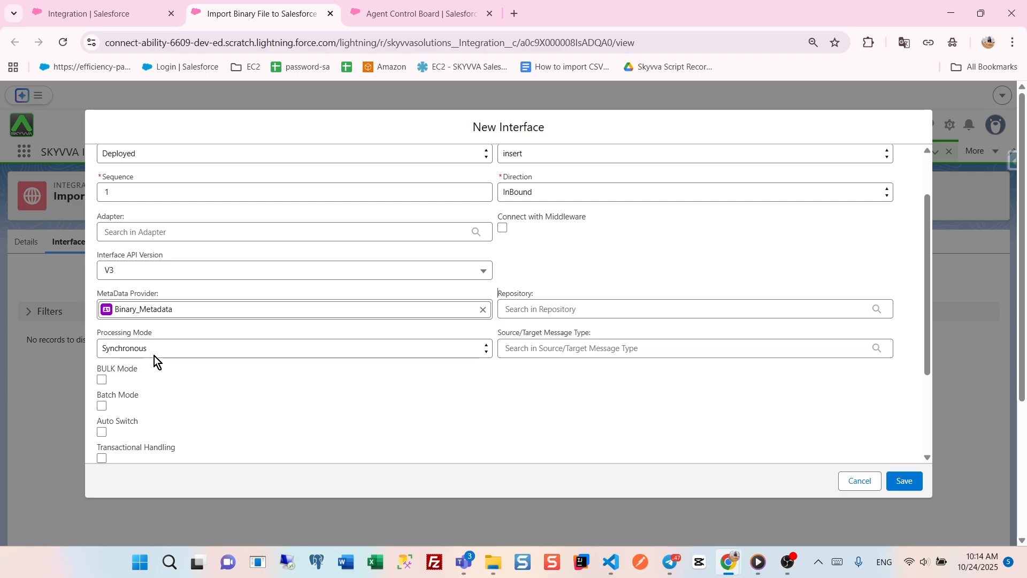
click(534, 309)
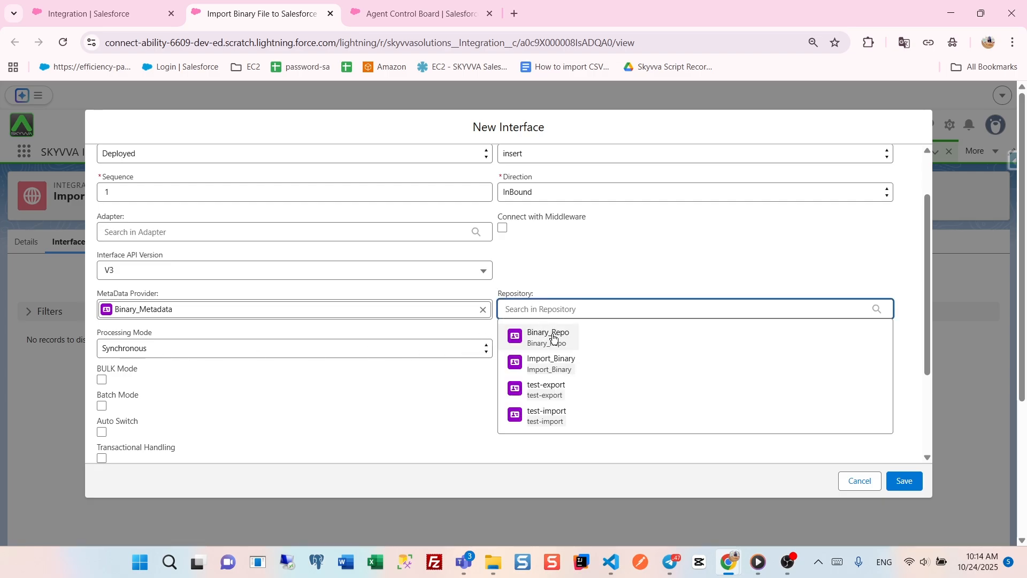
click(551, 336)
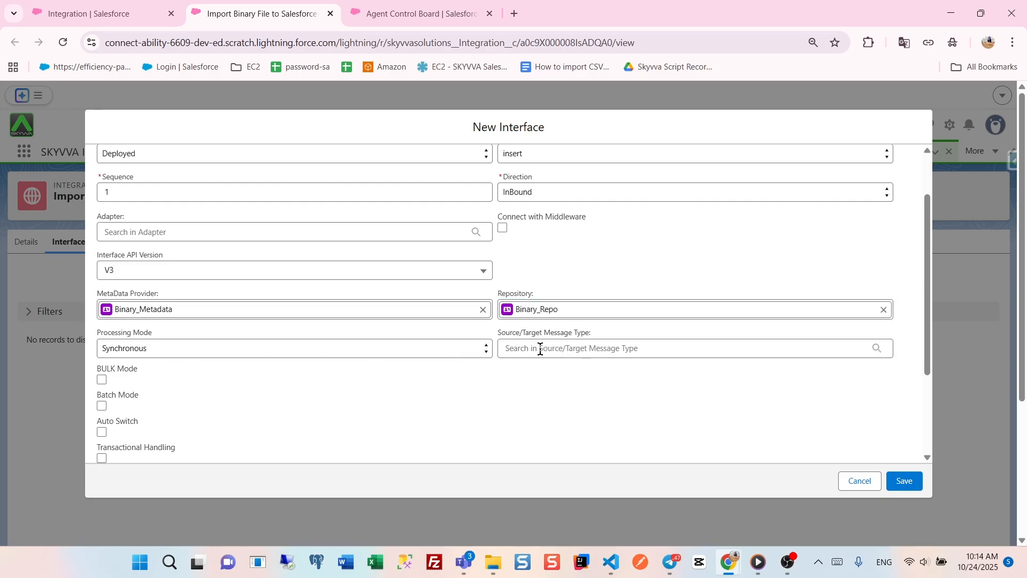
click(541, 349)
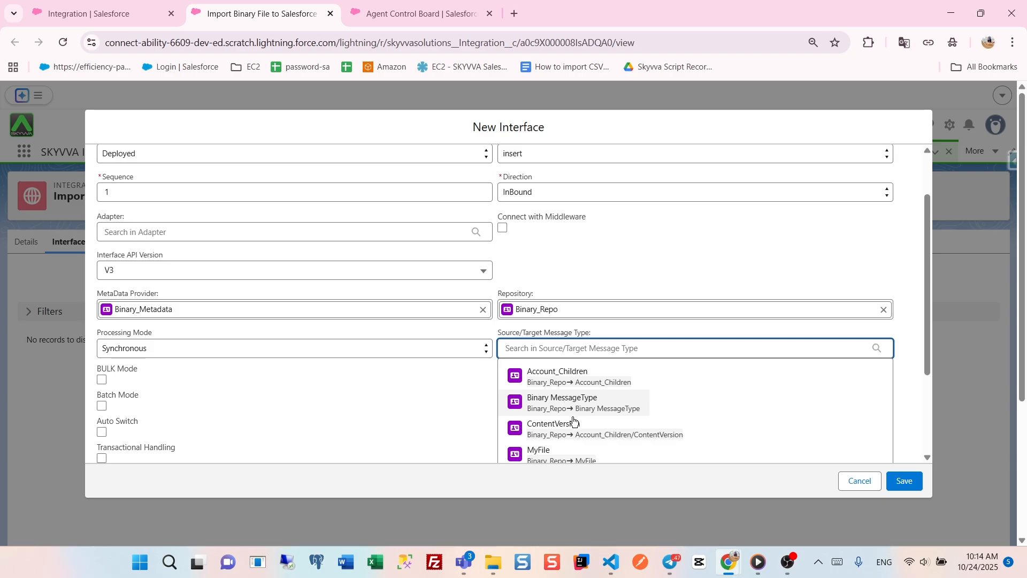
click(537, 400)
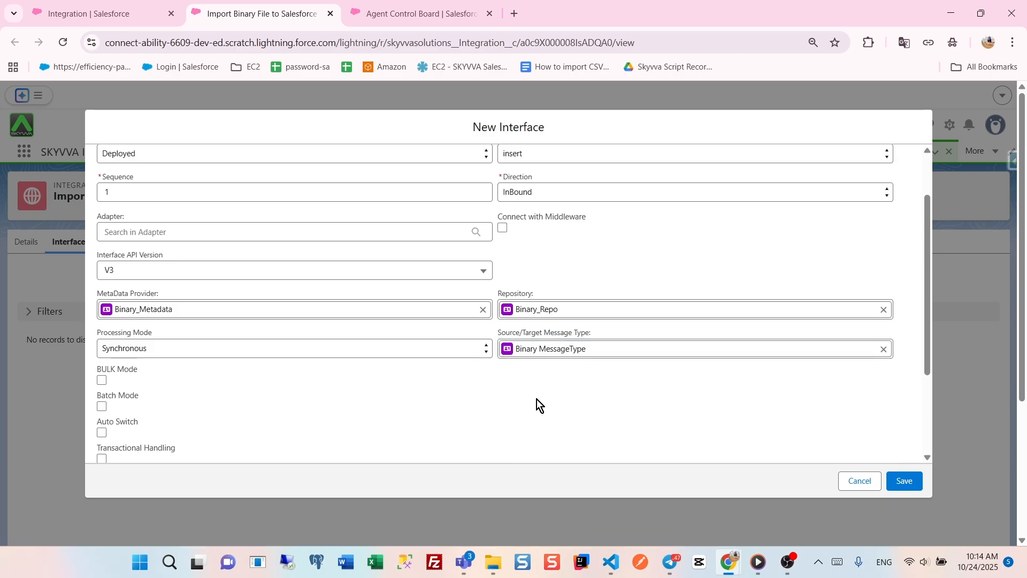
click(910, 483)
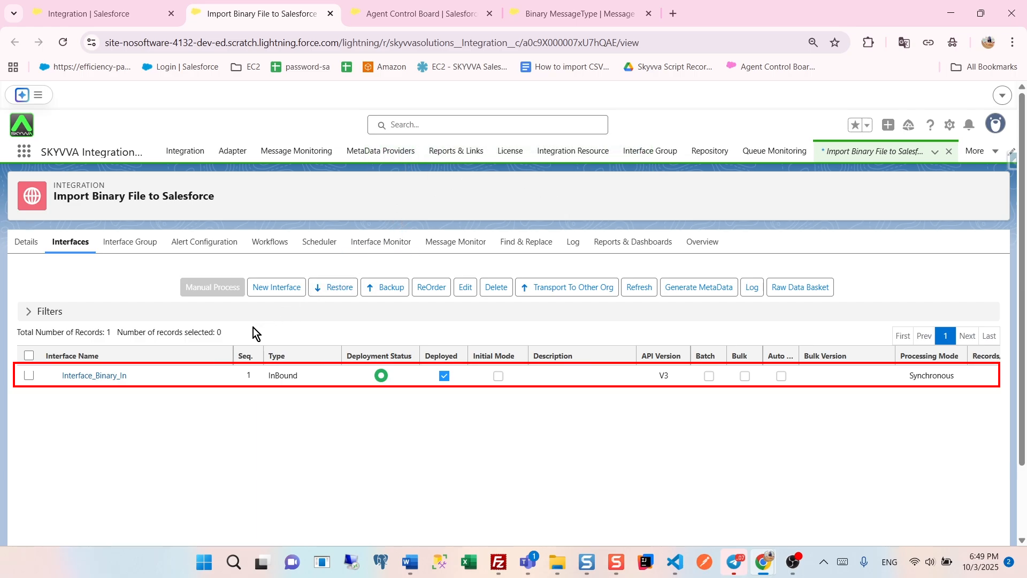
Open the mapping of Interface_Binary_In and map the source Binary MessageType to the target ContentVersion object.
click(87, 379)
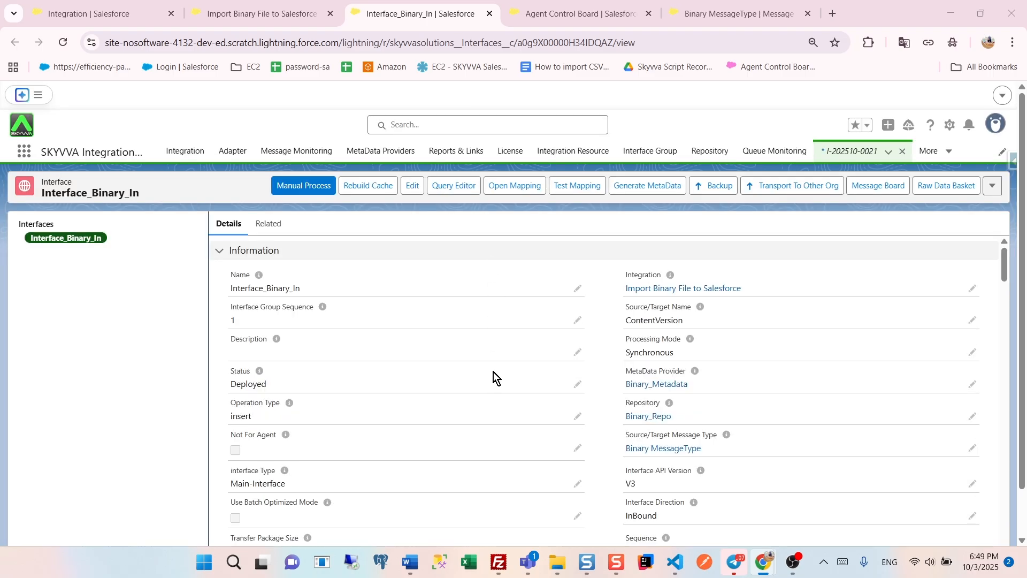
click(515, 187)
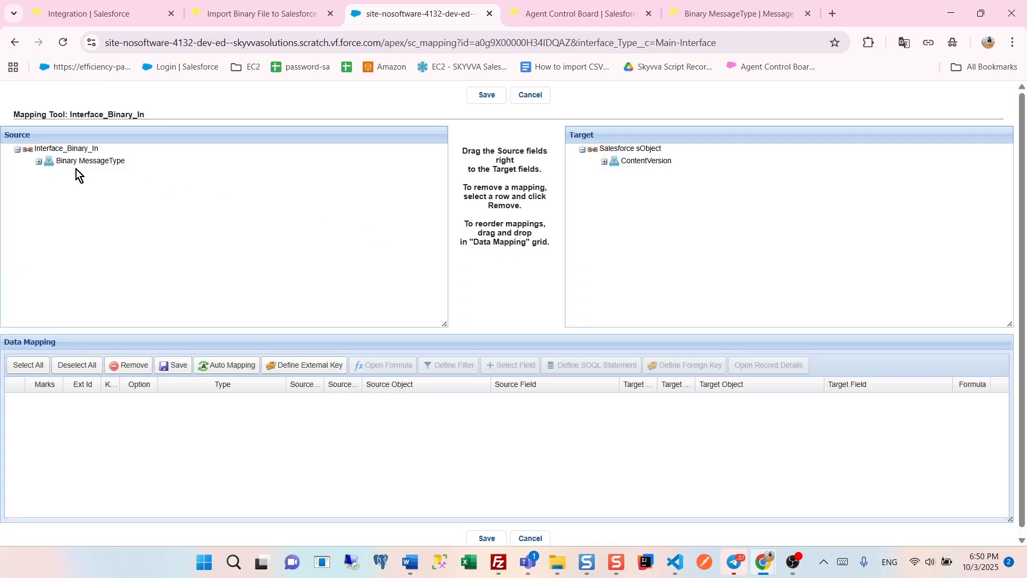
click(39, 163)
click(604, 161)
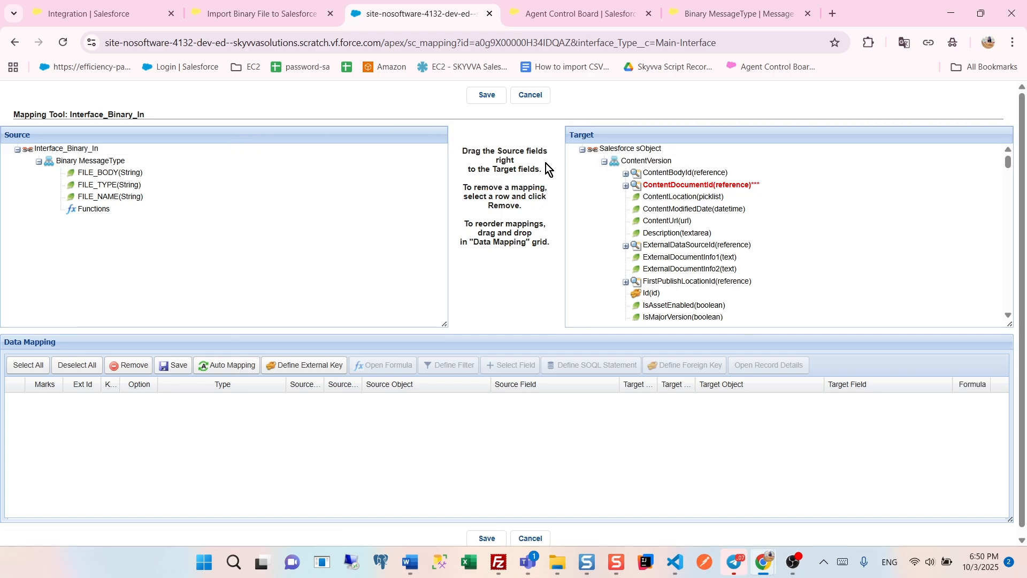
drag(101, 164, 604, 166)
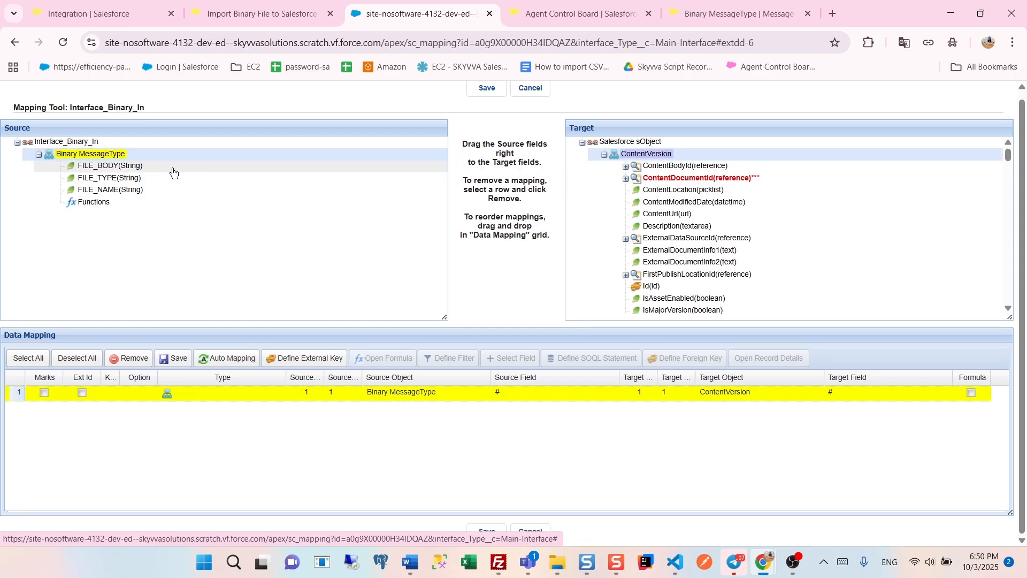
Map FILE_NAME to Title, FILE_BODY to VersionData, and FILE_NAME also to PathOnClient on ContentVersion.
scroll(683, 222, down, 5)
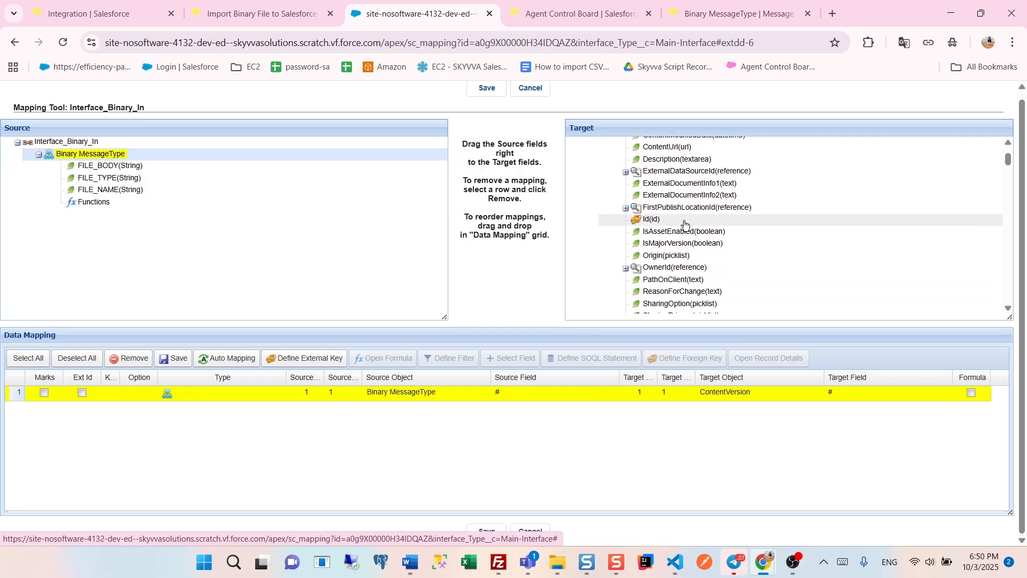
drag(662, 207, 116, 194)
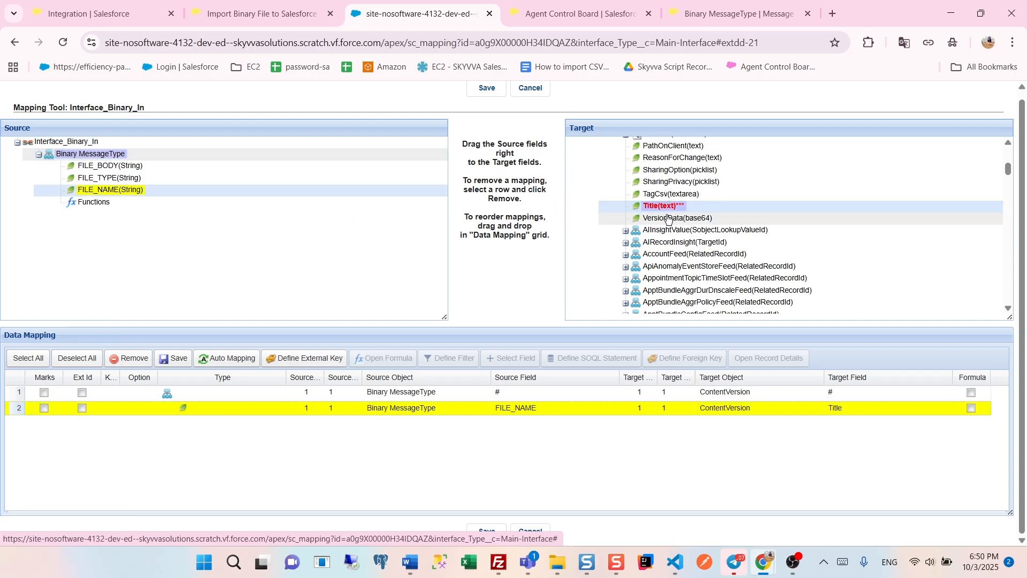
drag(668, 220, 112, 168)
scroll(684, 209, up, 1)
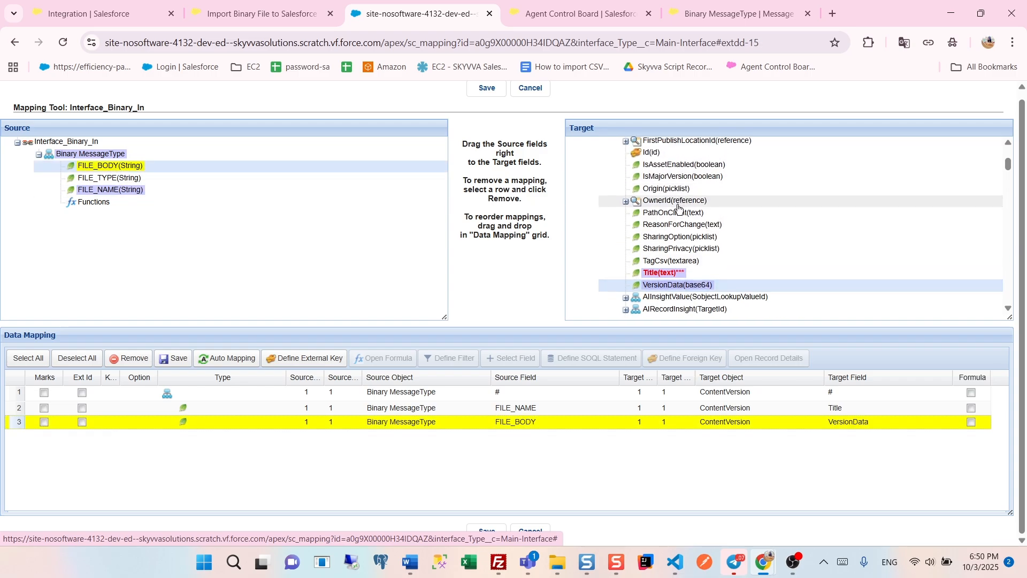
drag(666, 216, 105, 193)
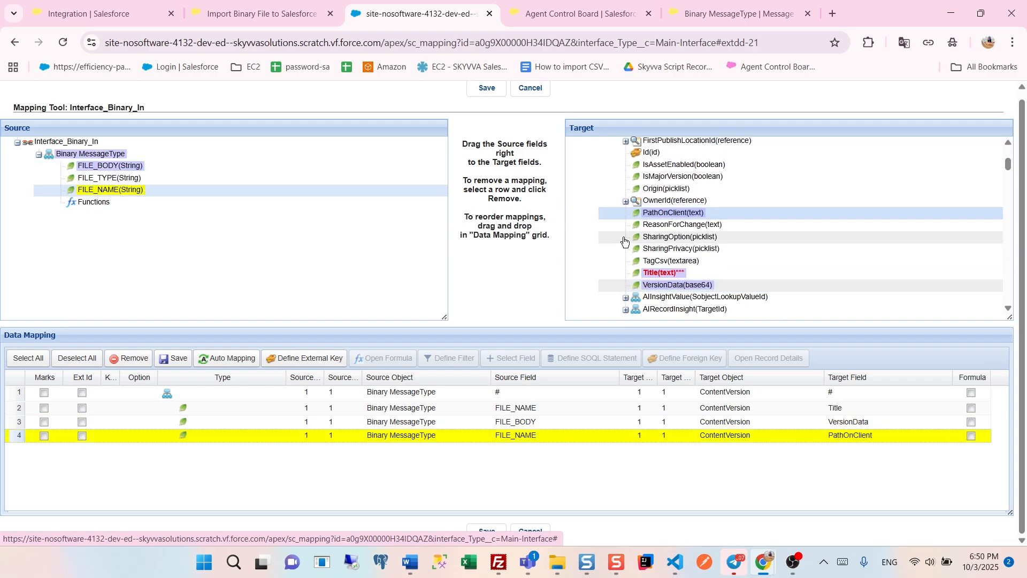
Map a function to the target field FirstPublishLocationId and enter the expression VLOOKUP(Account,id,Name,'Binary').
scroll(625, 241, up, 1)
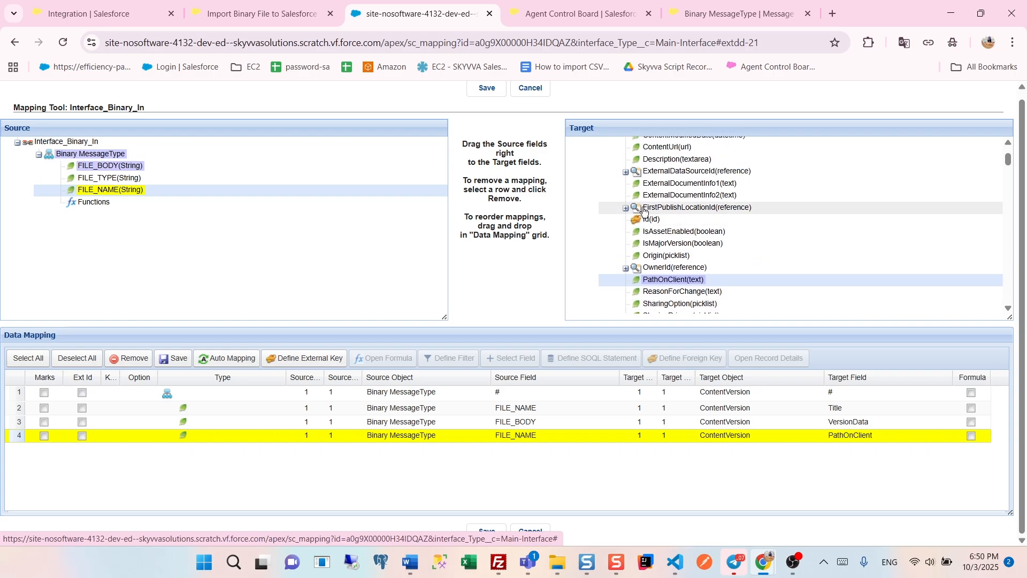
click(645, 210)
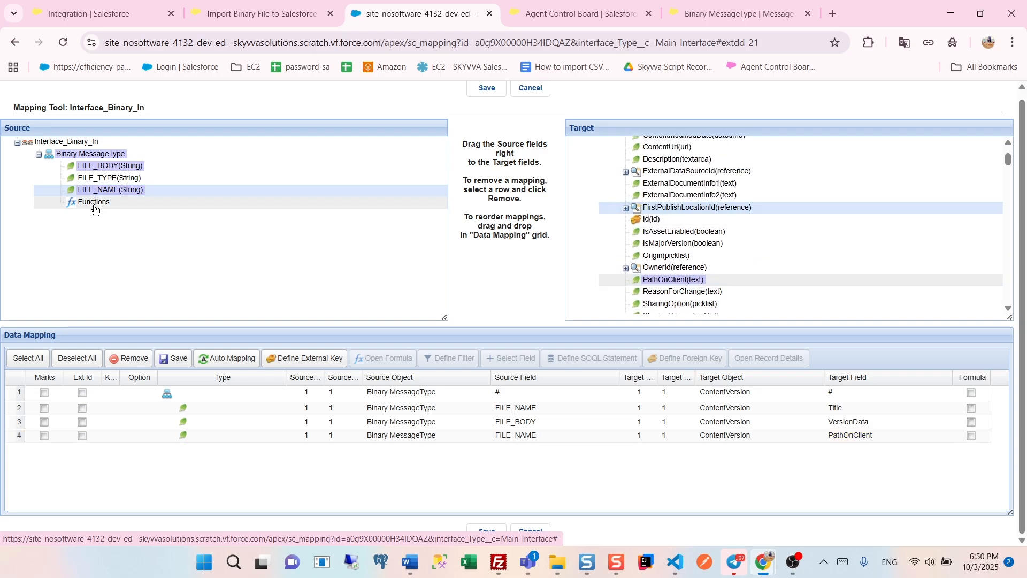
drag(663, 209, 89, 206)
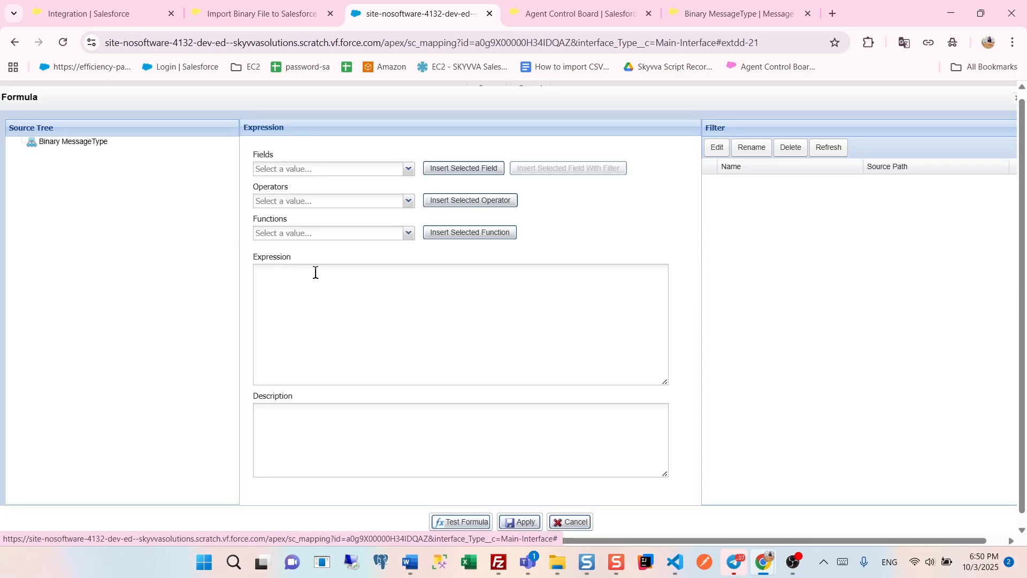
click(302, 273)
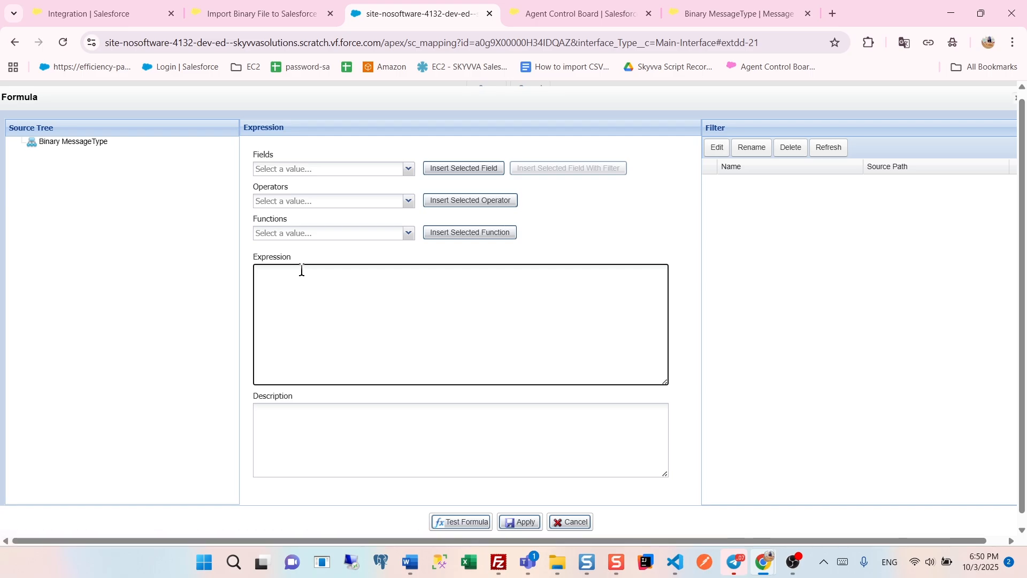
text(VLOOKUP(Account,id,Name,'Binary'))
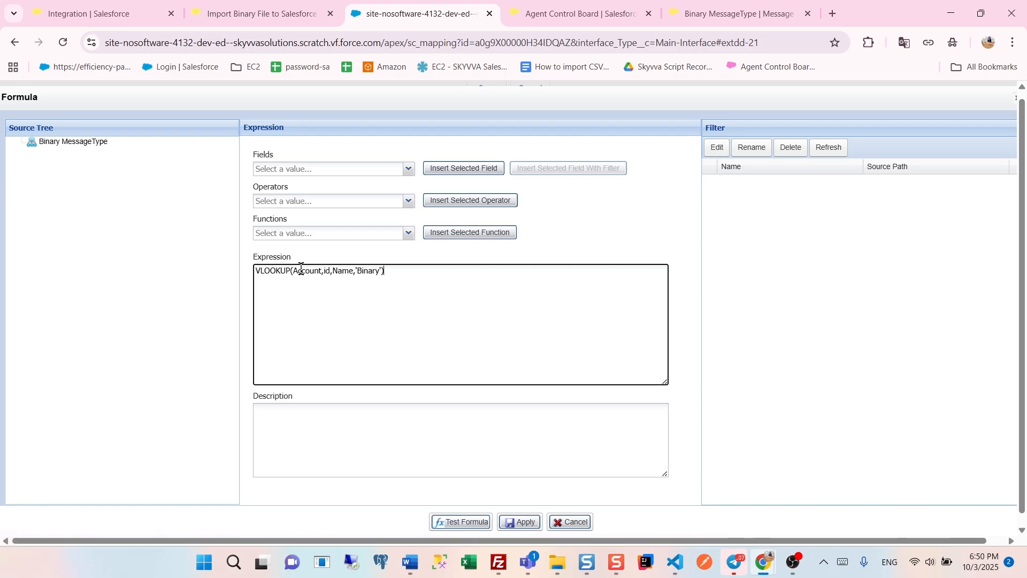
Test the VLOOKUP formula and apply it to the FirstPublishLocationId mapping.
click(522, 527)
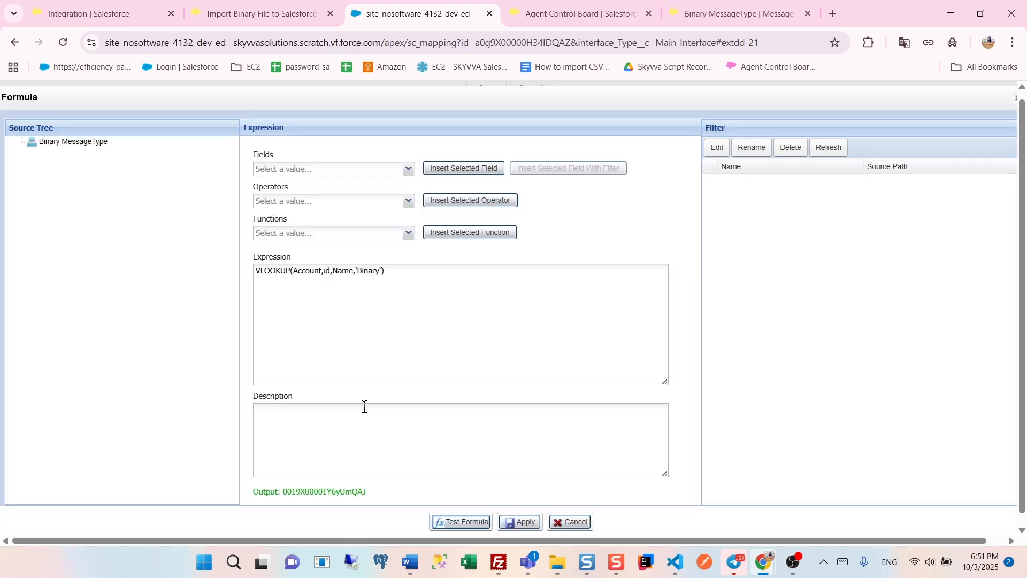
scroll(365, 422, down, 1)
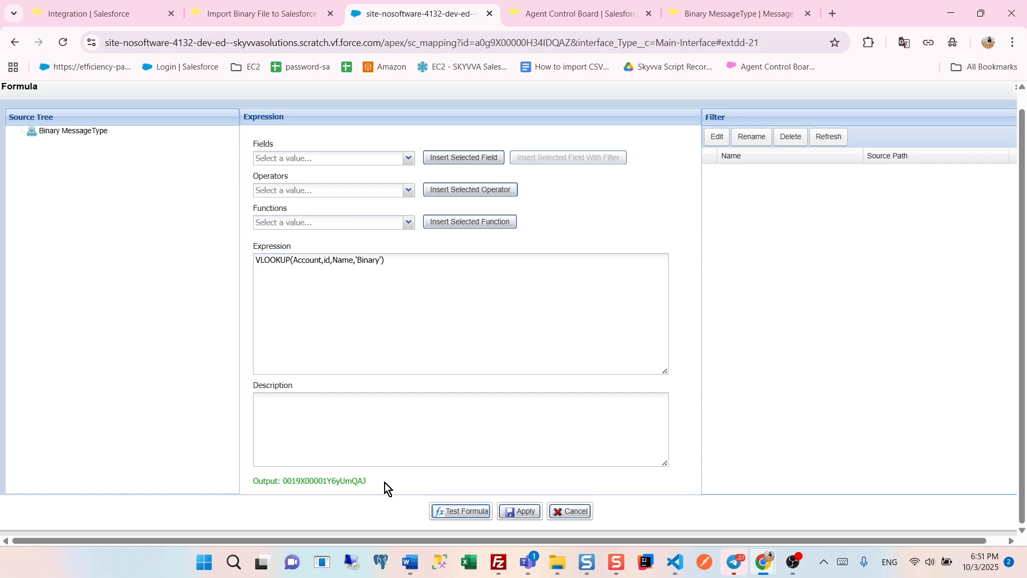
drag(458, 489, 237, 476)
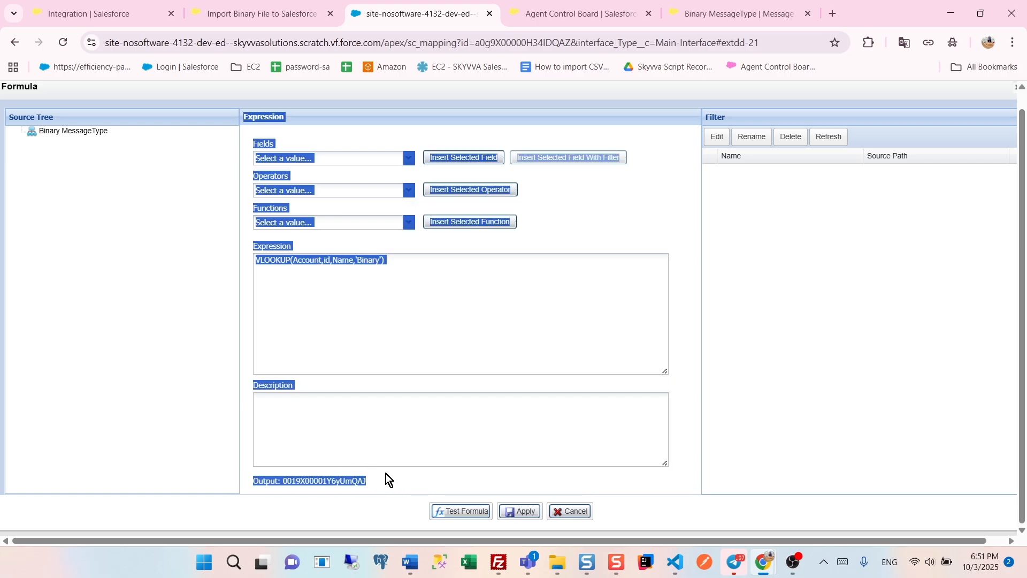
click(383, 486)
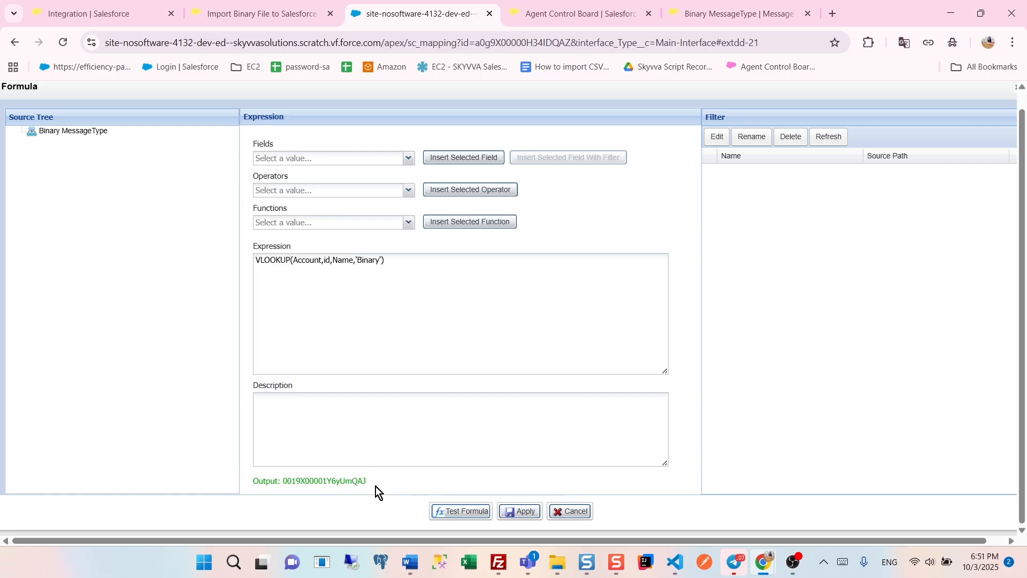
click(519, 511)
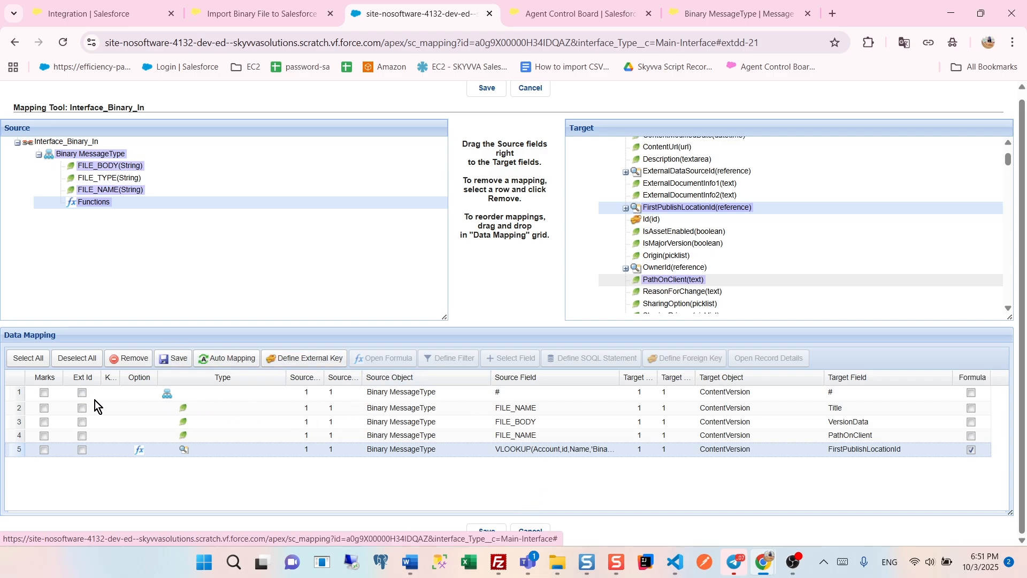
Mark the FILE_NAME to Title mapping as Ext Id and save the interface mapping.
click(81, 408)
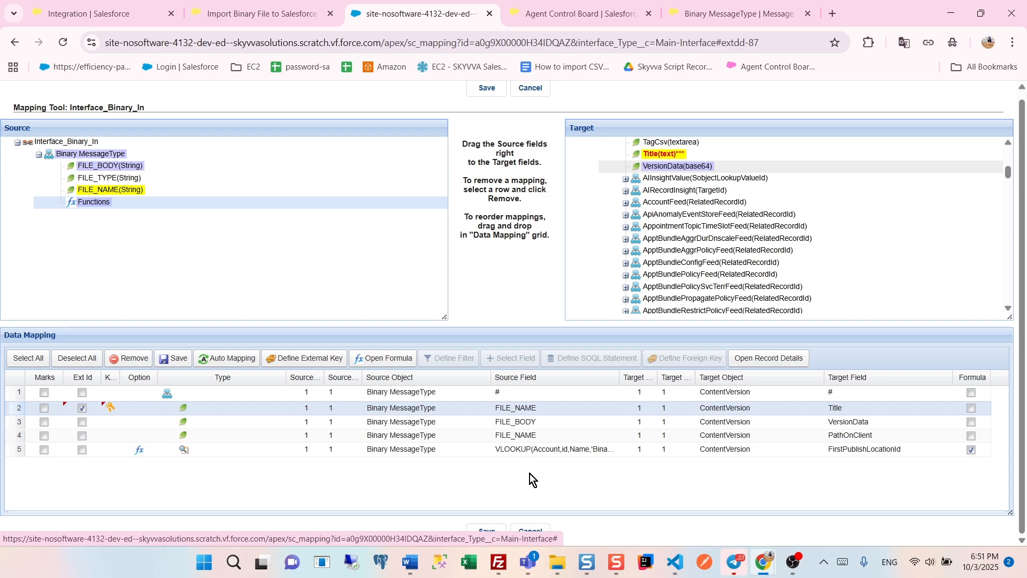
click(485, 530)
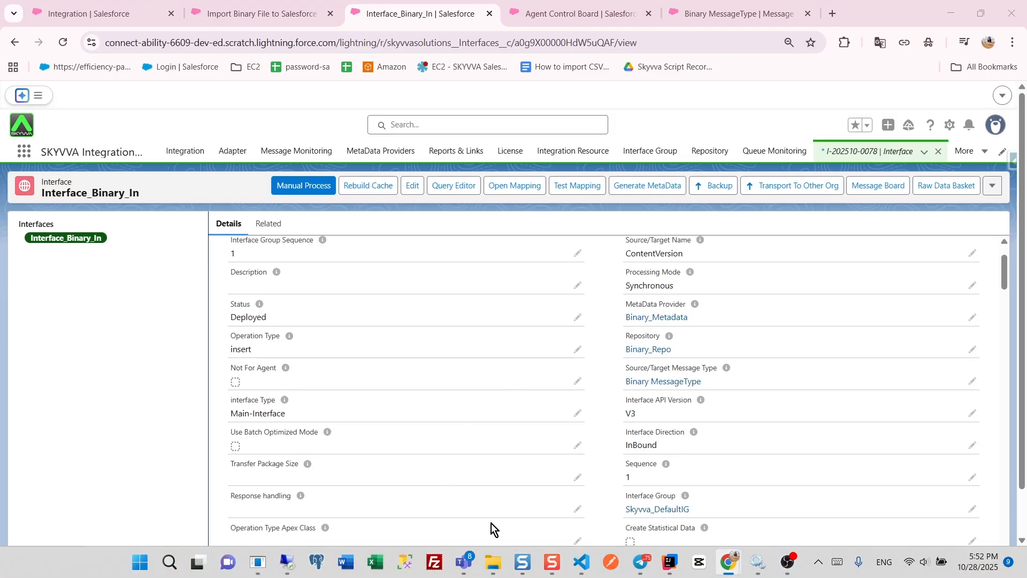
Open the Agent Control Board from the Import Binary File to Salesforce integration and choose the destination Src Org V252 Agent 3.06.04.
click(496, 568)
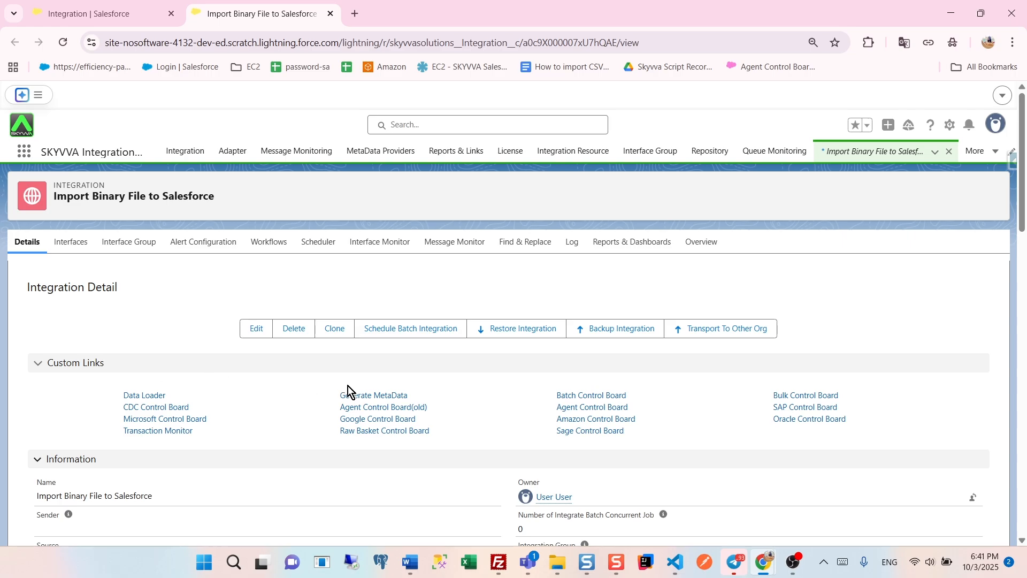
click(582, 410)
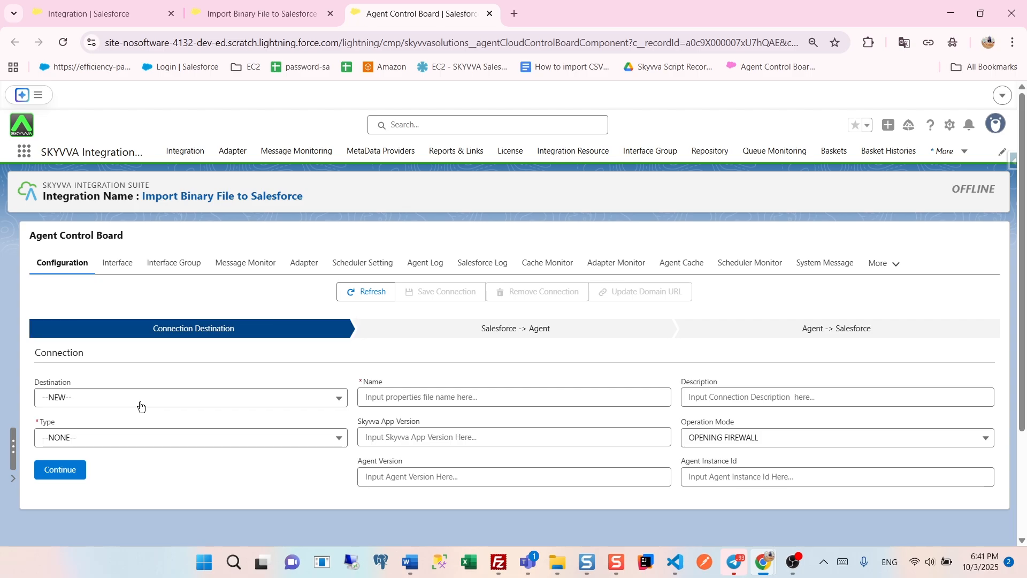
click(139, 407)
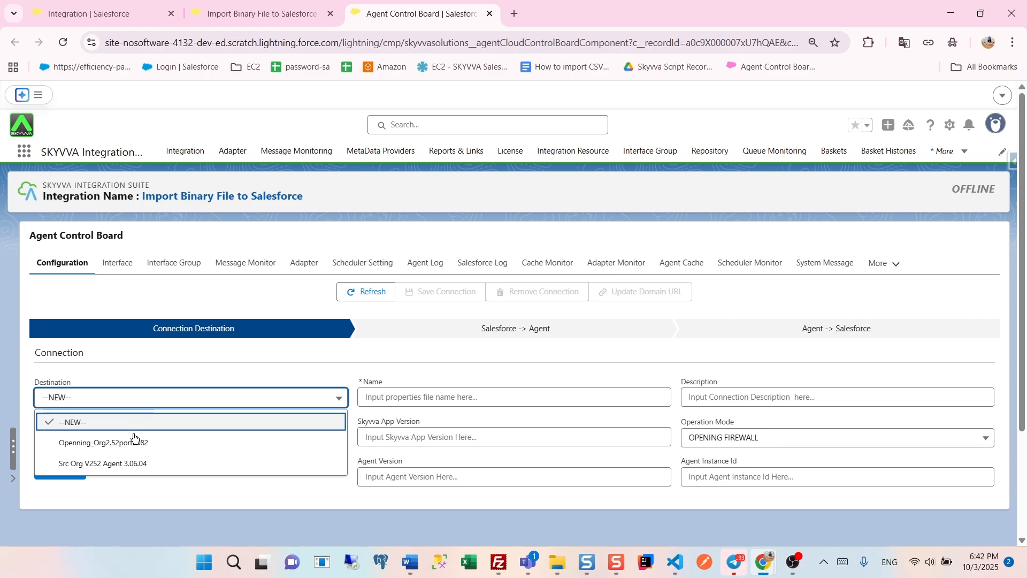
click(134, 461)
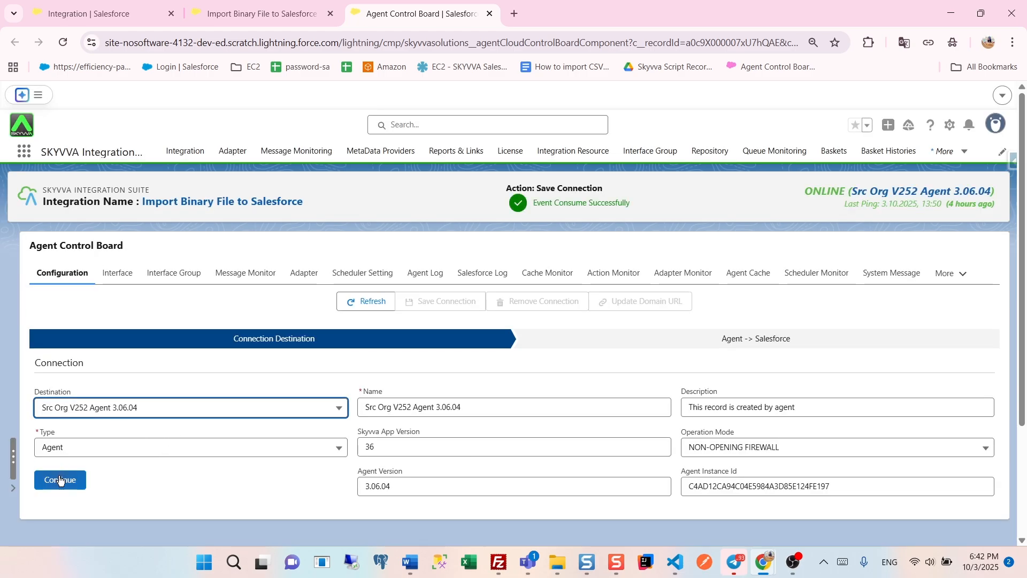
Continue to the Agent -> Salesforce stage, ping the Salesforce connection and save the connection.
click(59, 480)
scroll(128, 463, down, 3)
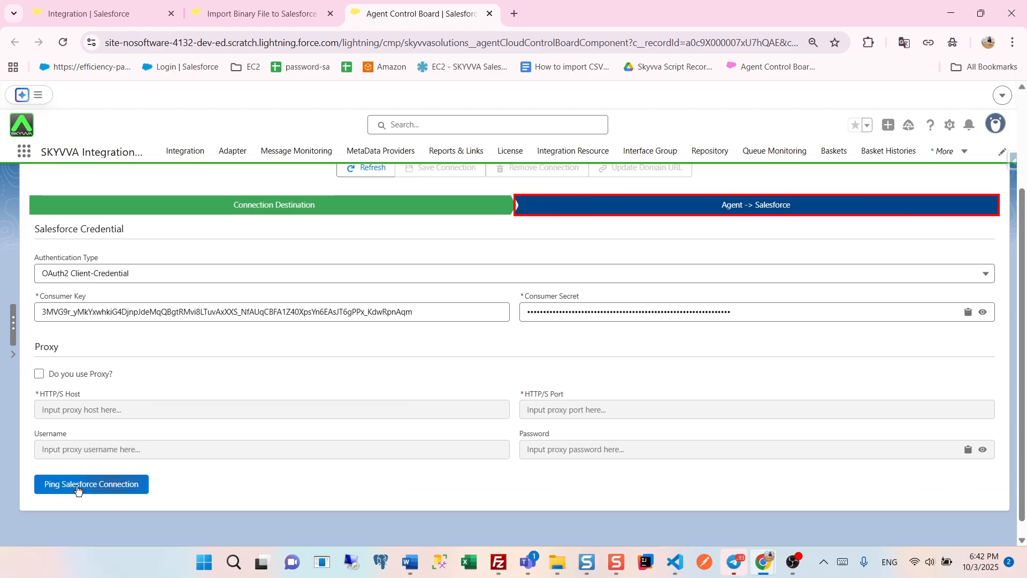
click(77, 484)
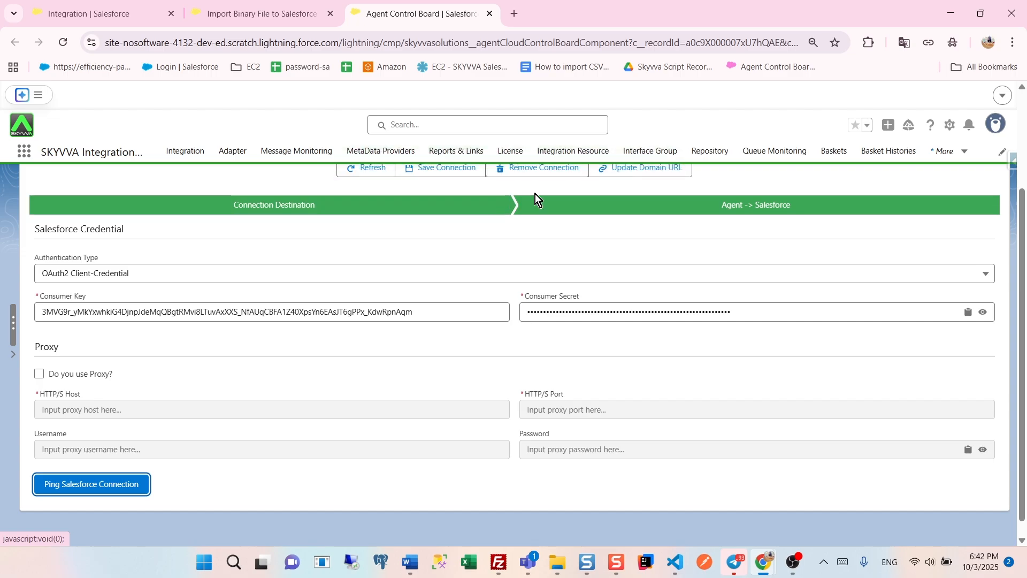
scroll(749, 211, up, 3)
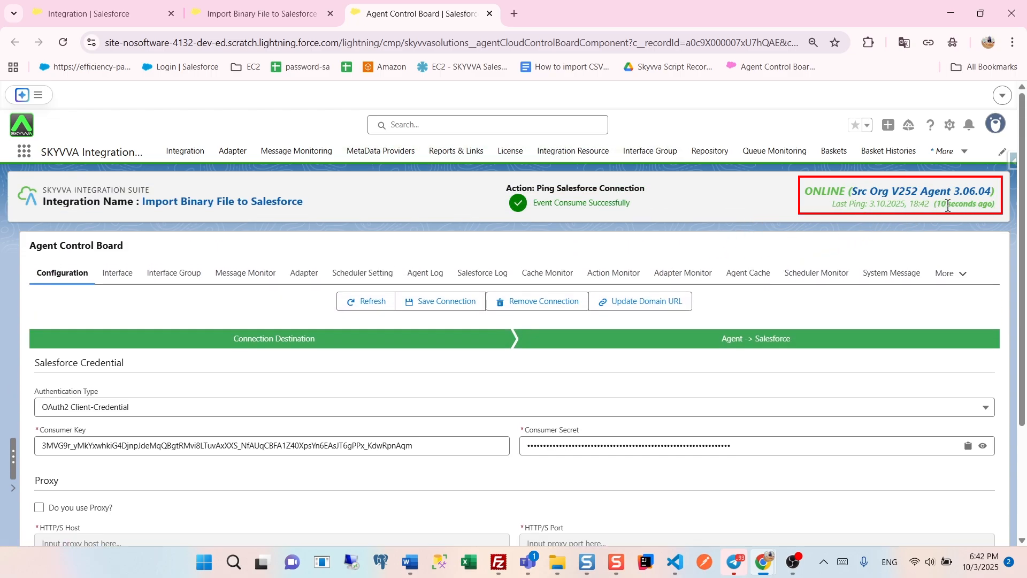
mouse_move(849, 206)
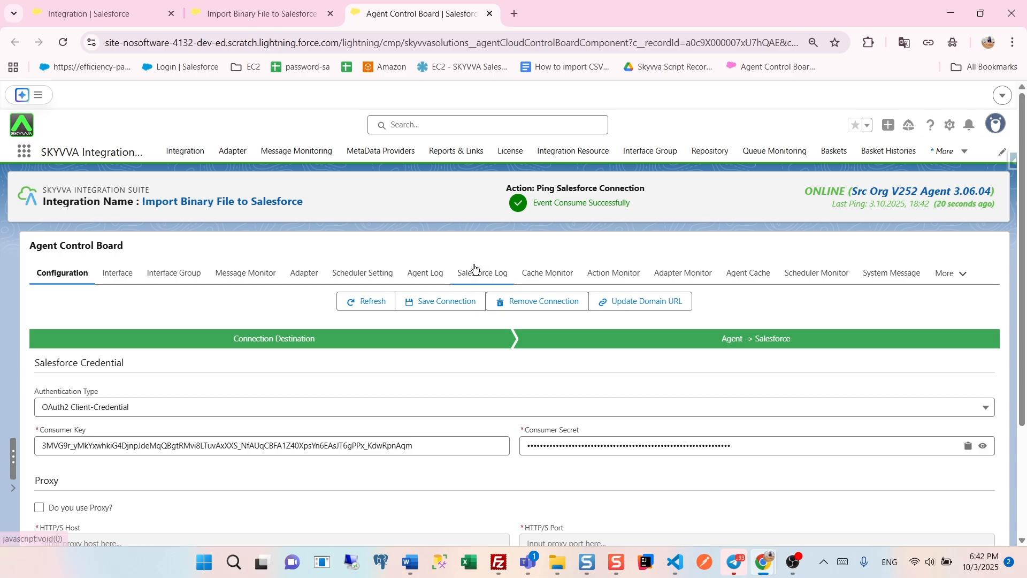
click(434, 303)
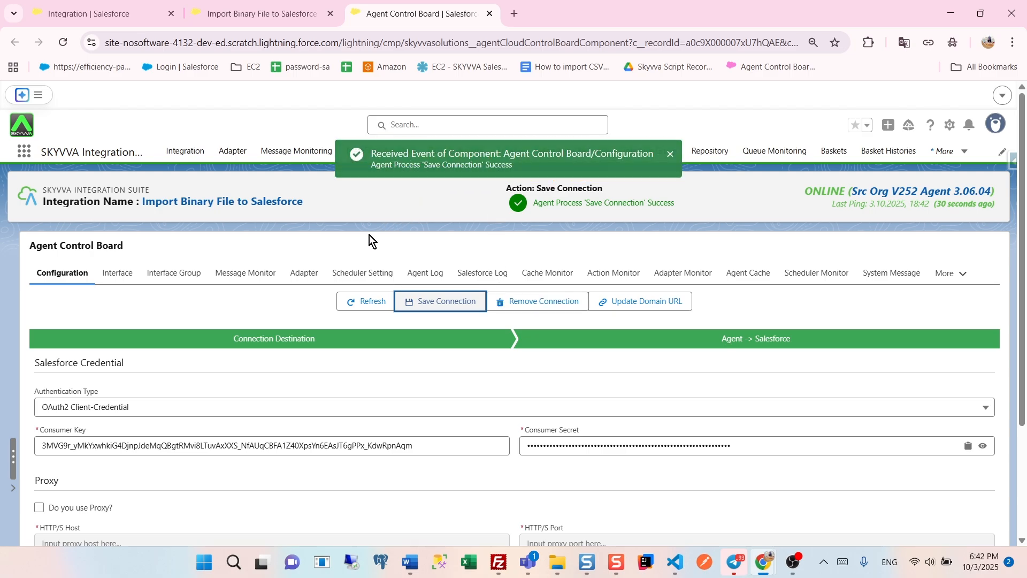
Start a new adapter named Binary Adapter with type Agent File and direction InBound.
click(309, 277)
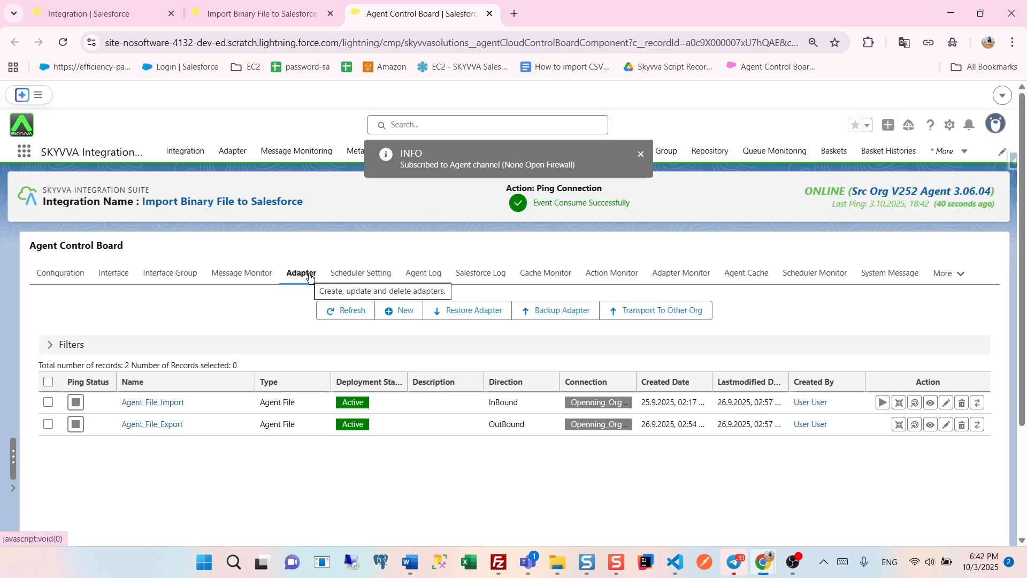
click(394, 313)
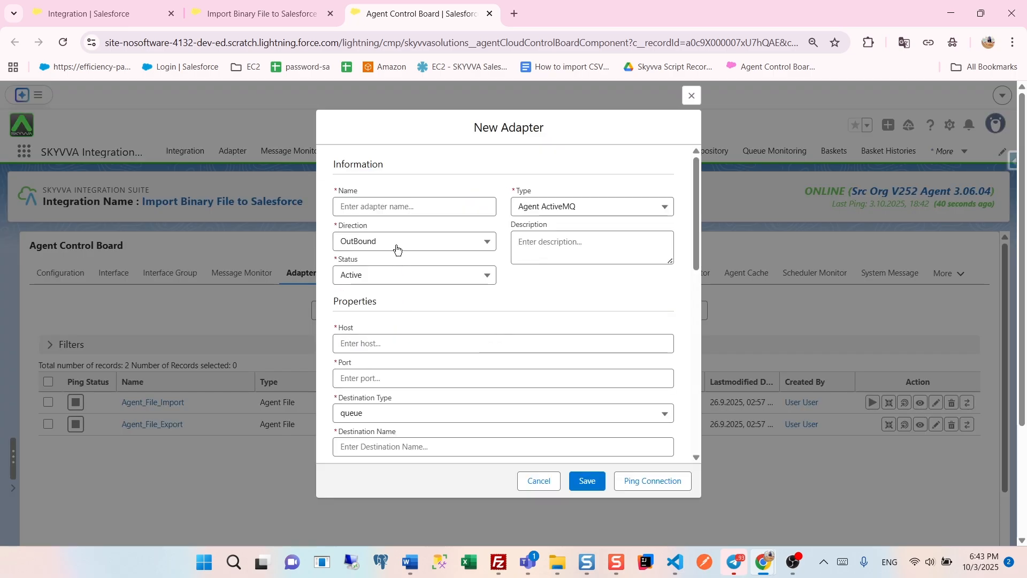
click(386, 207)
text(Bin)
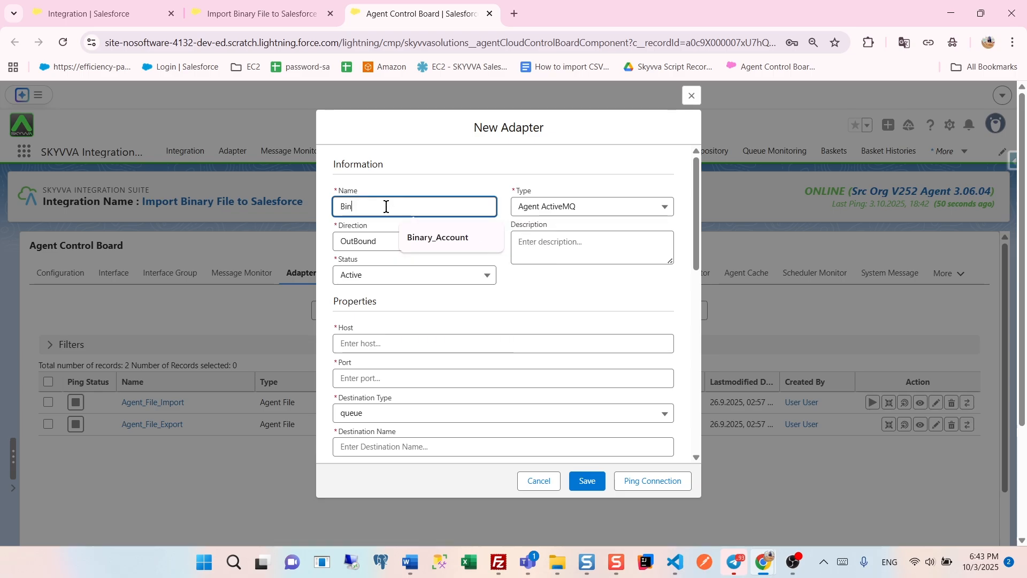
text(ary Adapter)
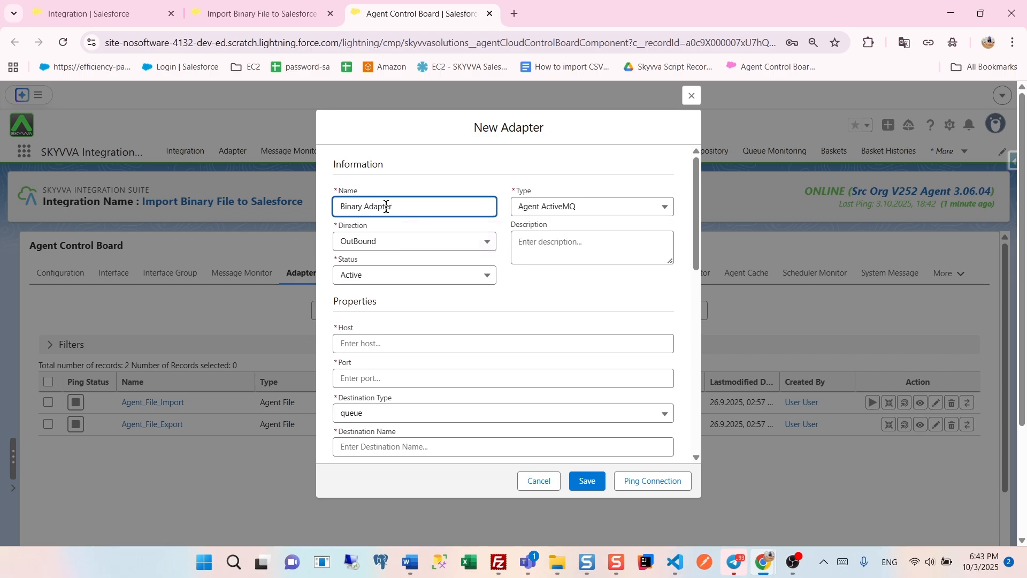
click(533, 208)
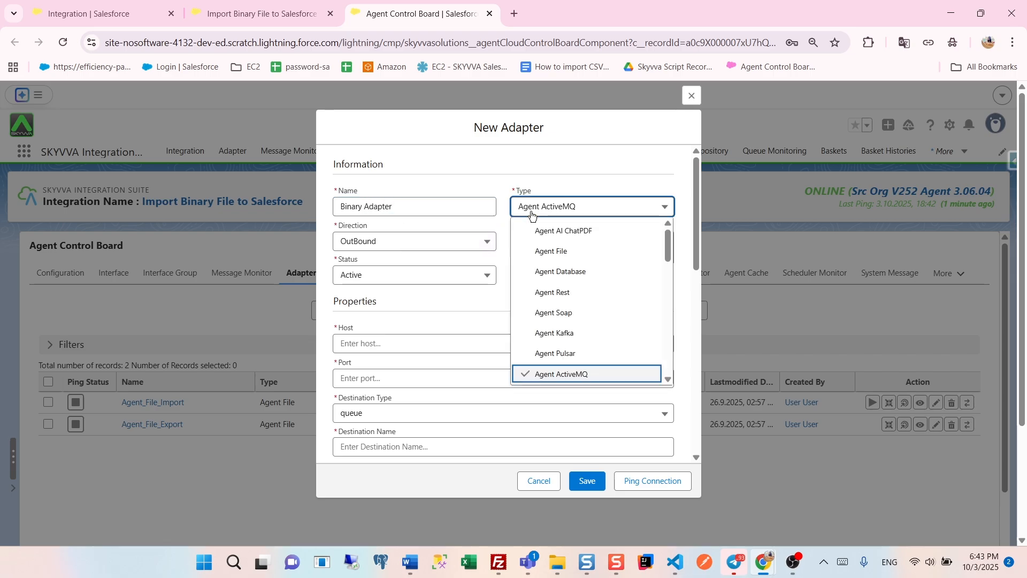
click(551, 249)
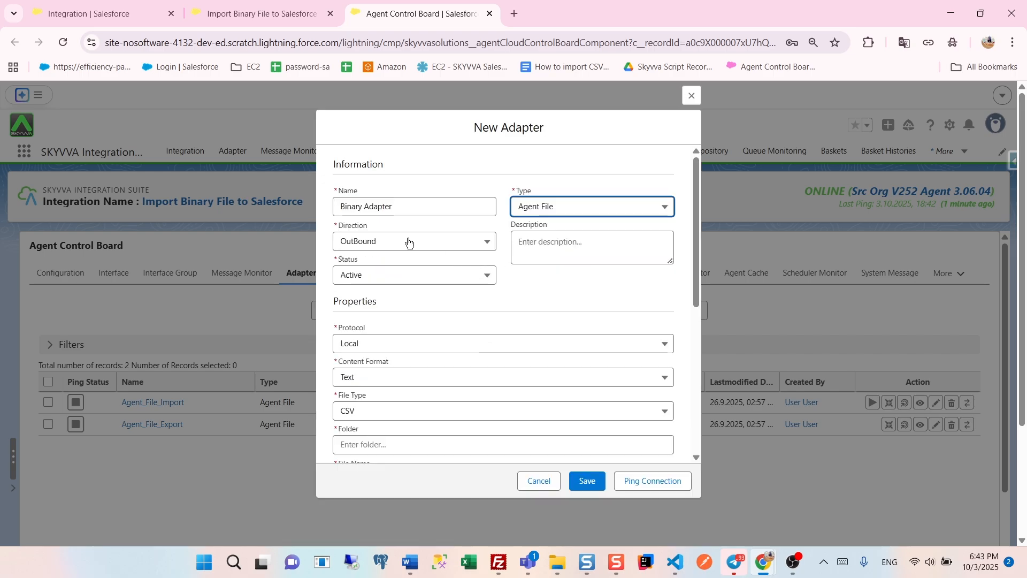
click(408, 240)
click(403, 268)
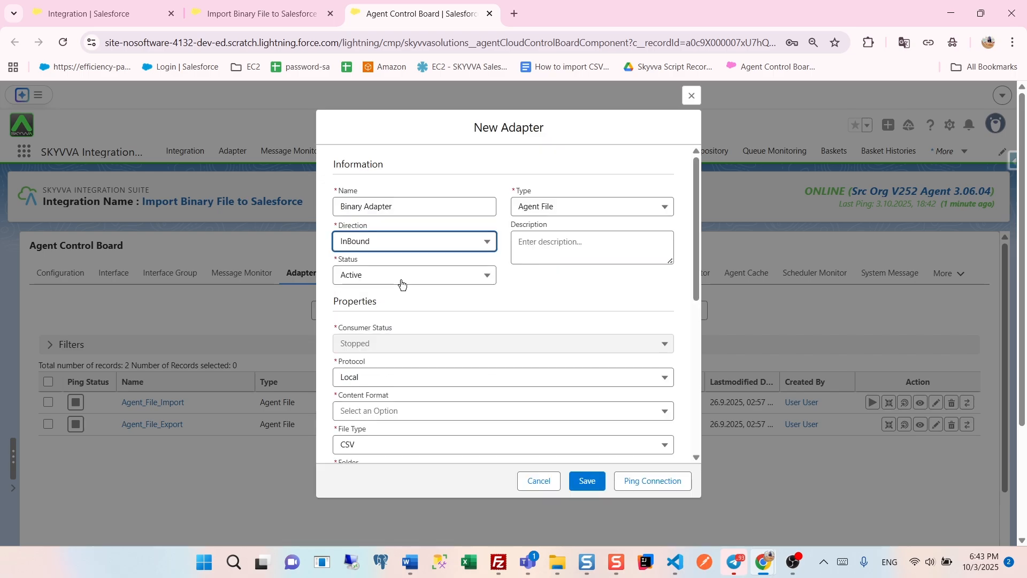
Set the adapter's content format to SKYVVA Message and its file type to Binary.
scroll(400, 289, down, 2)
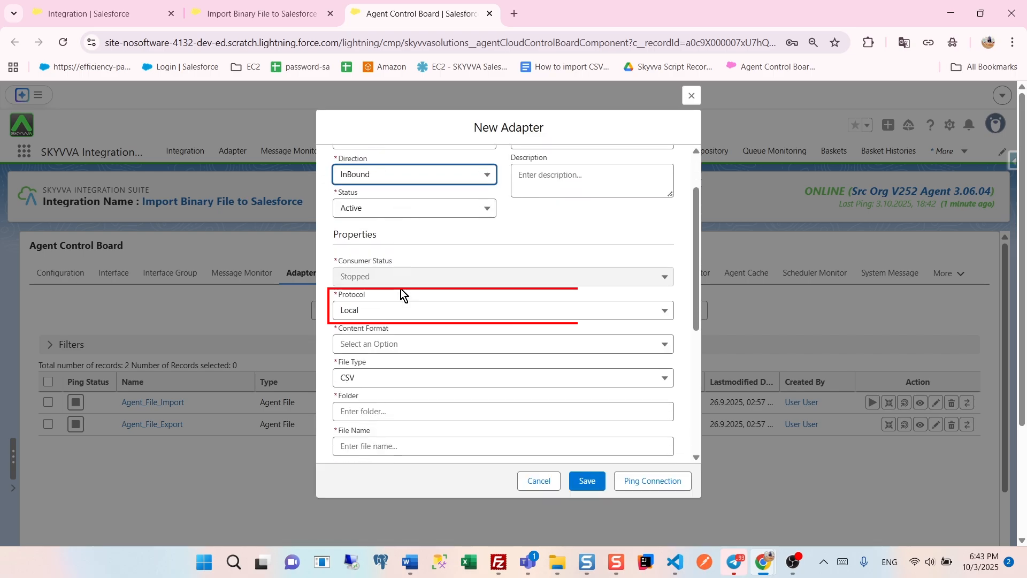
click(388, 350)
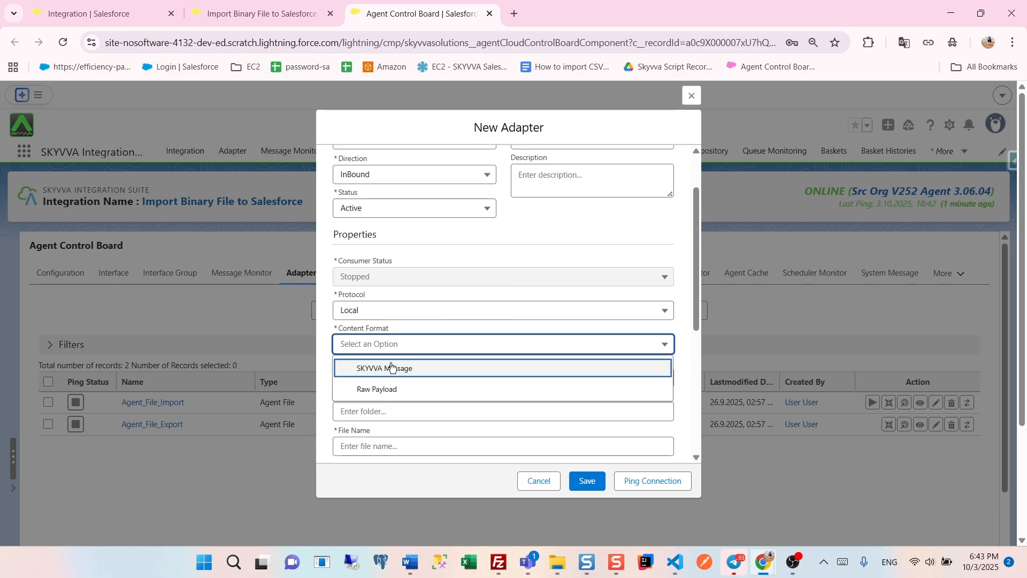
click(391, 368)
scroll(394, 356, down, 2)
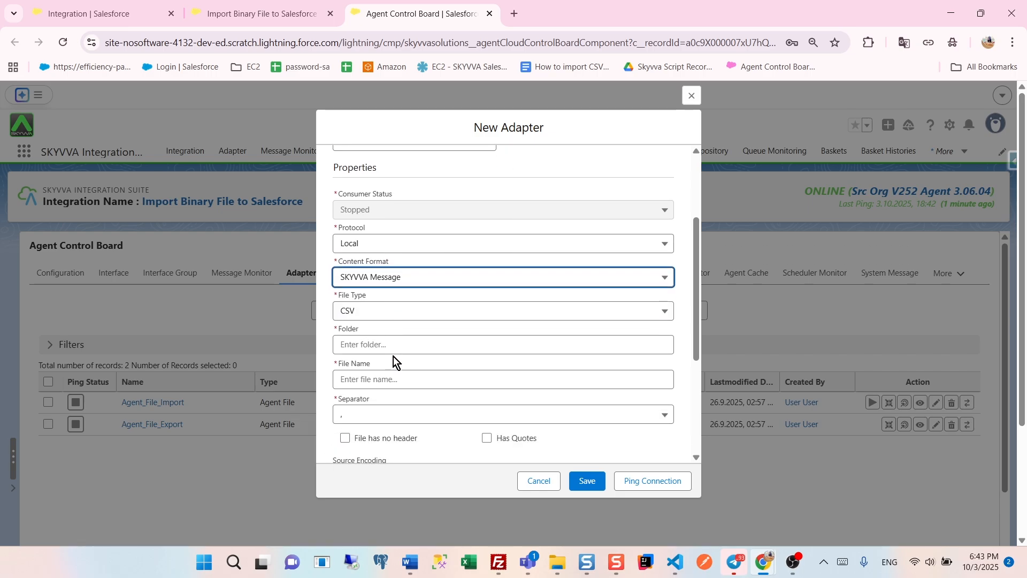
click(366, 316)
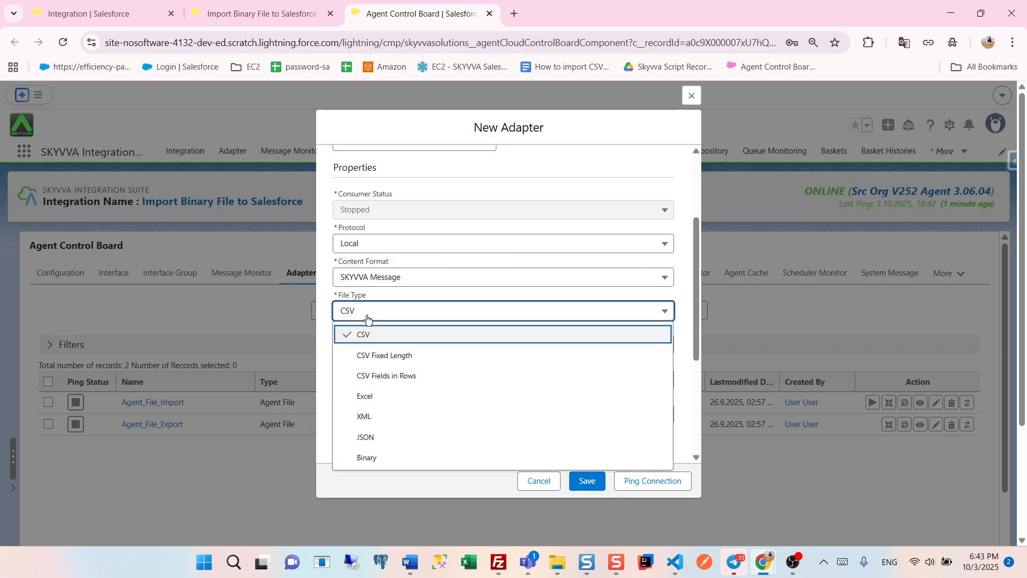
click(388, 455)
Set the adapter's folder to C:\Users\LENOVO\Desktop\Agent\CSV and its file name to anime.jpg.
click(354, 348)
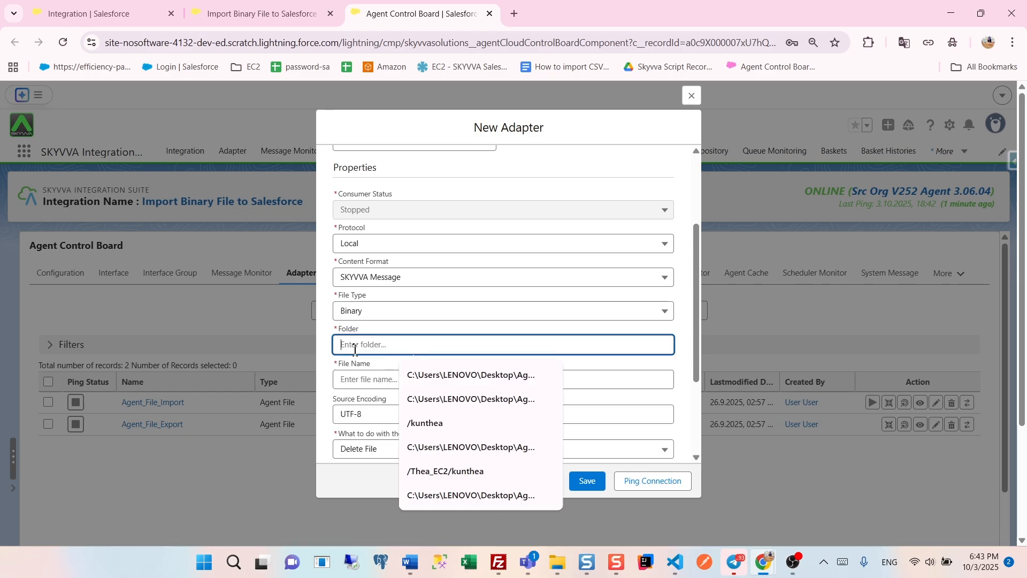
text(C:\Users\LENOVO\Desktop\Agent\CSV)
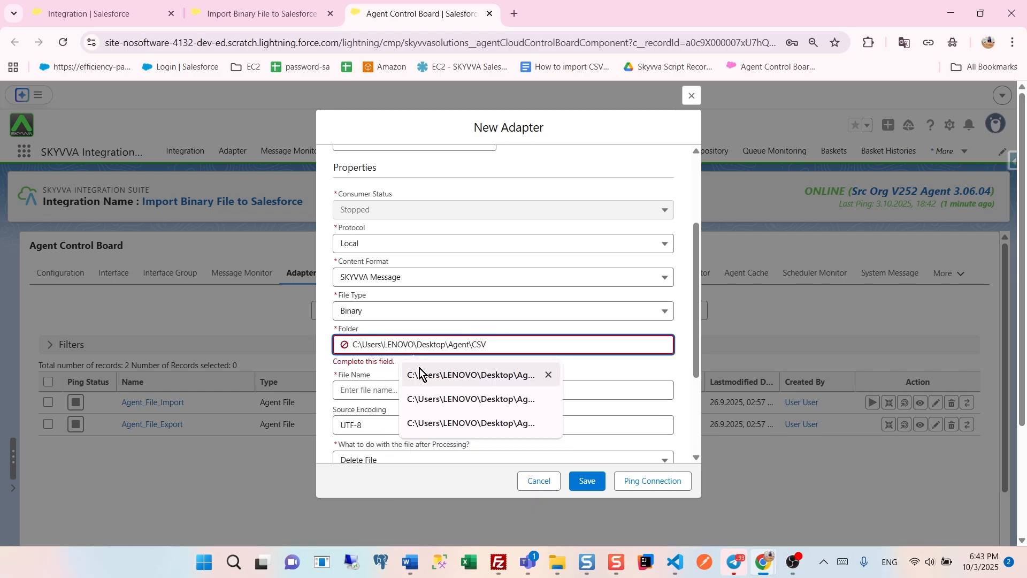
click(366, 391)
text(anime.jpg)
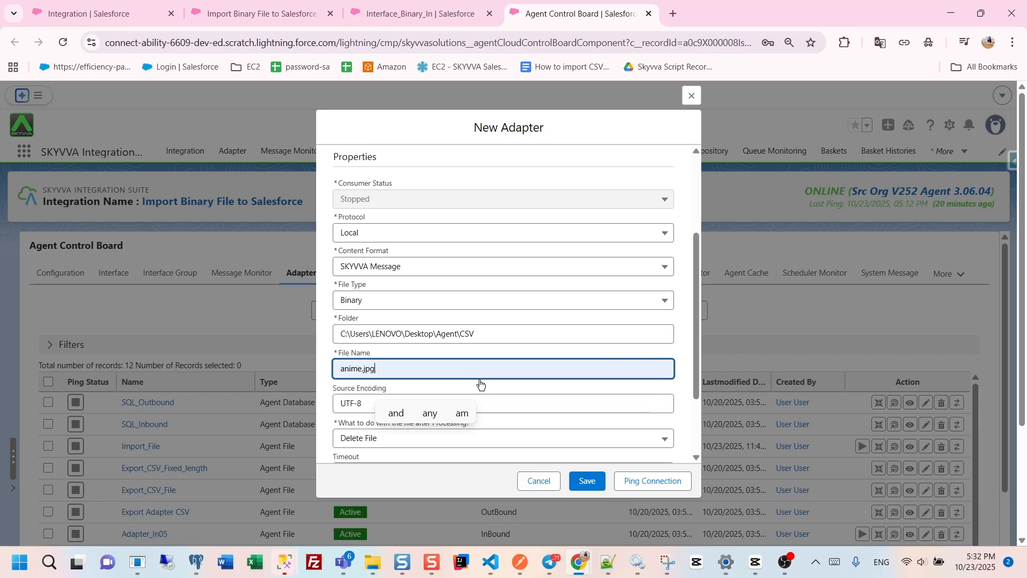
Choose Delete File as the adapter's after-processing action and set its connection destination to Src Org V252 Agent 3.06.04.
scroll(543, 383, down, 1)
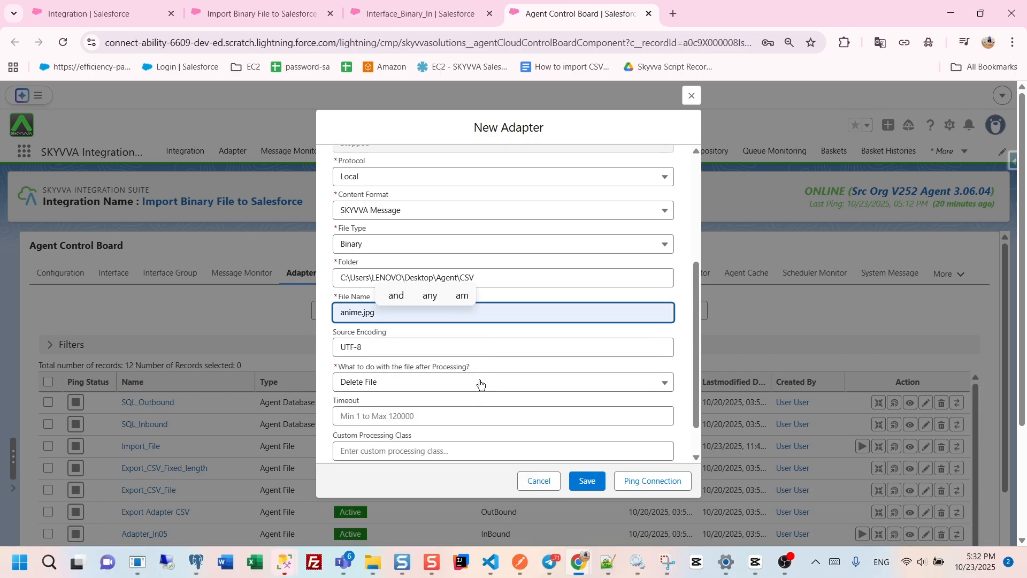
click(391, 386)
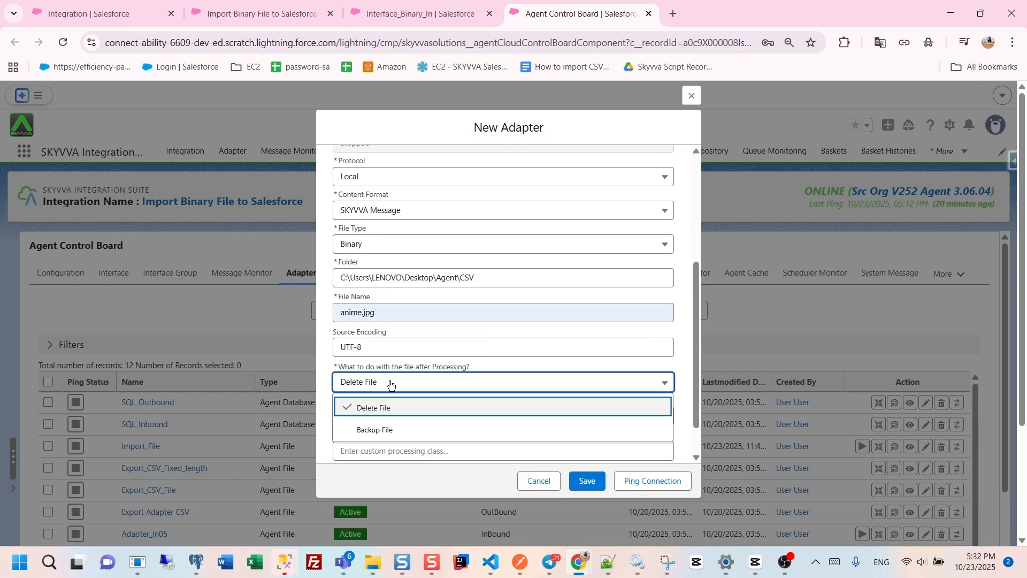
click(382, 408)
scroll(382, 408, down, 1)
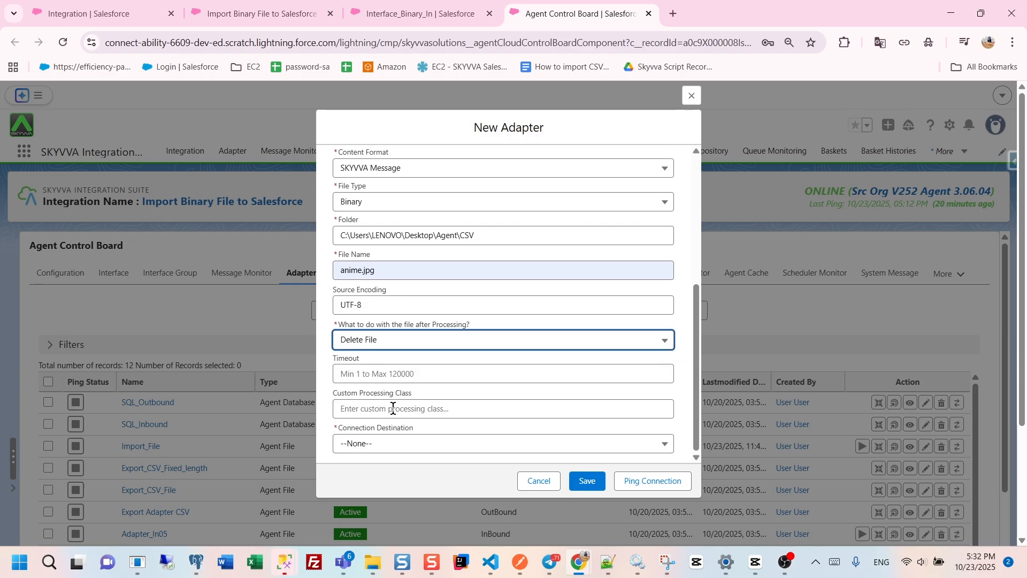
click(369, 447)
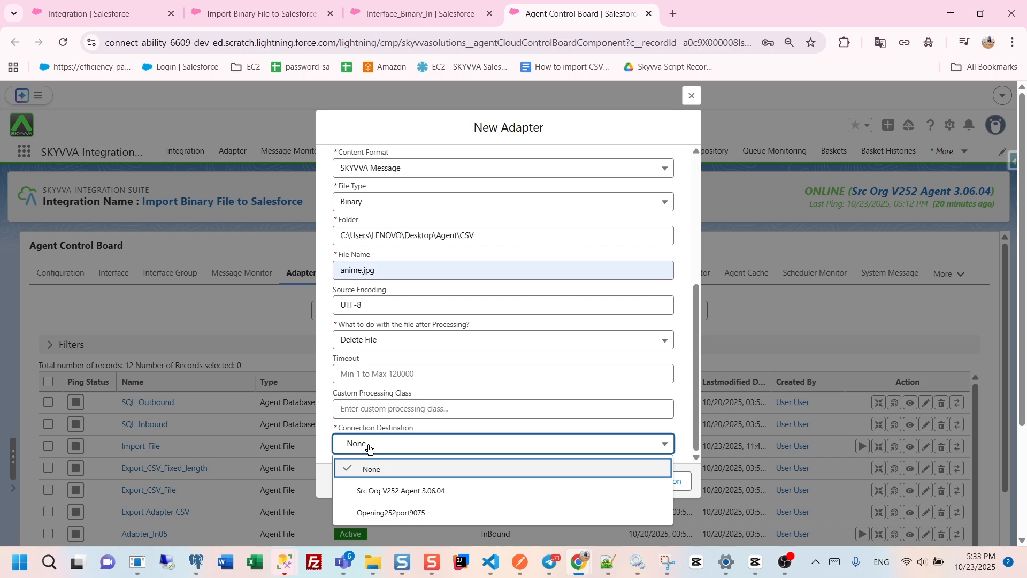
click(376, 491)
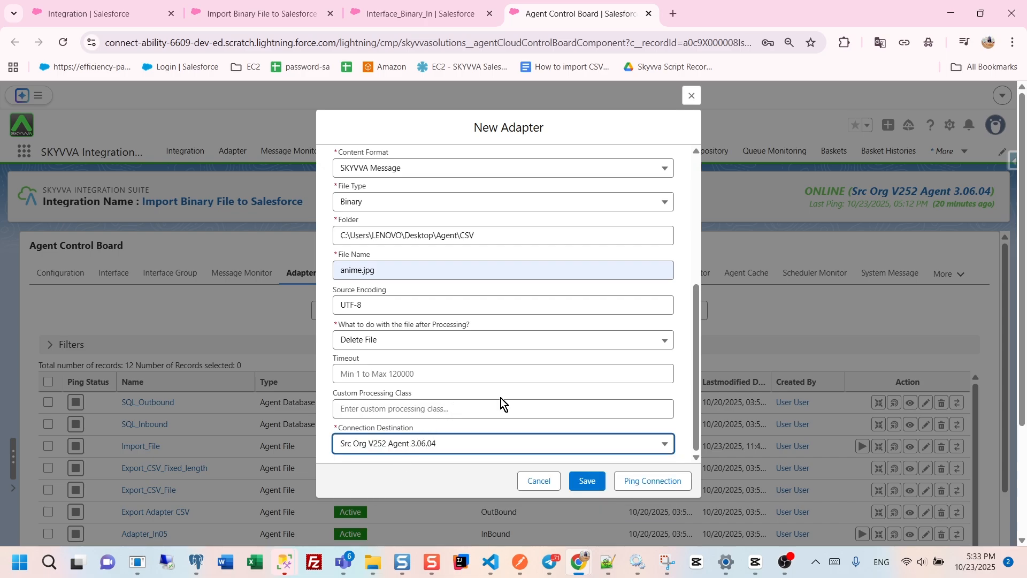
Ping the new adapter's connection and save the adapter.
click(635, 480)
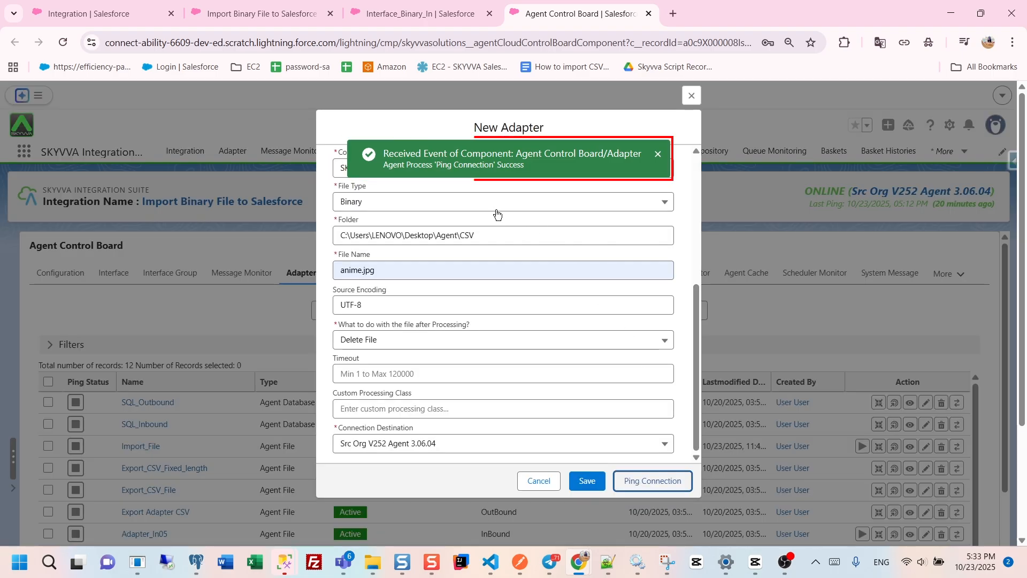
click(590, 483)
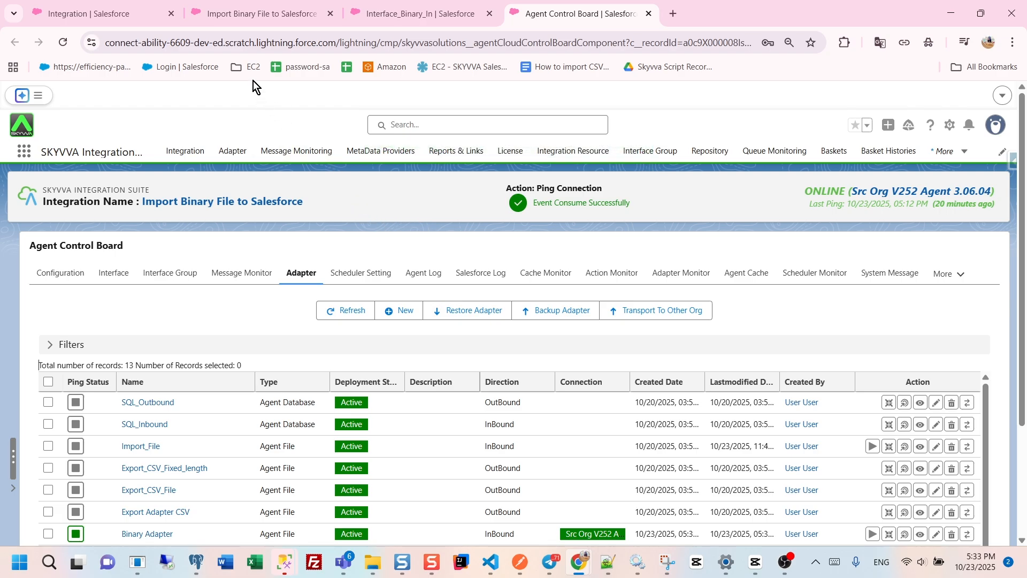
Edit Interface_Binary_In in the integration's interface list, assign Binary Adapter as its adapter and save.
click(220, 21)
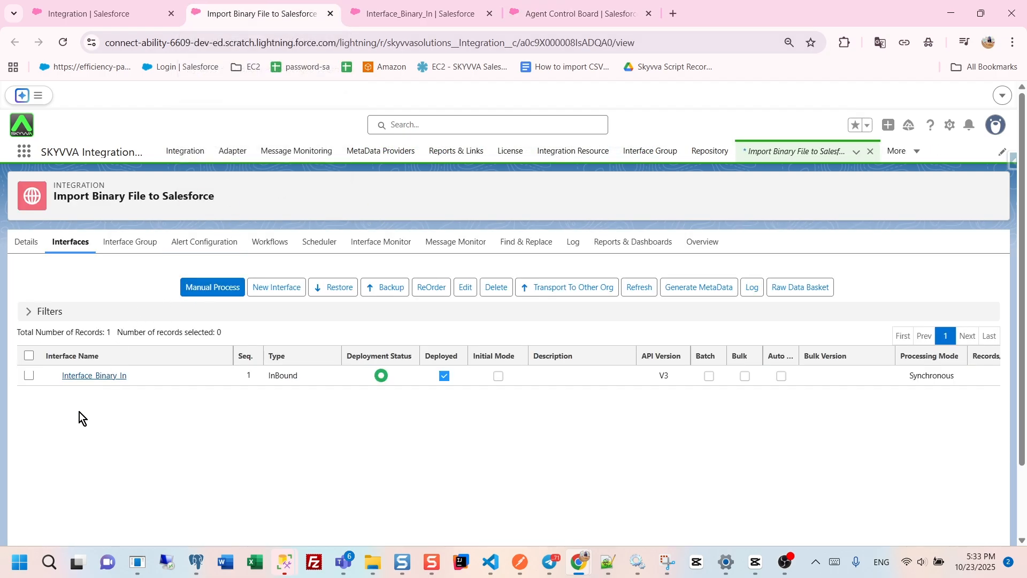
click(29, 376)
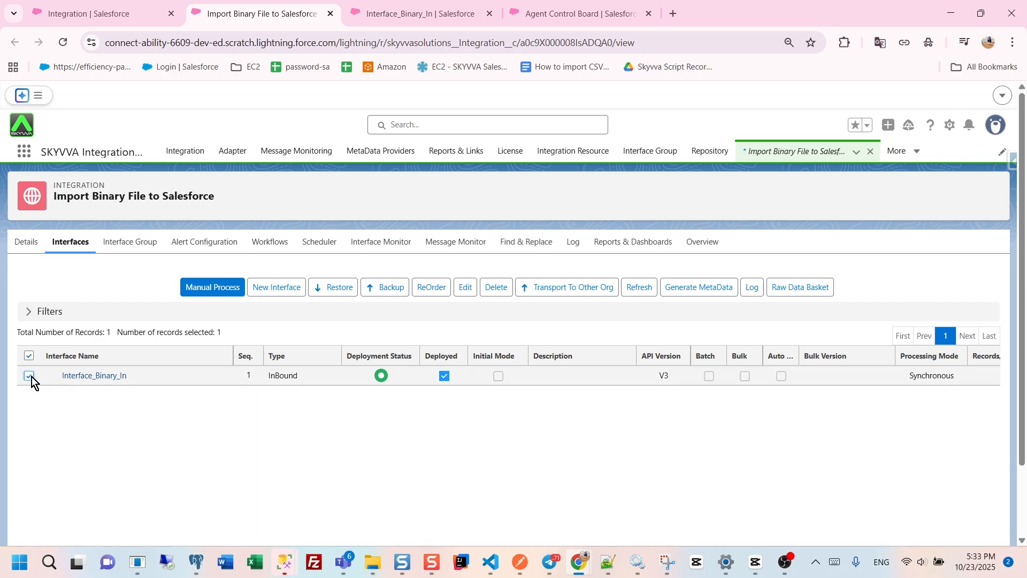
click(466, 288)
scroll(338, 525, down, 2)
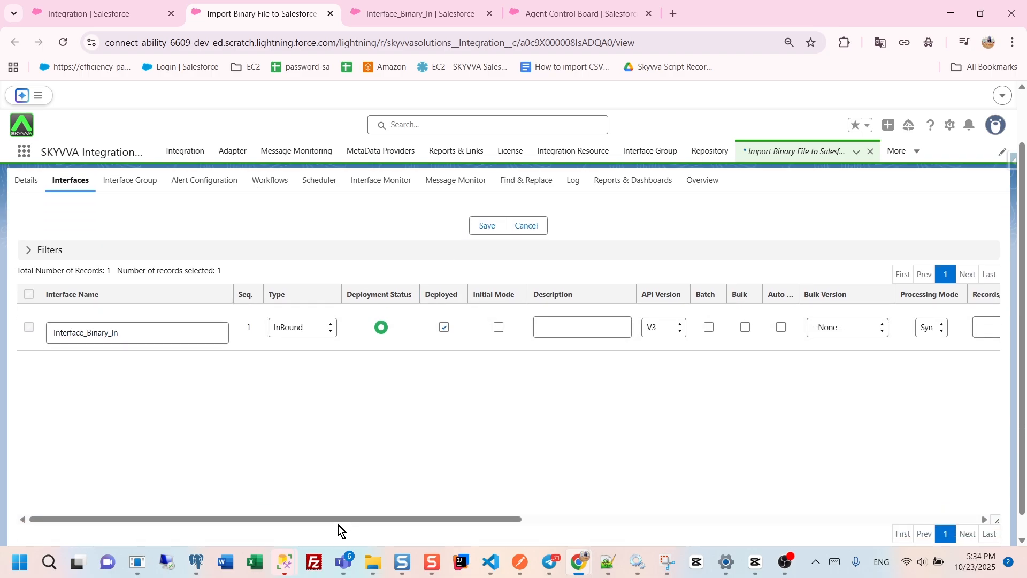
drag(318, 496, 655, 484)
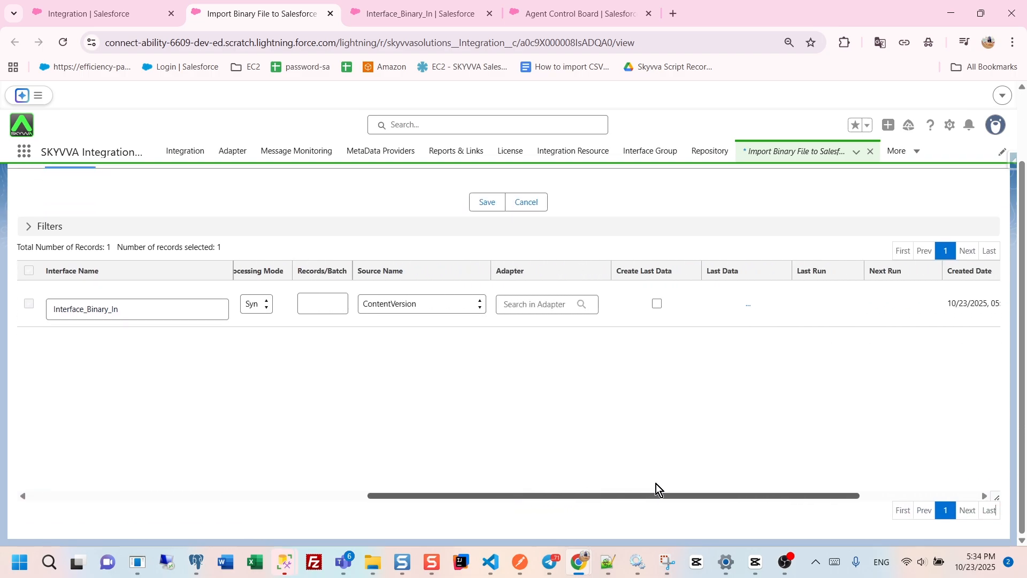
click(518, 301)
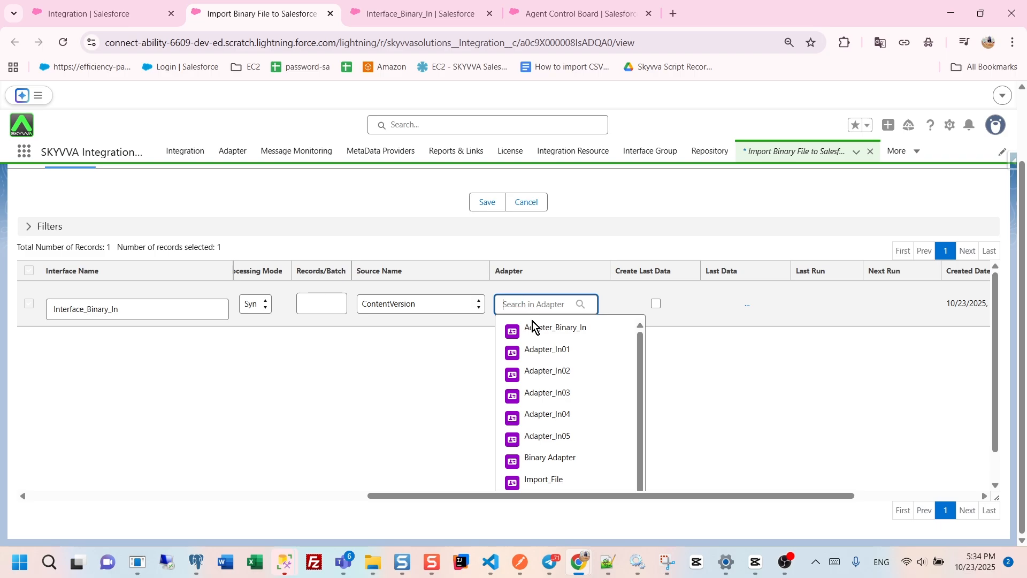
click(578, 461)
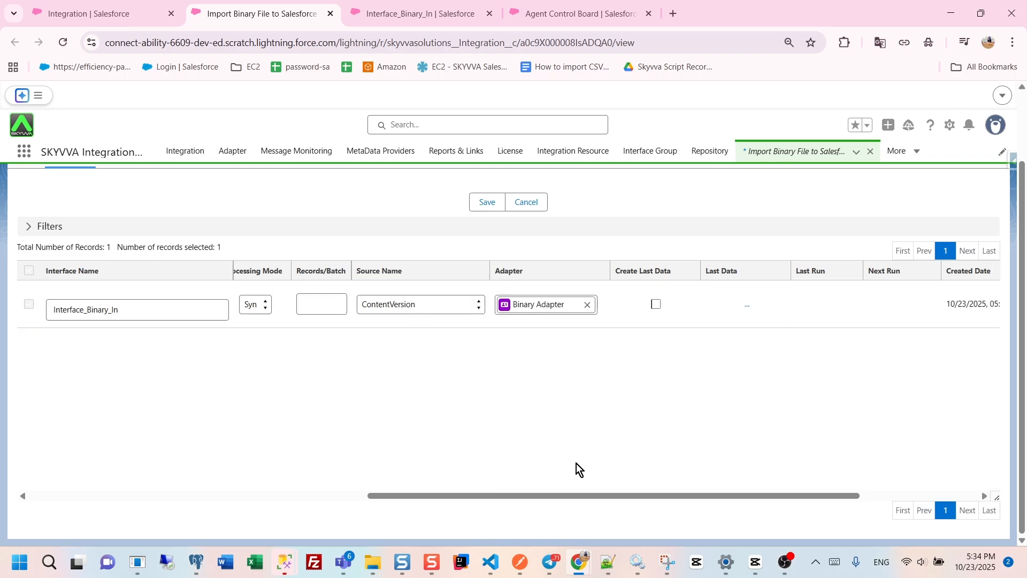
click(487, 204)
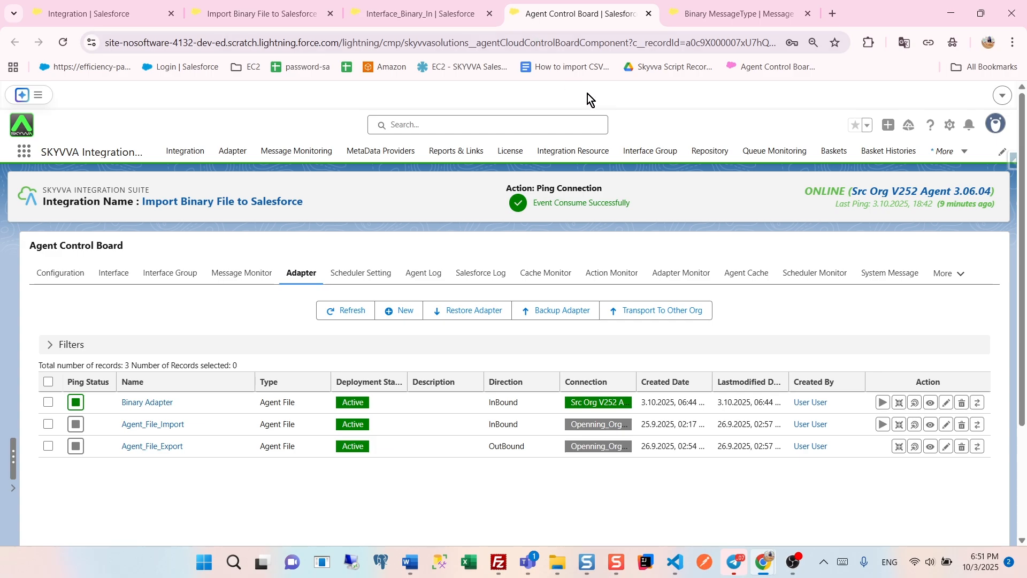
Filter the agent's Cache Monitor for all objects and review their sync status.
click(549, 278)
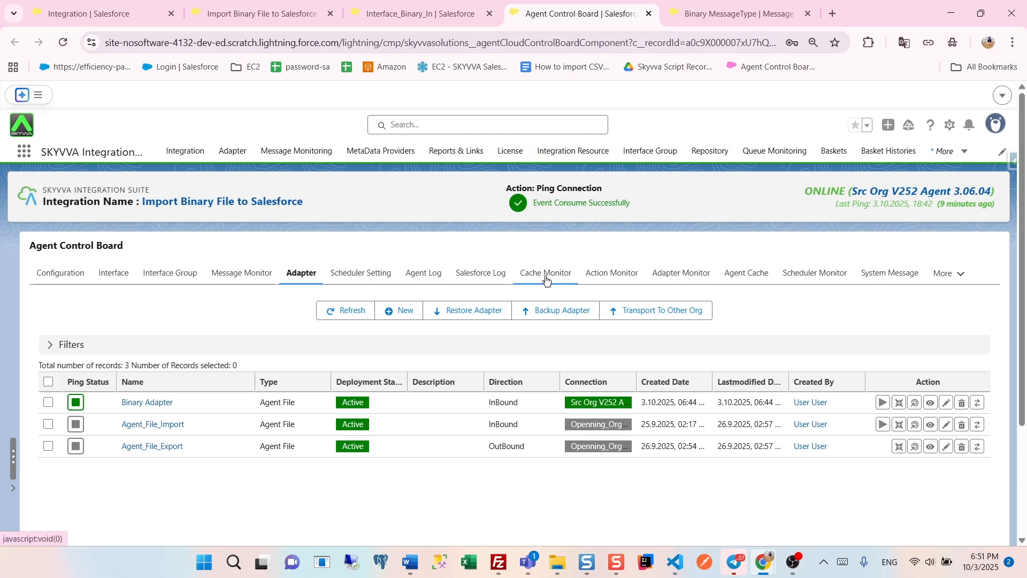
scroll(545, 332, down, 2)
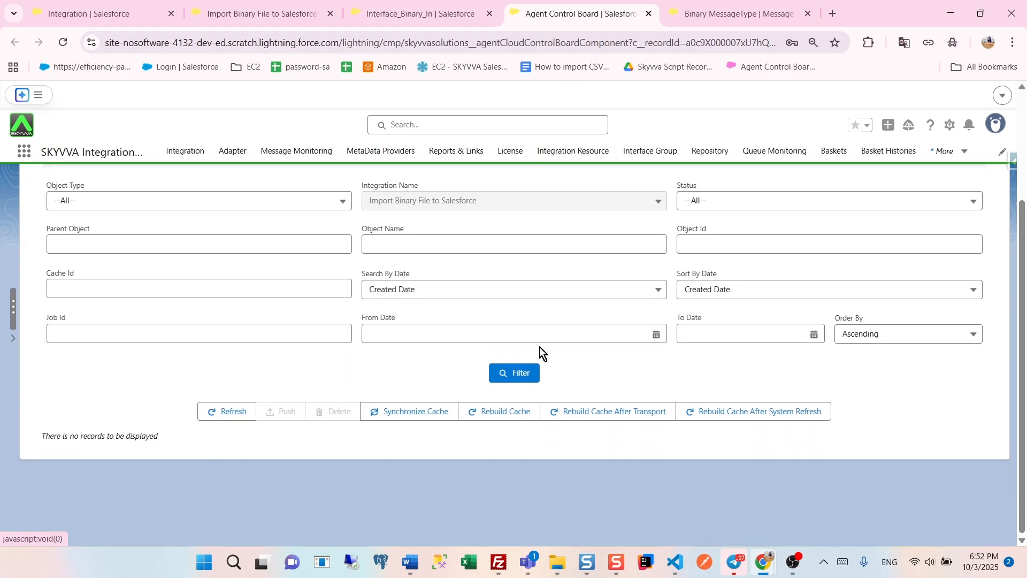
click(515, 373)
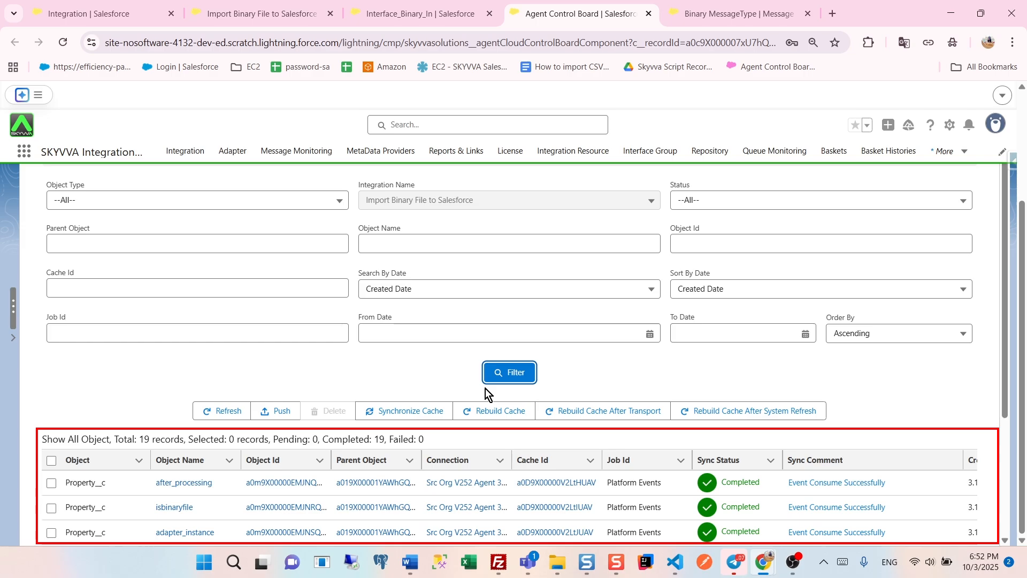
scroll(485, 392, down, 1)
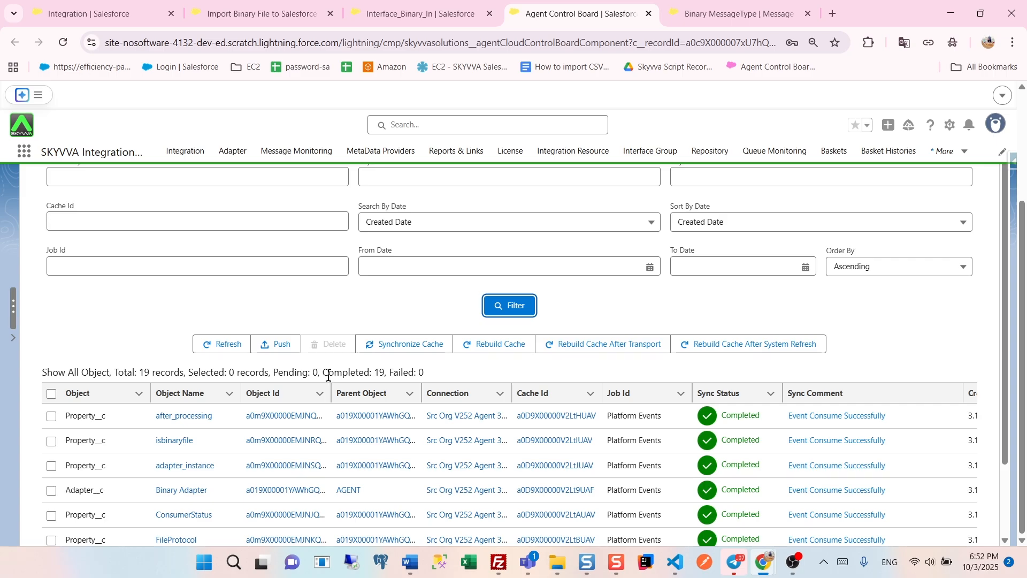
scroll(417, 377, up, 2)
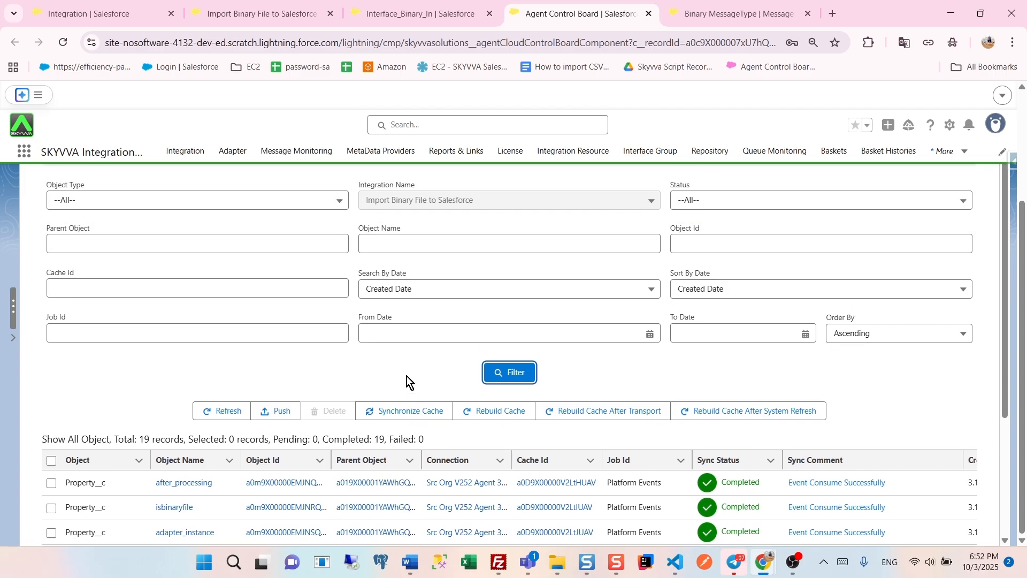
scroll(223, 342, up, 1)
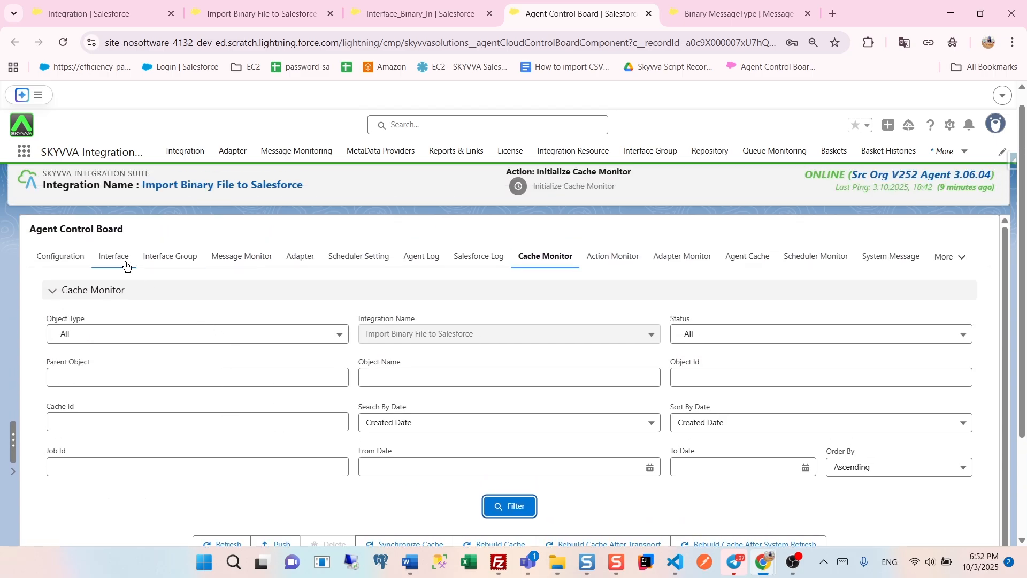
Run a manual process for Interface_Binary_In that reads files from local or FTP/FTPs and pushes them to Salesforce.
click(101, 258)
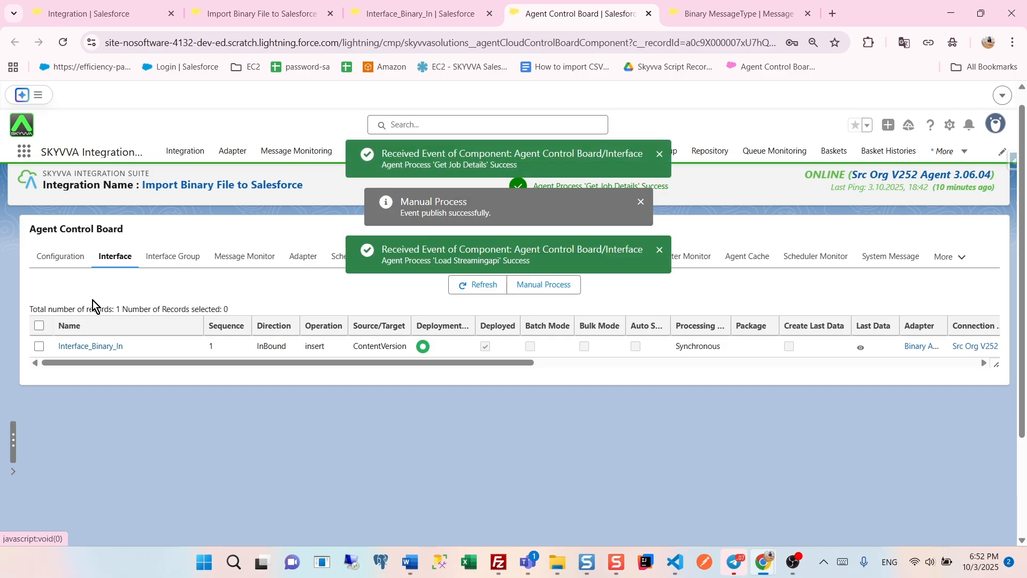
click(40, 348)
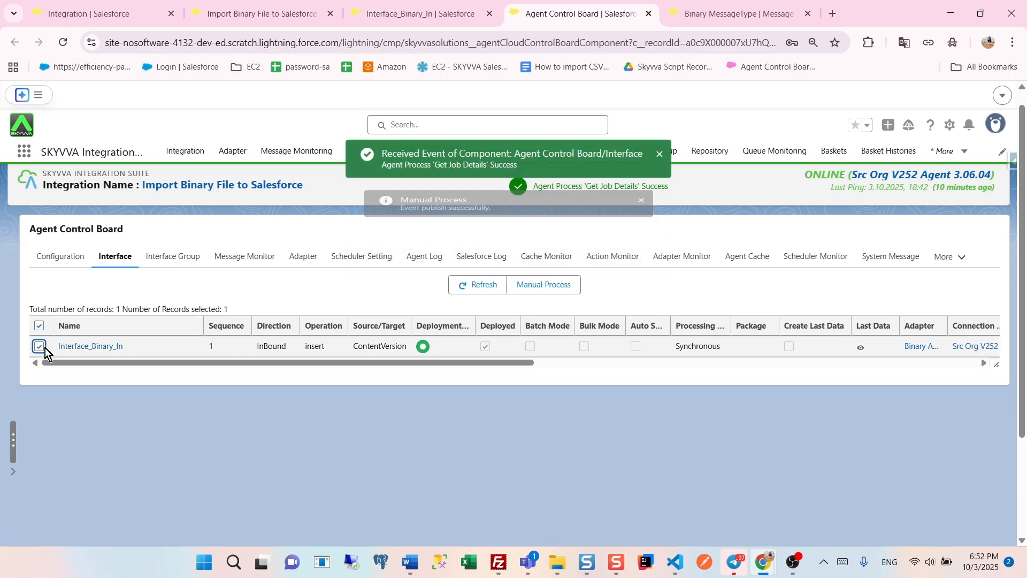
click(542, 286)
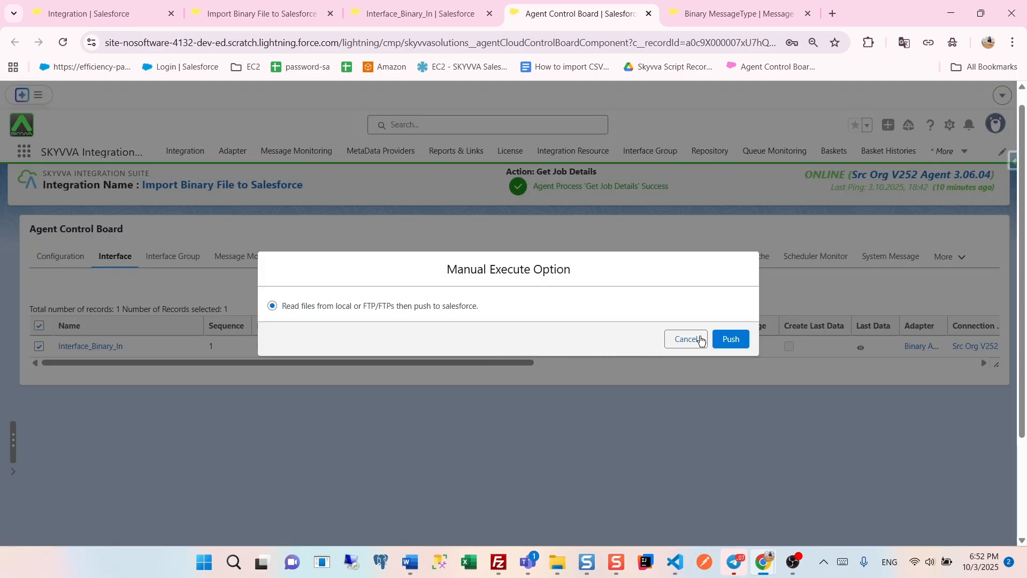
click(731, 339)
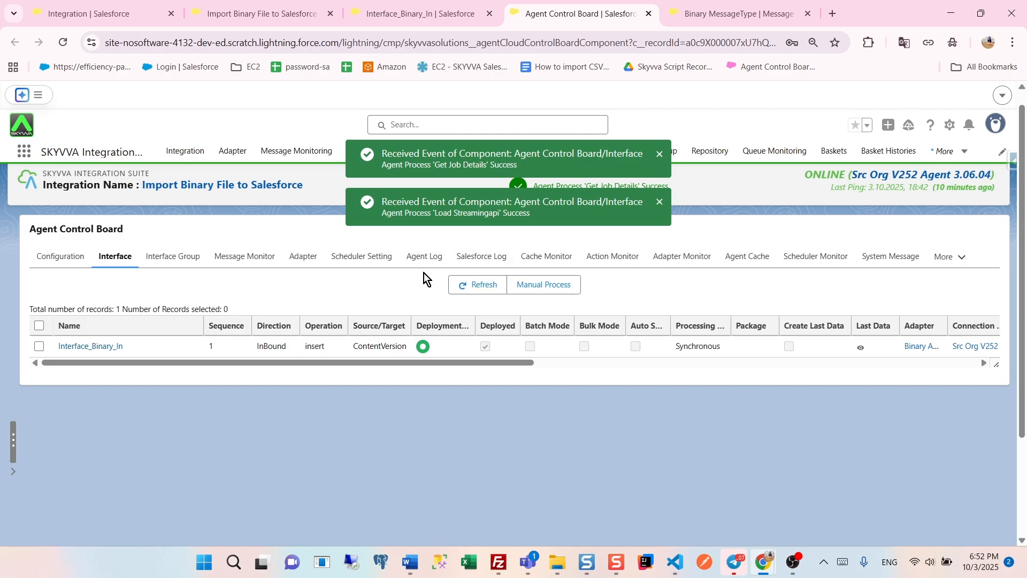
Search the Message Monitor for the integration's messages and expand the Interface_Binary_In message to examine its child message.
click(254, 261)
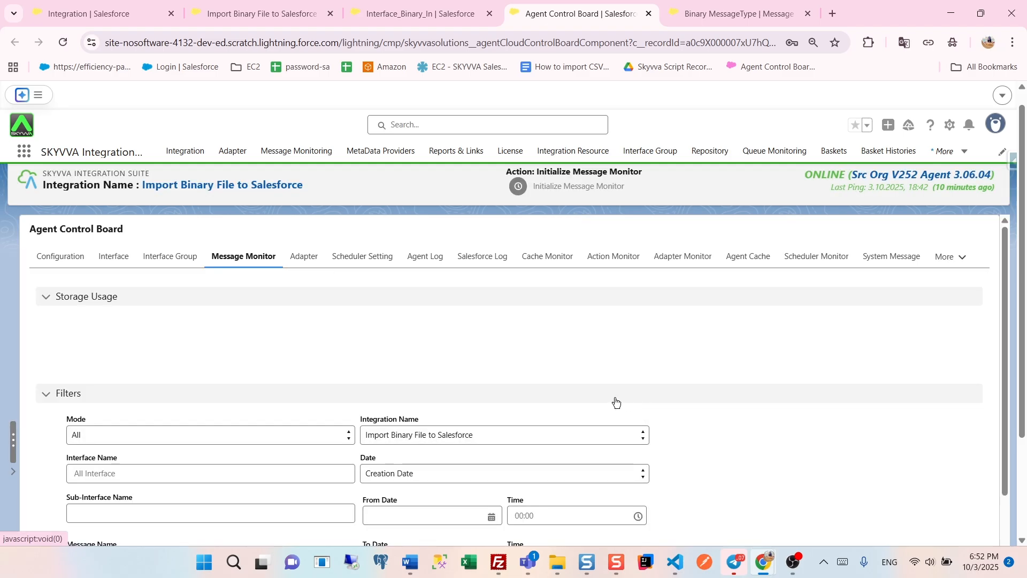
scroll(614, 402, down, 8)
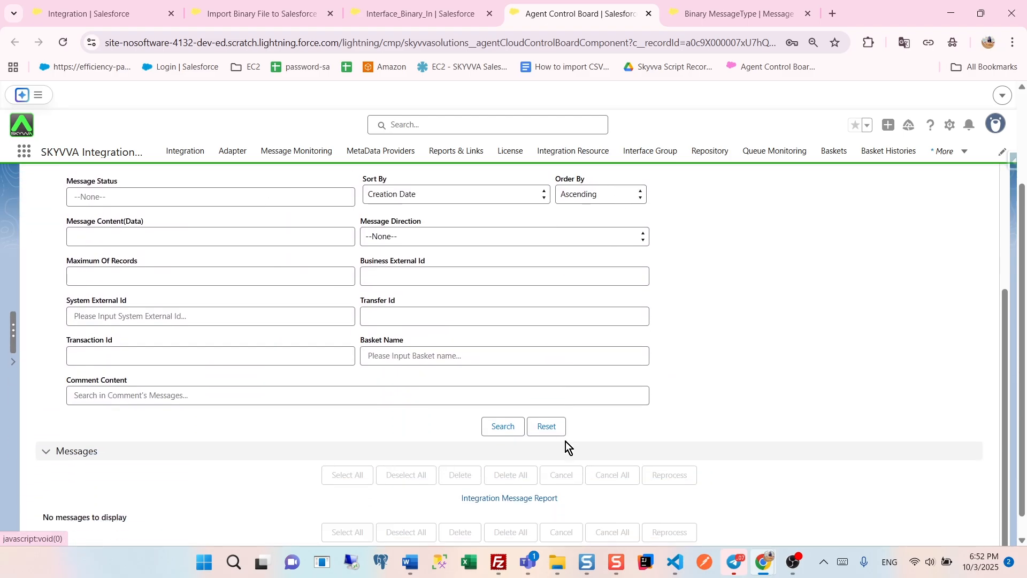
click(498, 401)
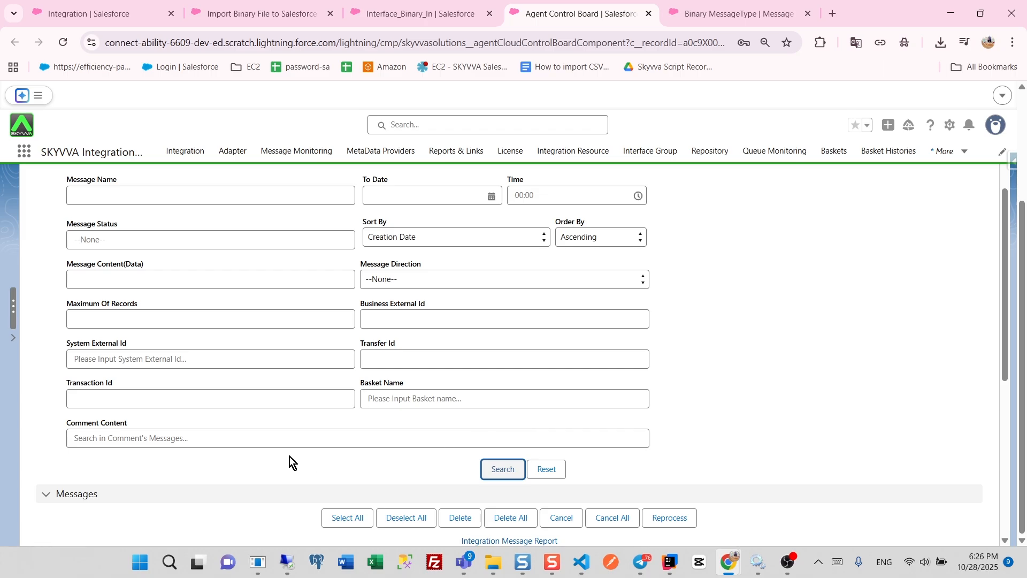
scroll(289, 459, down, 3)
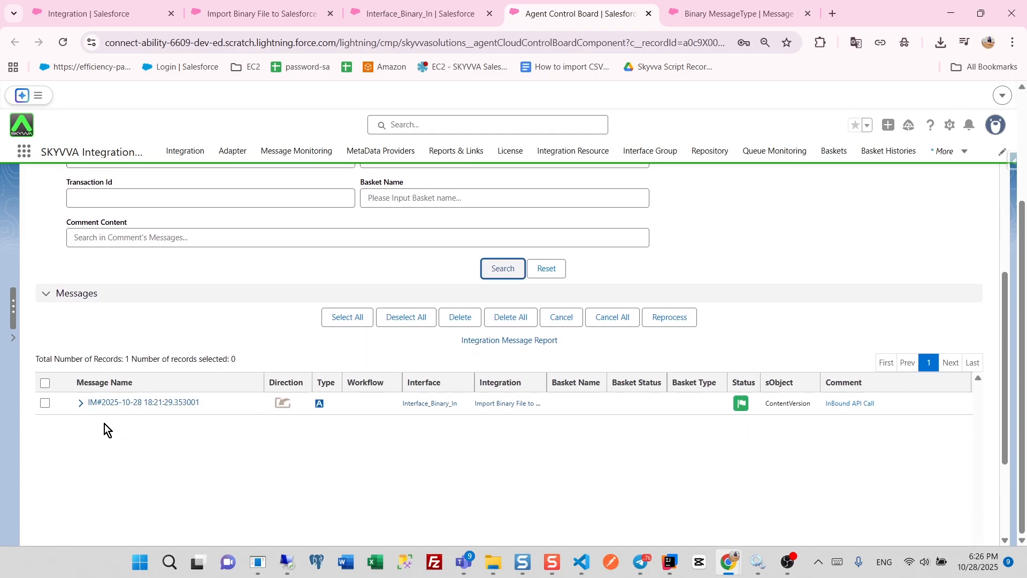
click(81, 403)
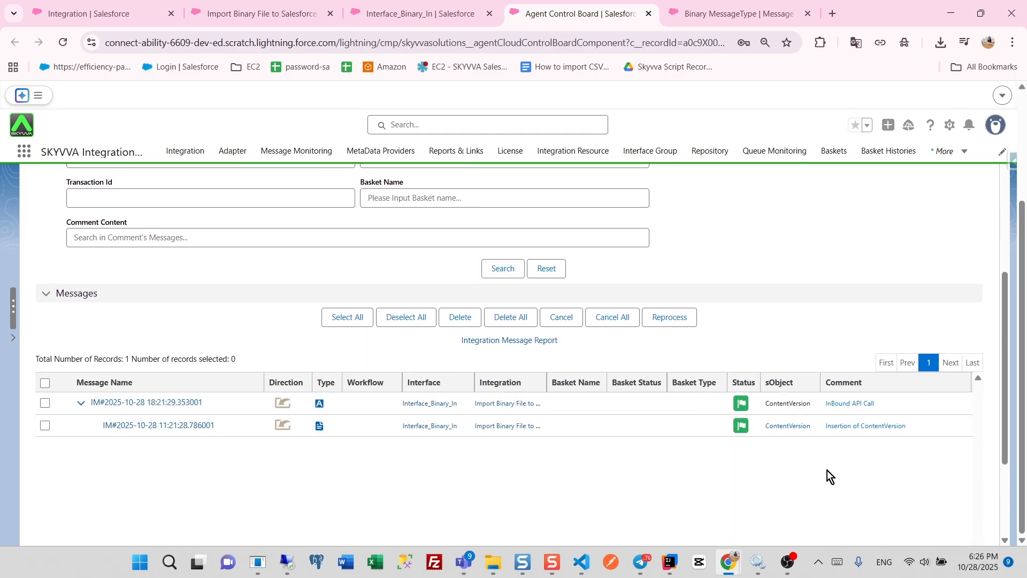
Download the file from the child message's ContentVersion record, then switch to File Explorer and select anime.jpg in the Downloads folder.
click(775, 428)
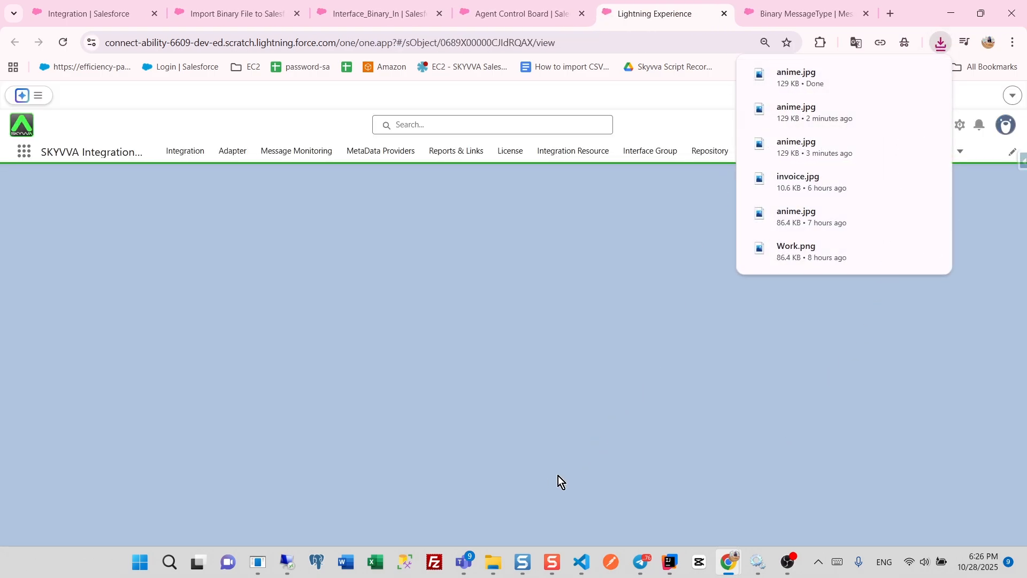
click(488, 559)
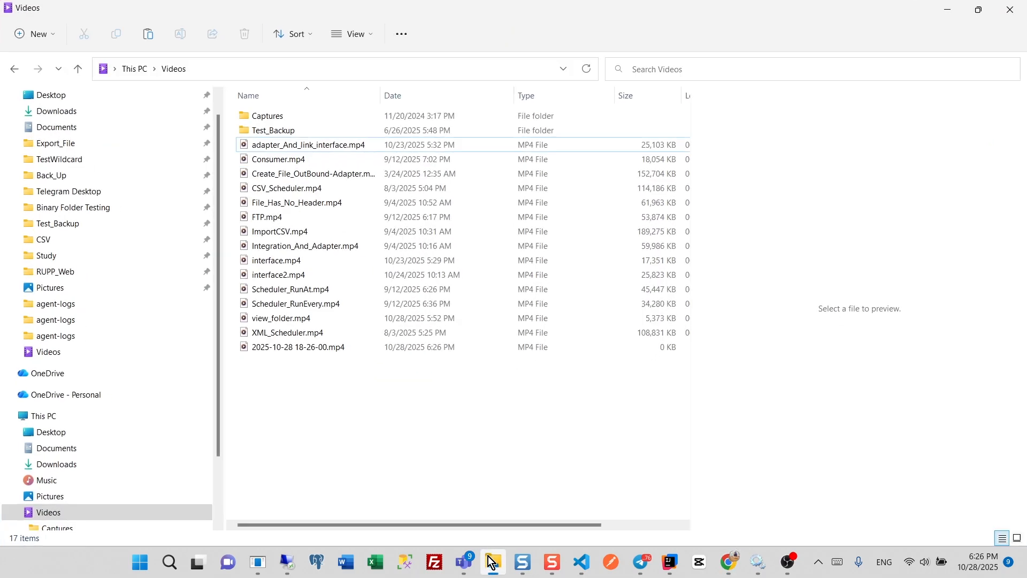
click(167, 109)
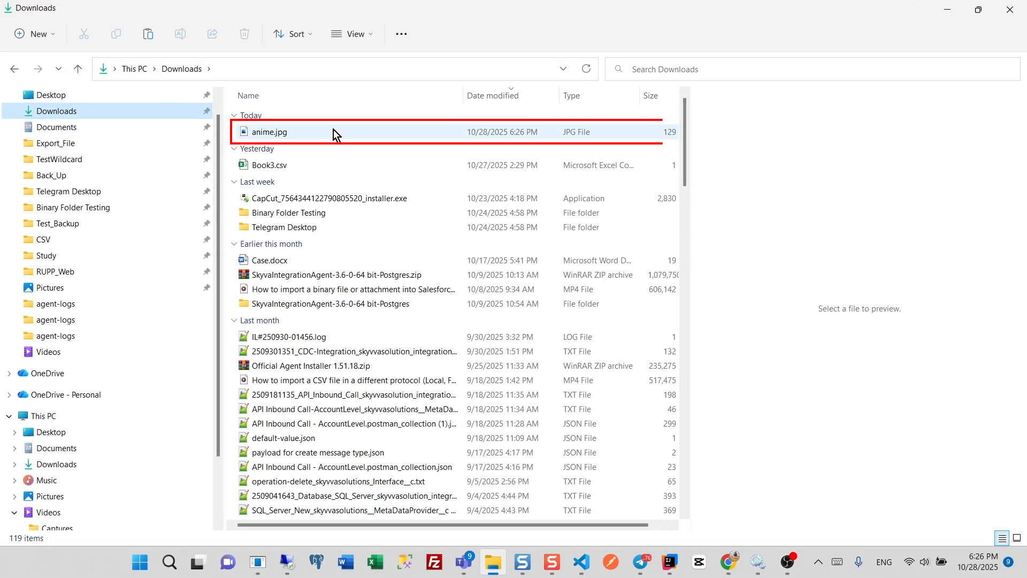
click(366, 134)
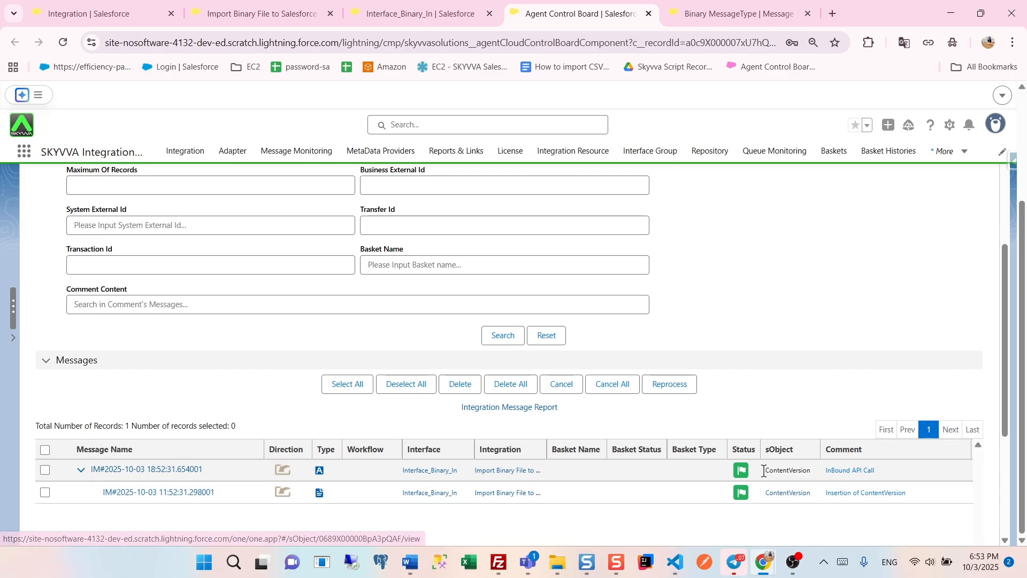
Open Salesforce Setup and go from there to the Accounts list by searching the available items for "acc".
click(950, 125)
click(913, 172)
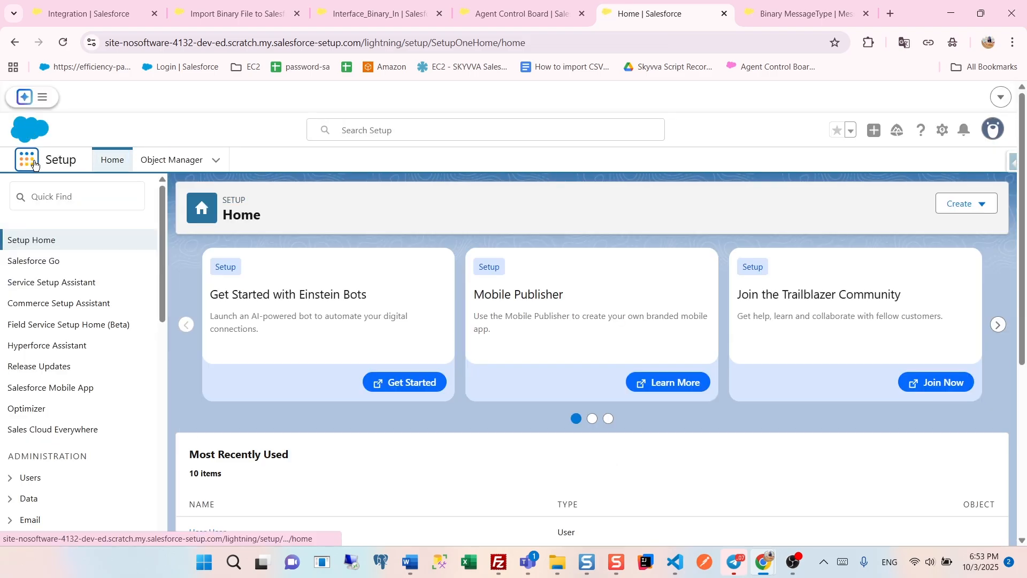
click(33, 160)
text(ac)
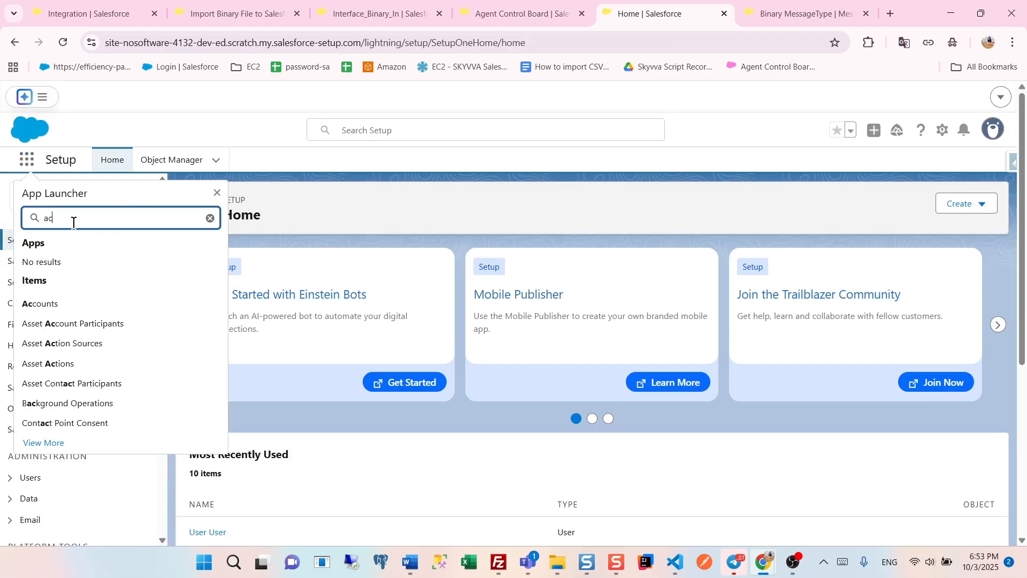
text(c)
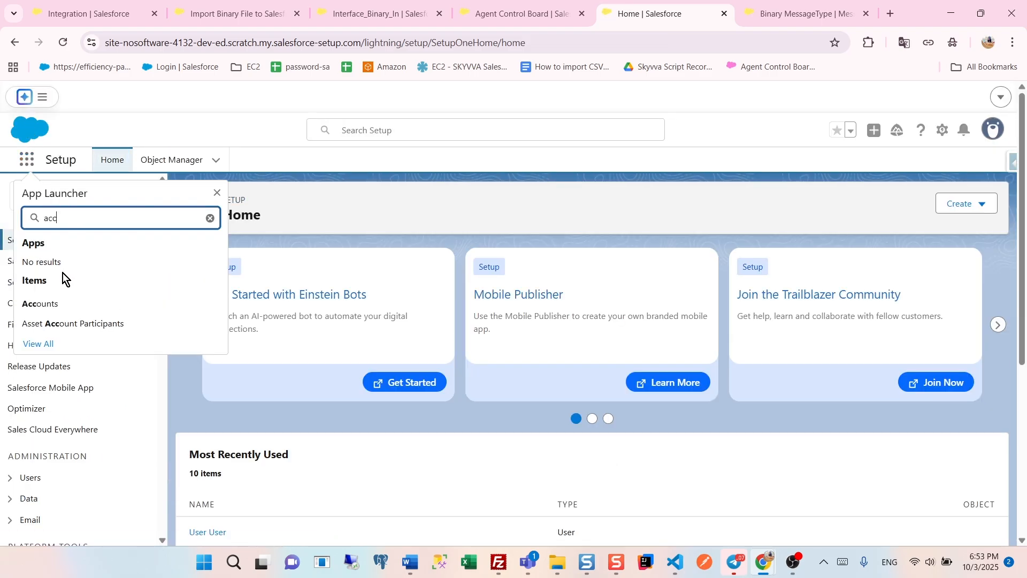
click(43, 301)
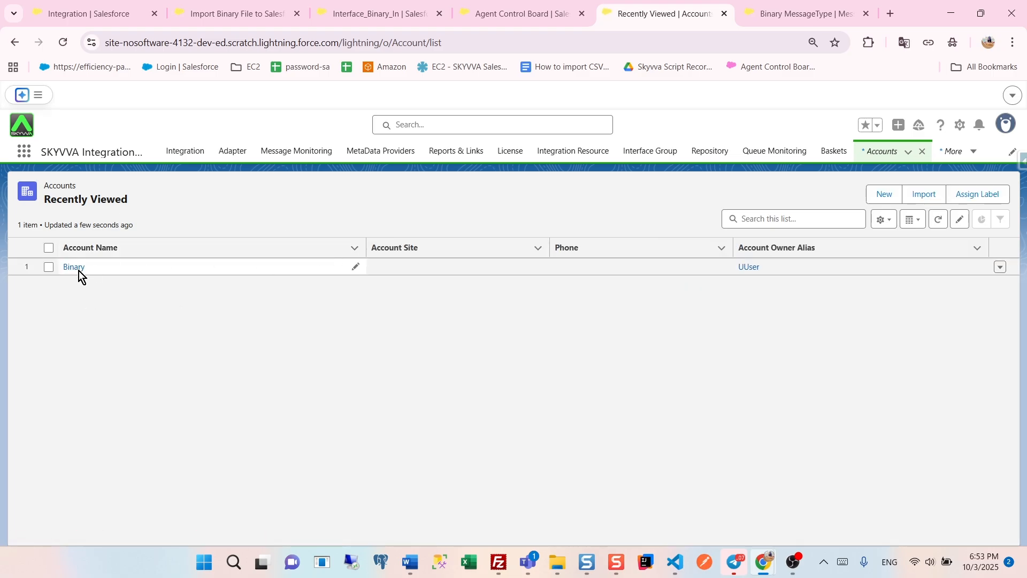
Open the Binary account and view its complete list of notes and attachments.
click(73, 271)
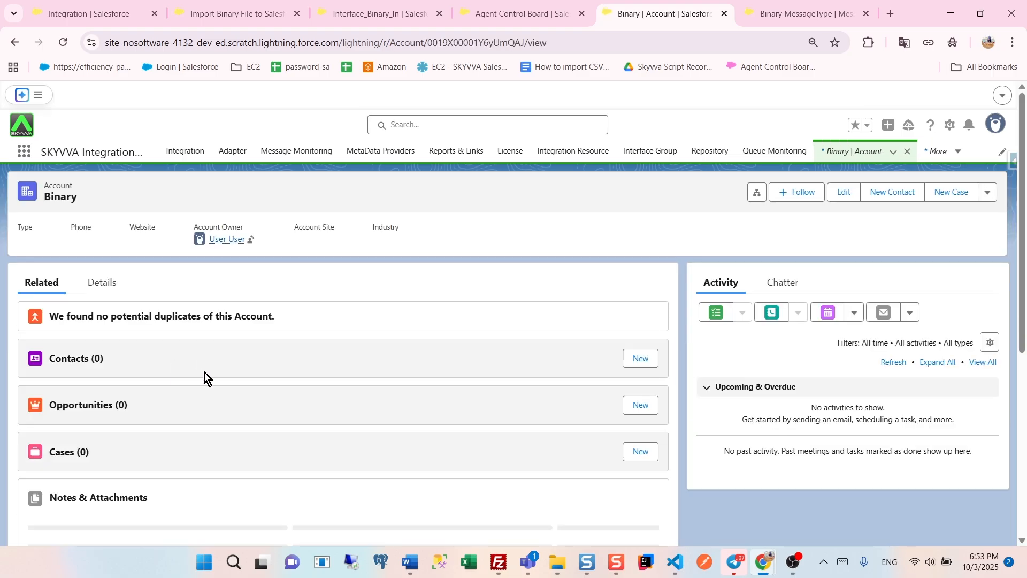
scroll(246, 426, down, 1)
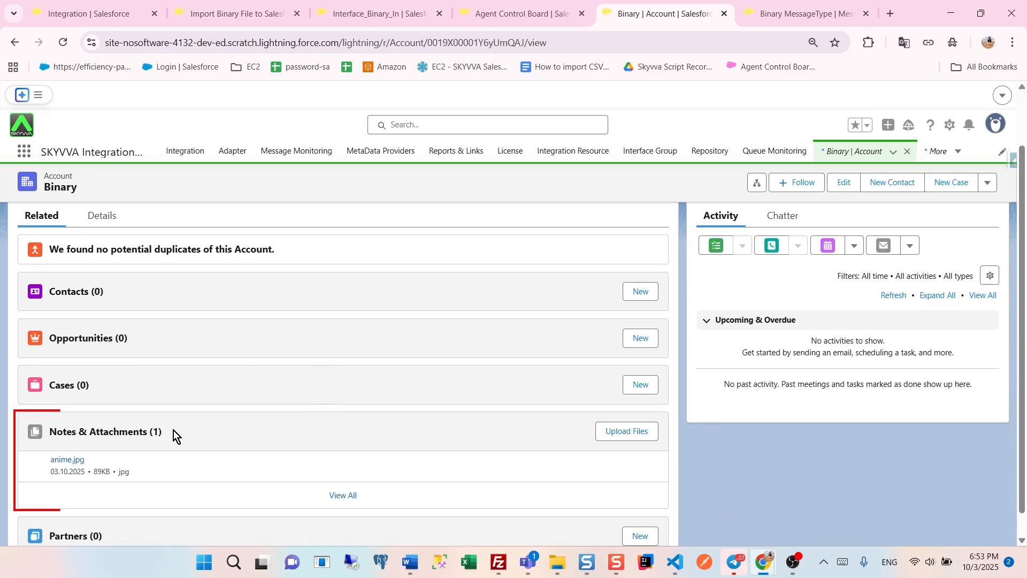
click(342, 495)
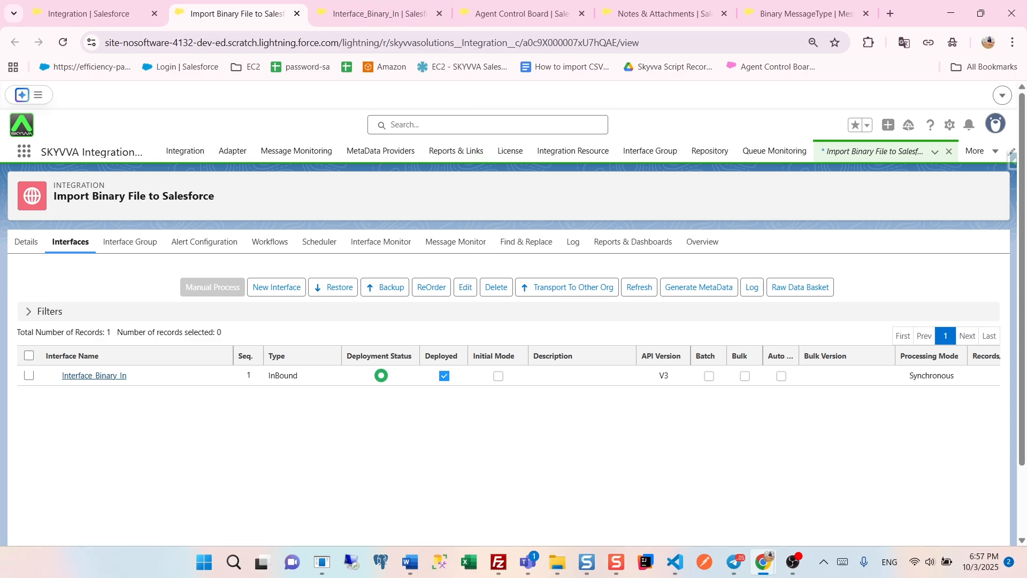
Clear the MetaData Provider, Repository and Source/Target Message Type of Interface_Binary_In and save the interface.
click(389, 16)
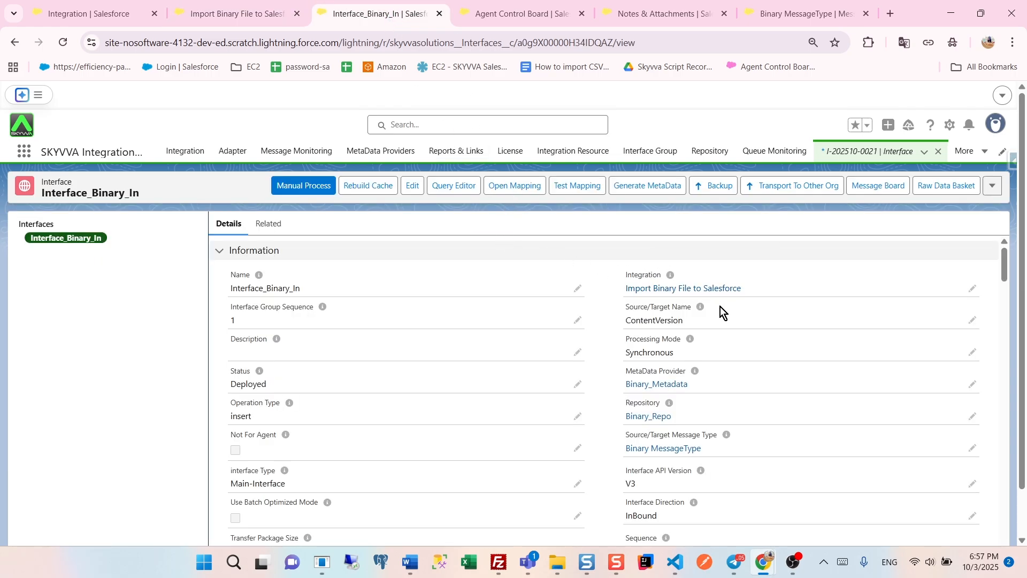
click(972, 384)
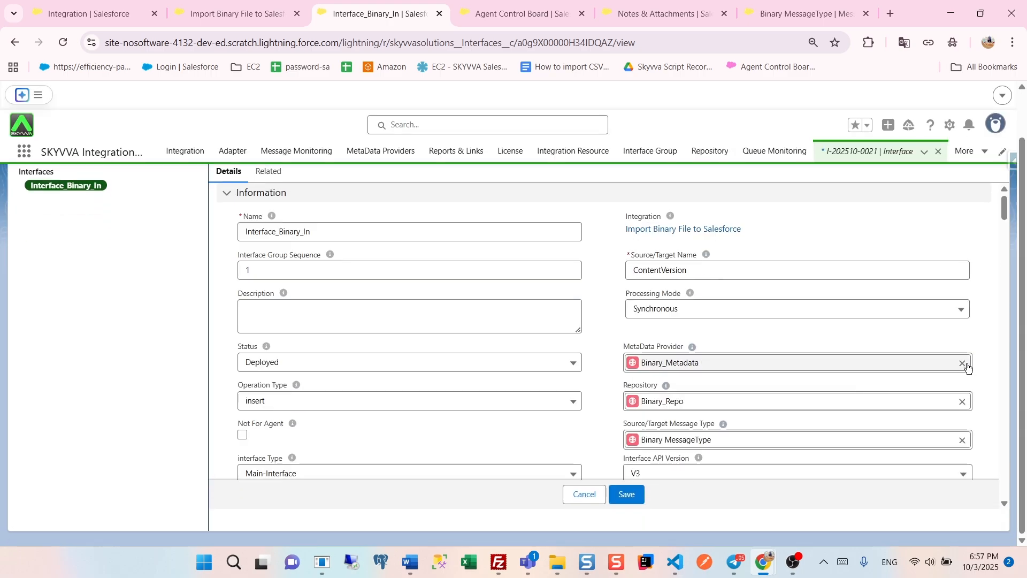
click(963, 364)
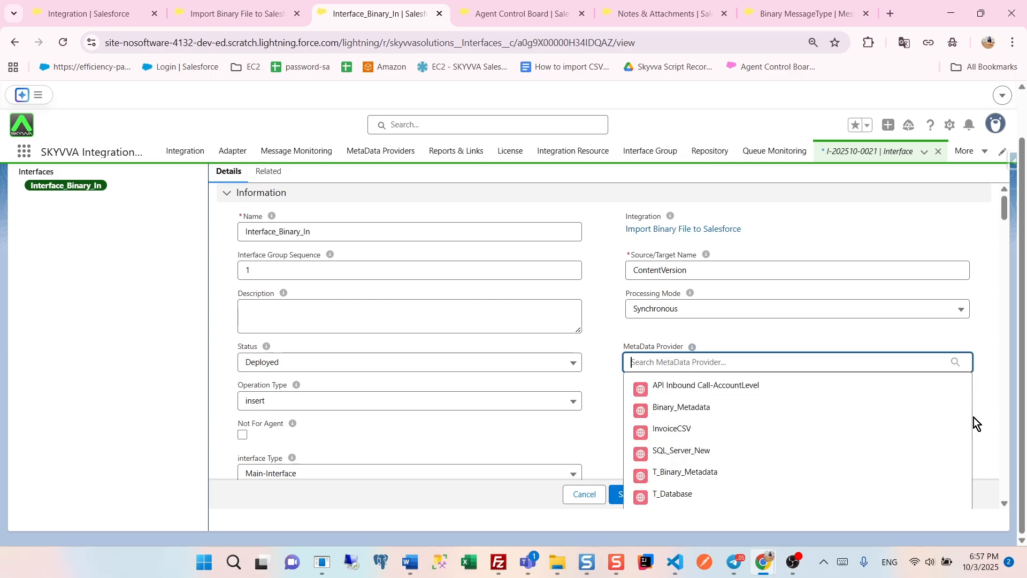
click(973, 418)
click(963, 400)
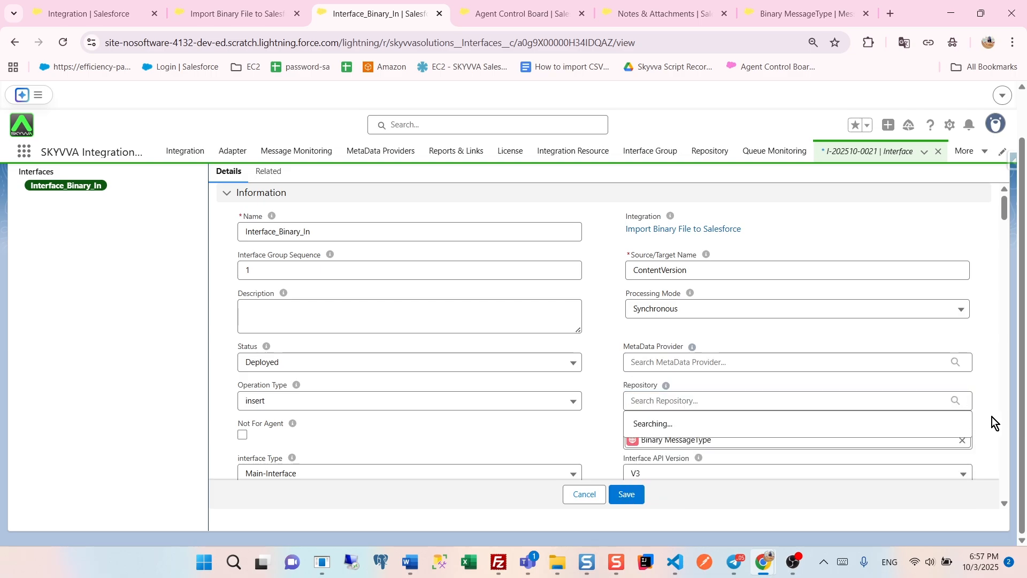
click(963, 440)
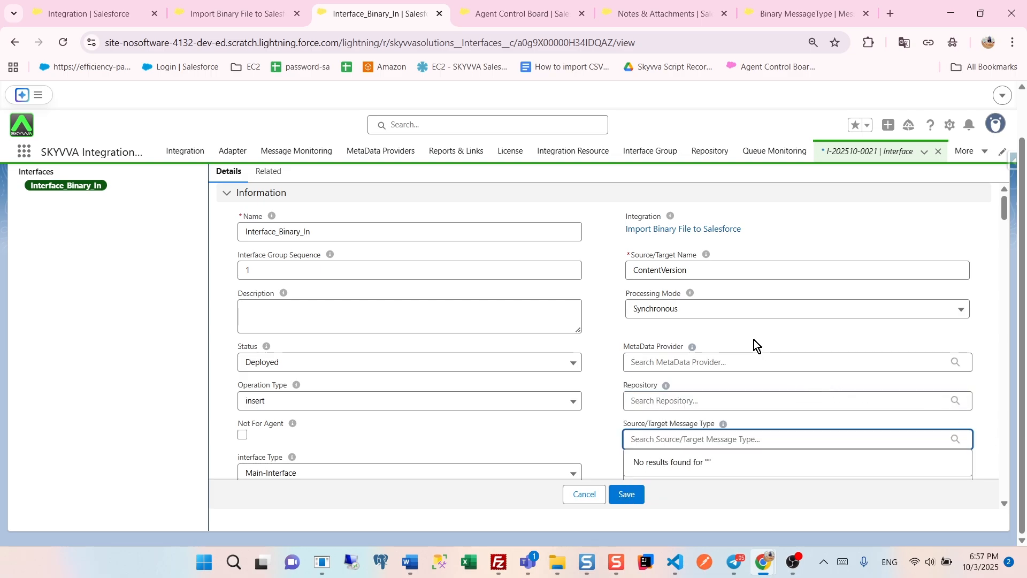
click(635, 490)
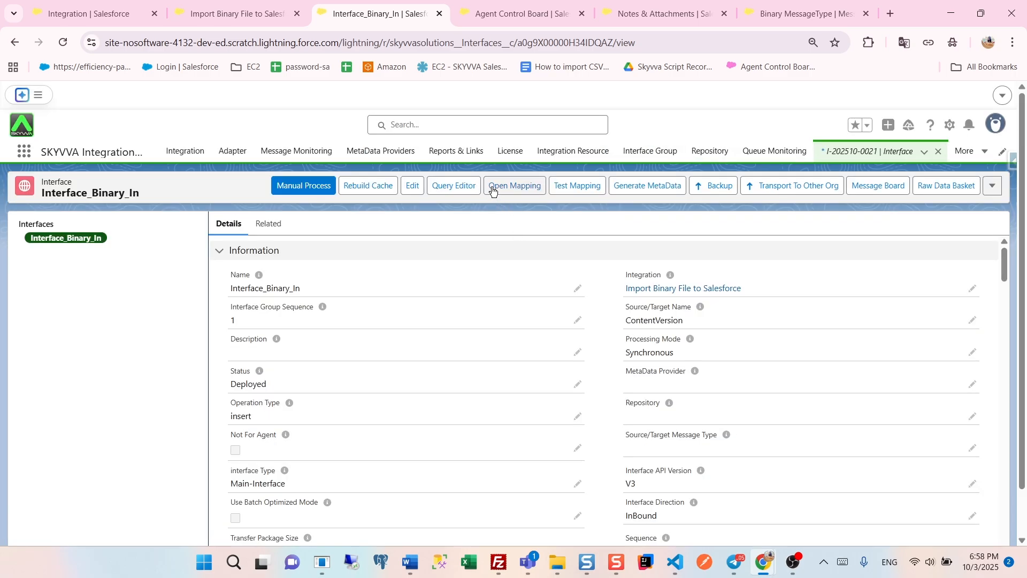
Open the mapping of Interface_Binary_In and map source ContentVersion and its PathOnClient, Title and VersionData fields to their target counterparts.
click(492, 191)
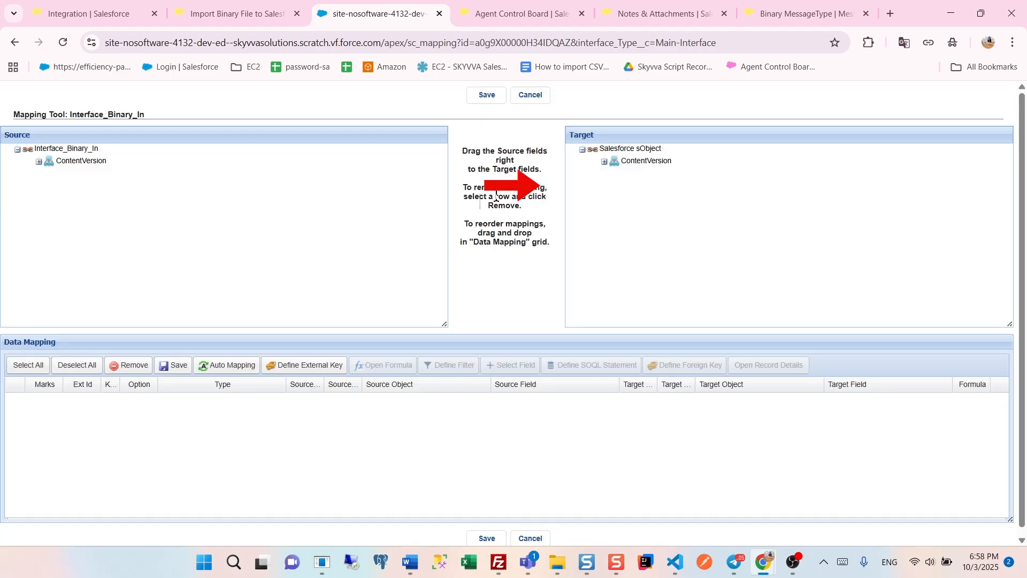
drag(72, 161, 636, 167)
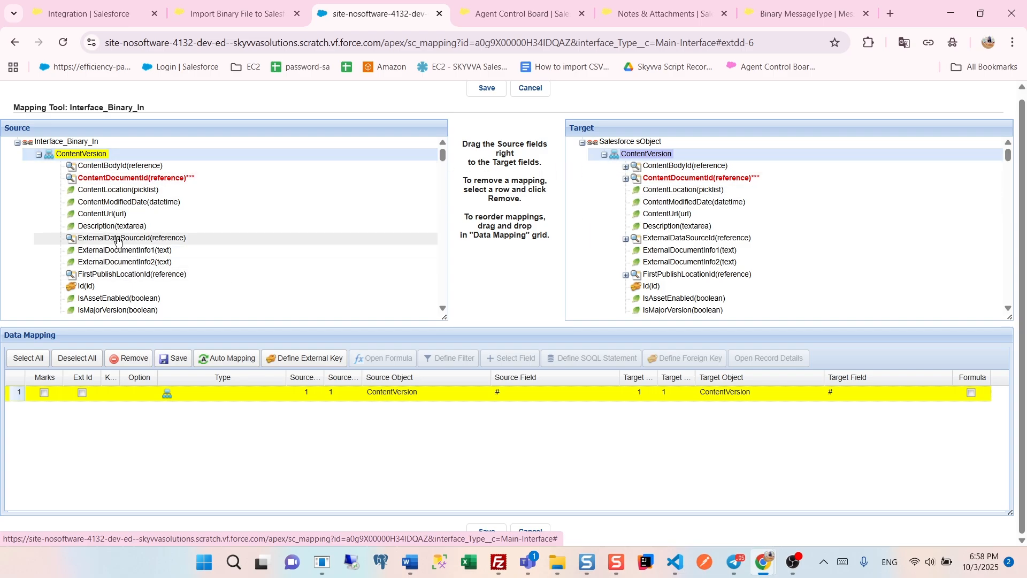
scroll(118, 228, down, 1)
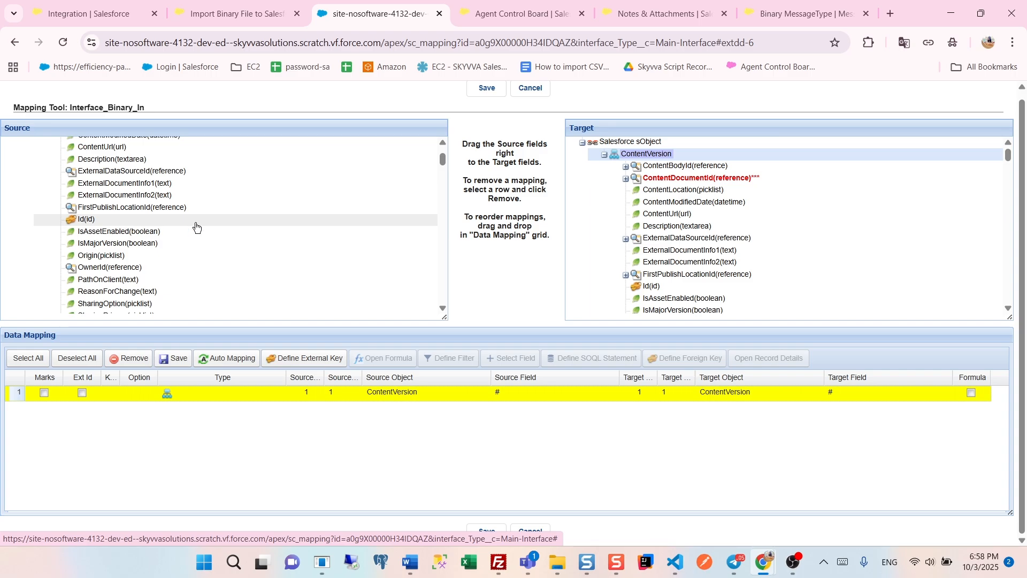
scroll(603, 299, down, 1)
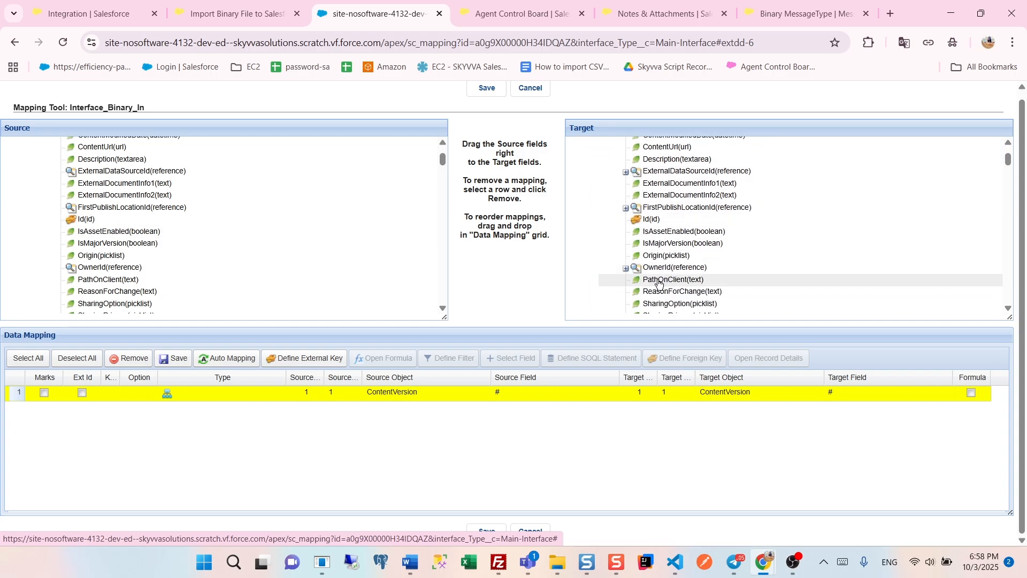
drag(665, 278, 115, 283)
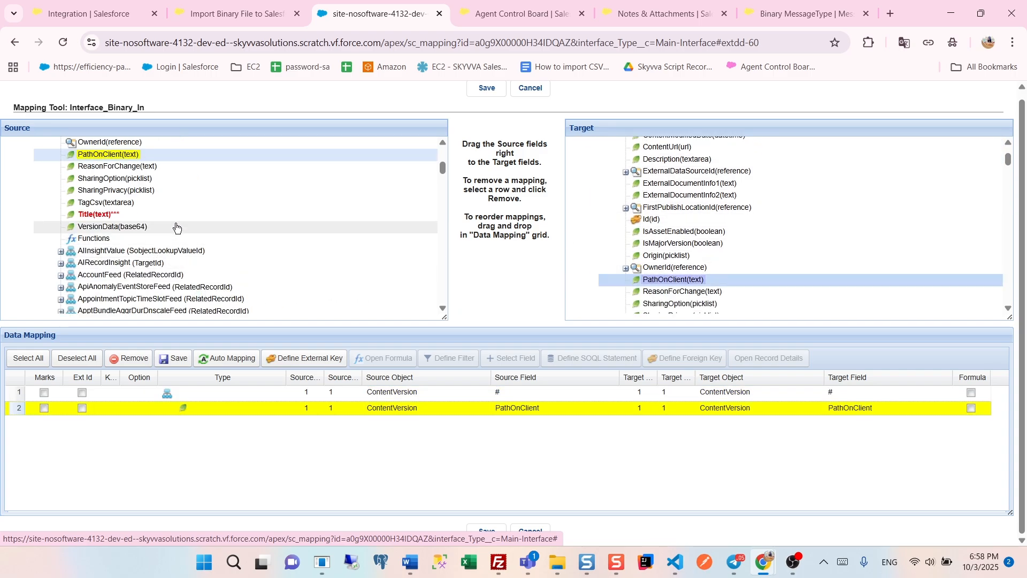
scroll(667, 258, down, 1)
drag(663, 273, 129, 219)
scroll(674, 251, down, 1)
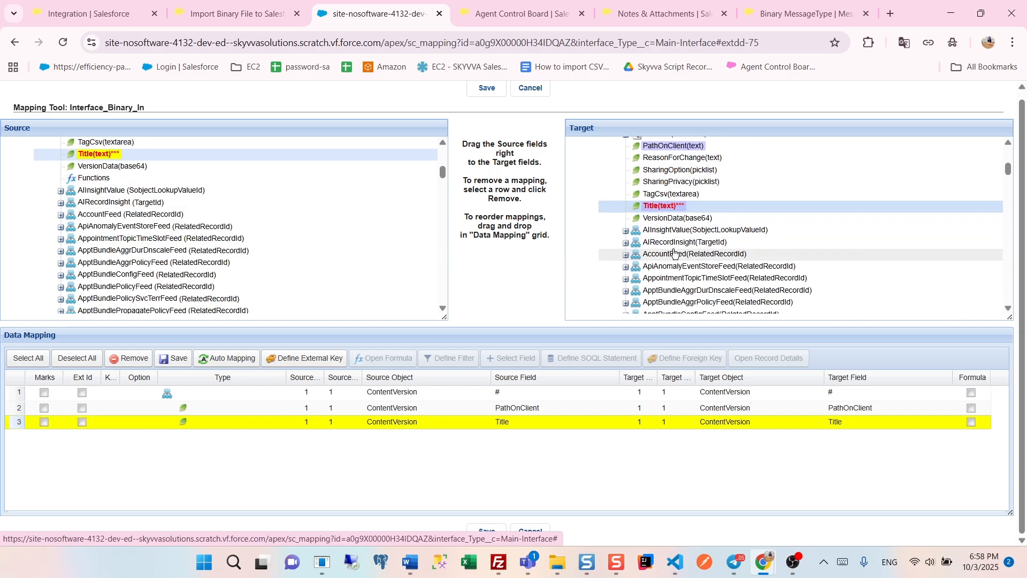
drag(675, 218, 115, 166)
Map a function to the target FirstPublishLocationId with the formula VLOOKUP(Account,id,Name,'Binary'), then test and apply it.
scroll(696, 238, up, 5)
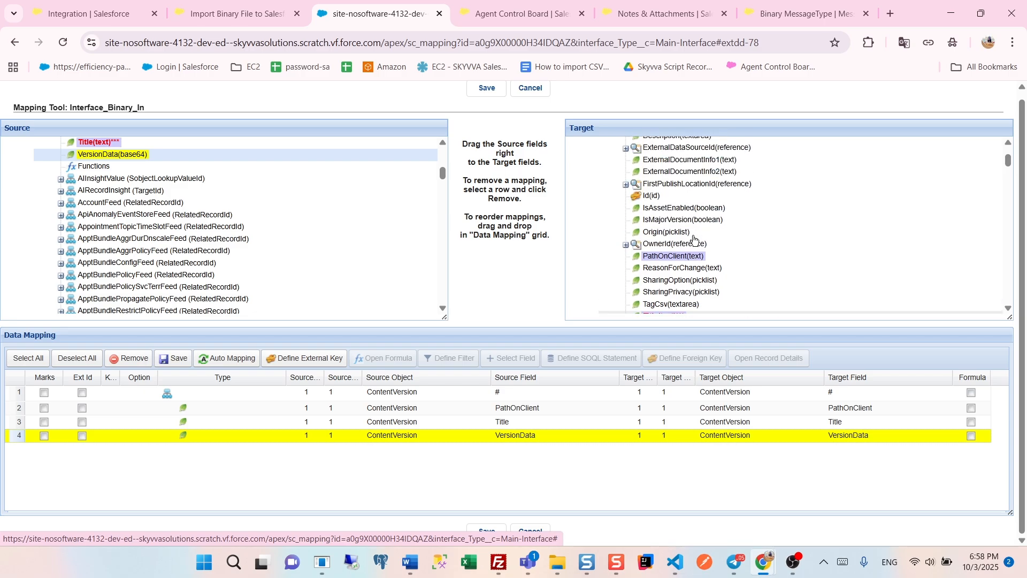
scroll(690, 230, down, 1)
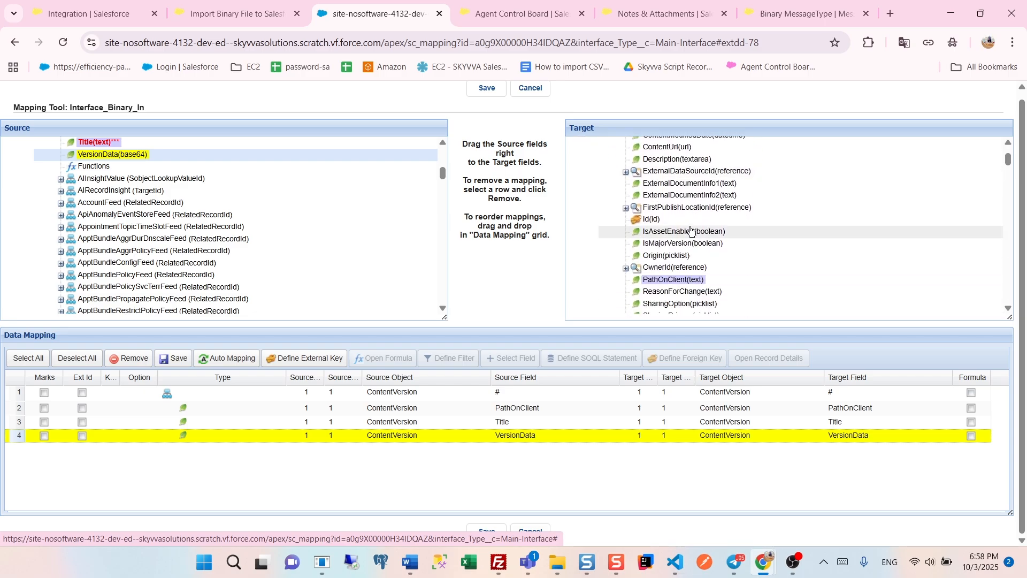
drag(683, 213, 92, 165)
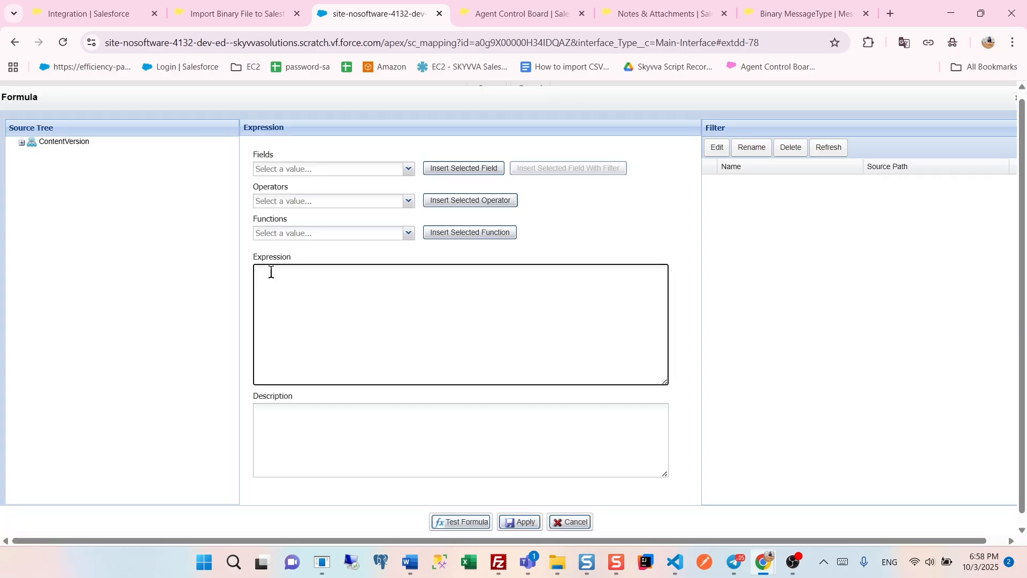
text(VLOOKUP(Account,id,Name,'Binary'))
click(454, 520)
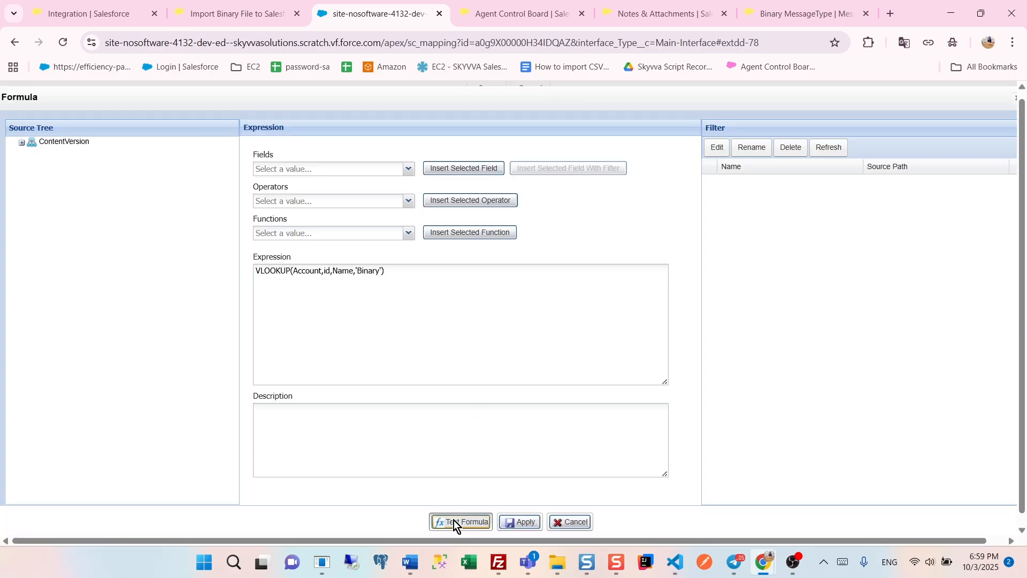
scroll(496, 376, down, 1)
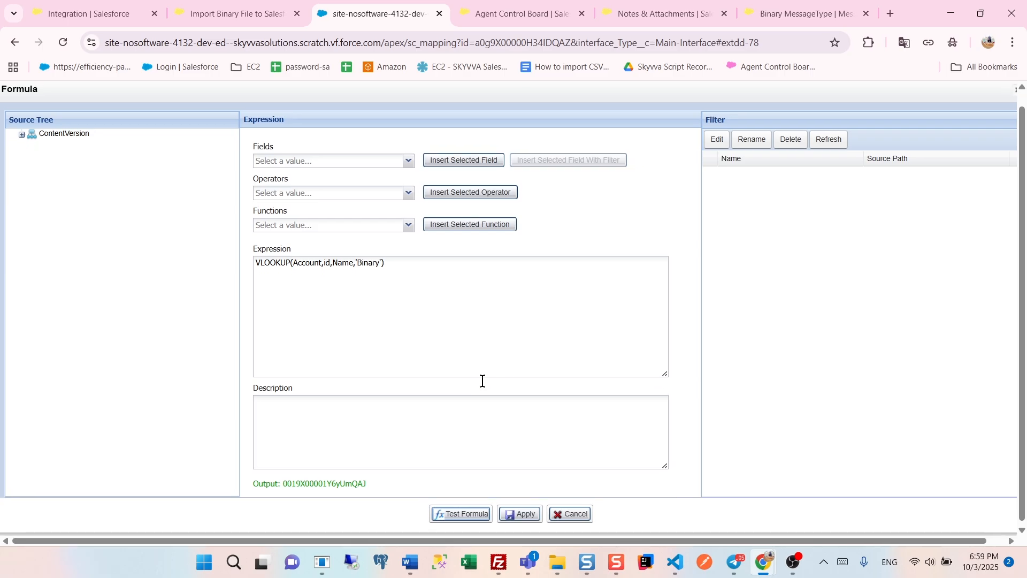
click(522, 512)
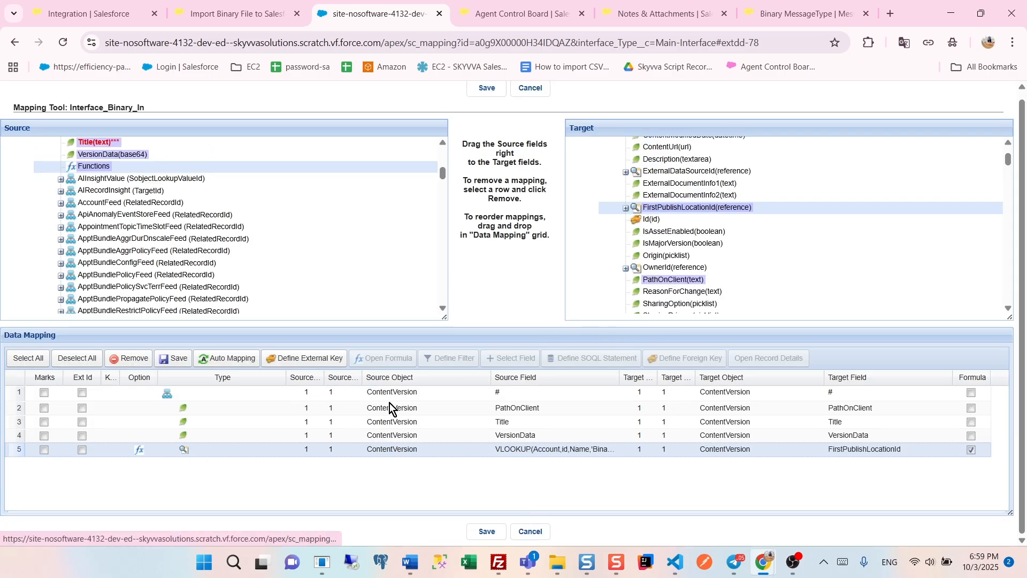
Mark the Title mapping as the external ID and save the mapping.
click(82, 422)
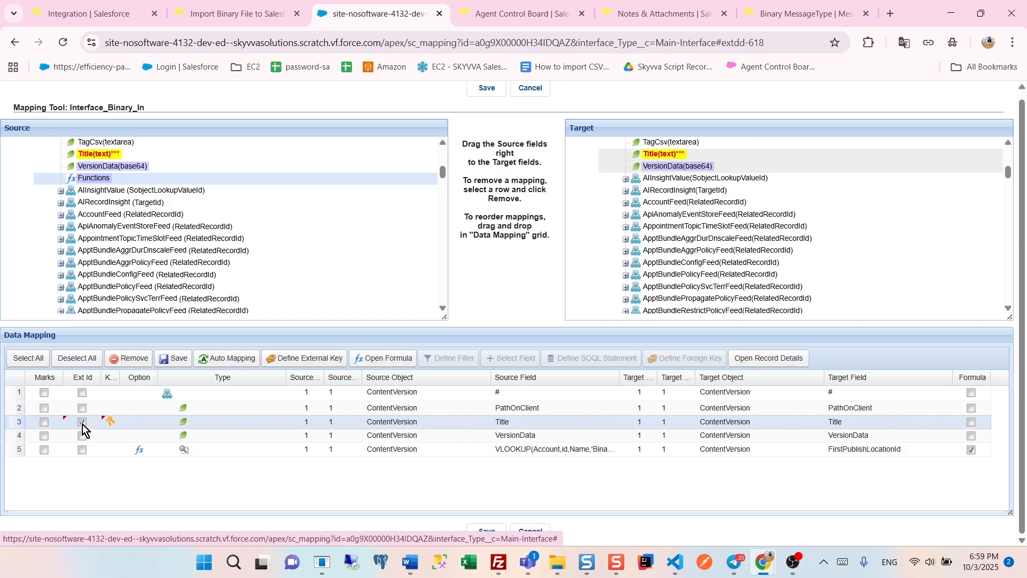
click(487, 530)
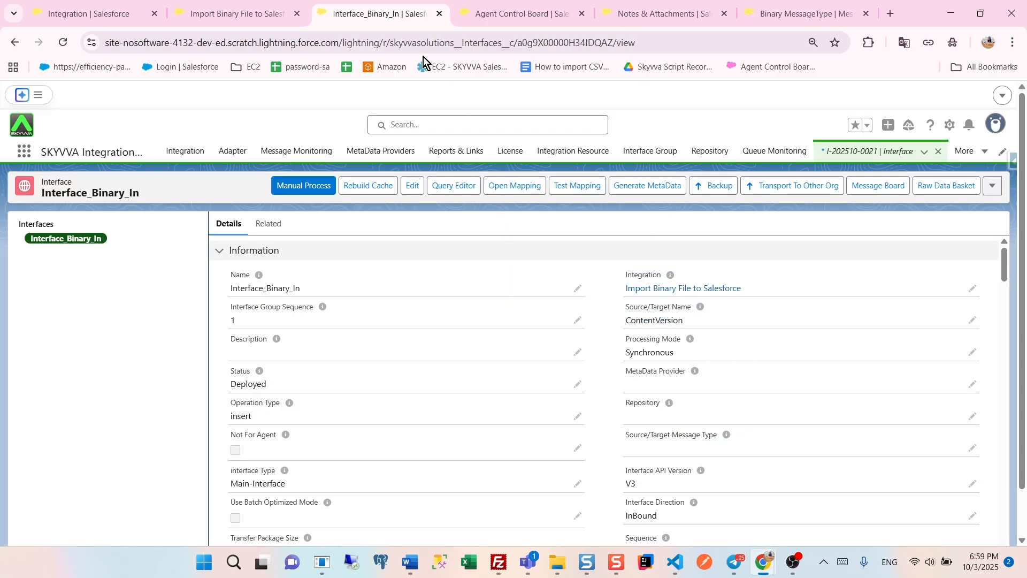
In the Agent Control Board, manually process Interface_Binary_In to read files from local or FTP/FTPs and push them to Salesforce.
click(484, 17)
scroll(132, 241, up, 6)
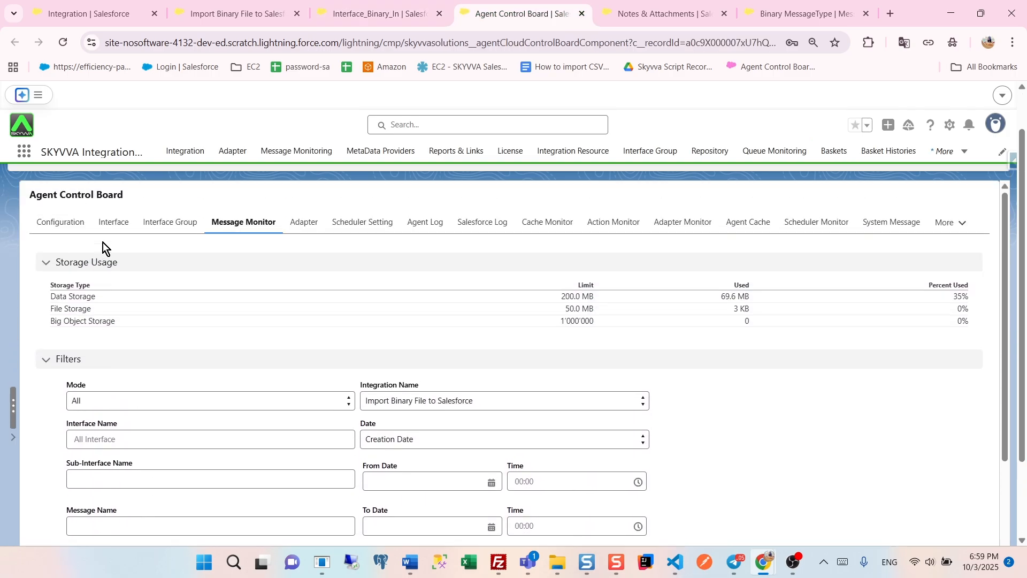
click(101, 271)
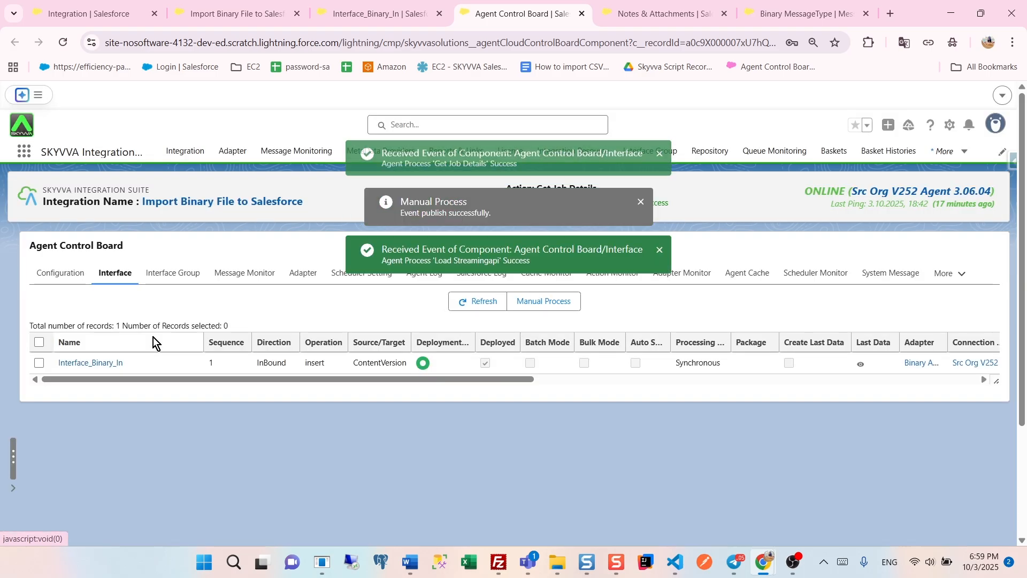
click(40, 364)
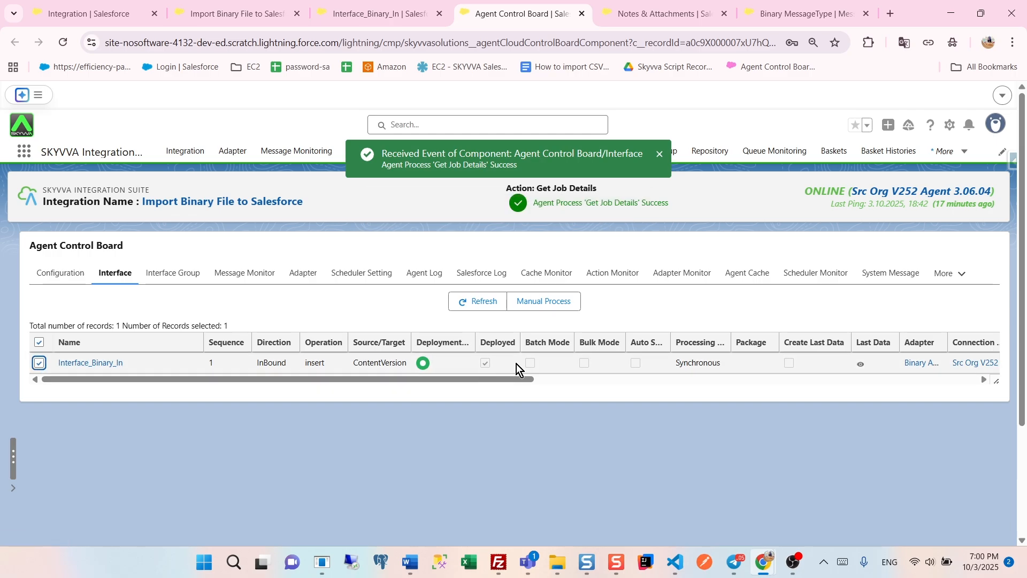
click(567, 303)
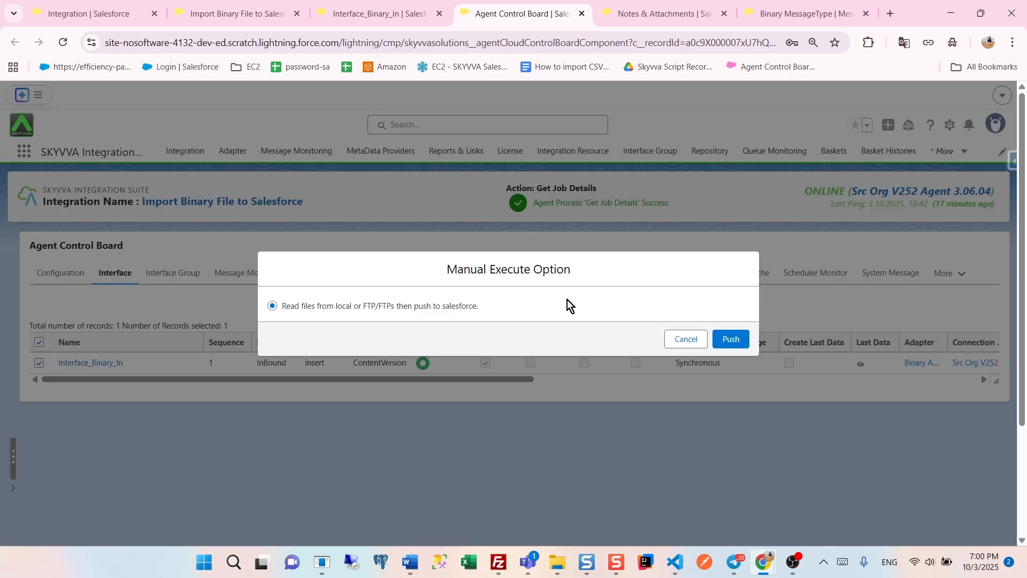
click(731, 340)
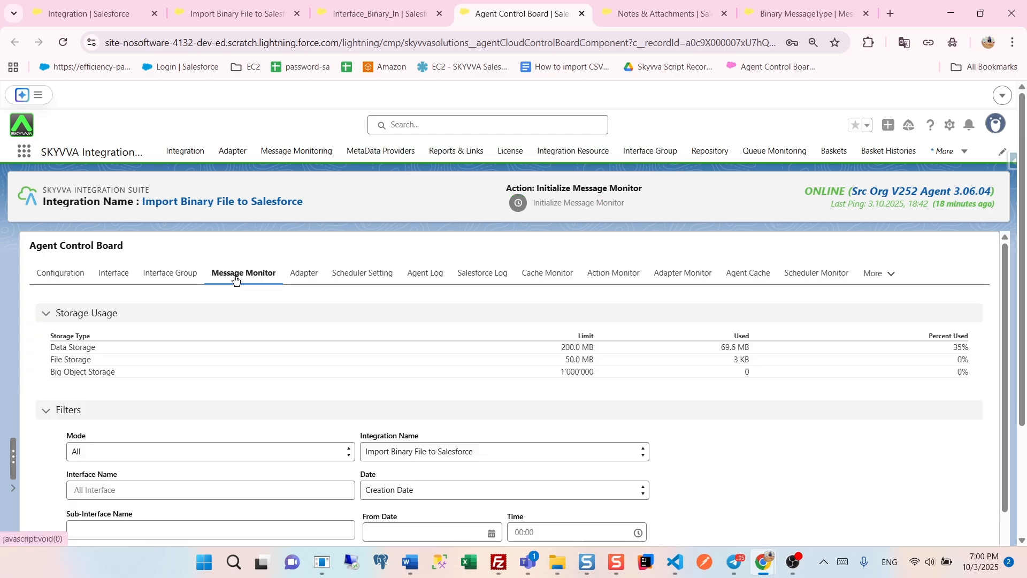
Search the Message Monitor for messages of the Import Binary File to Salesforce integration and expand the Interface_Binary_In message.
click(233, 276)
scroll(567, 297, down, 8)
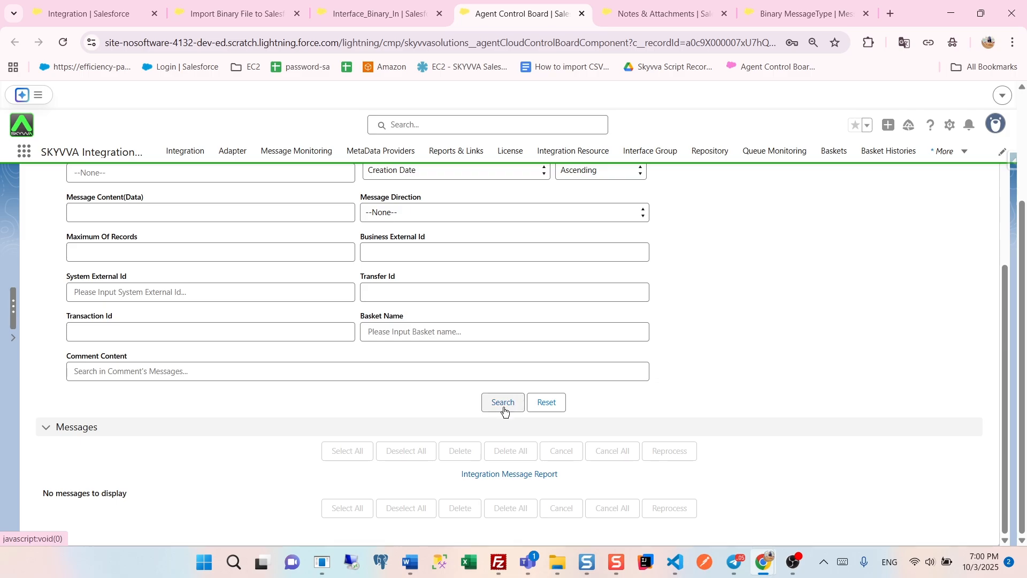
click(502, 406)
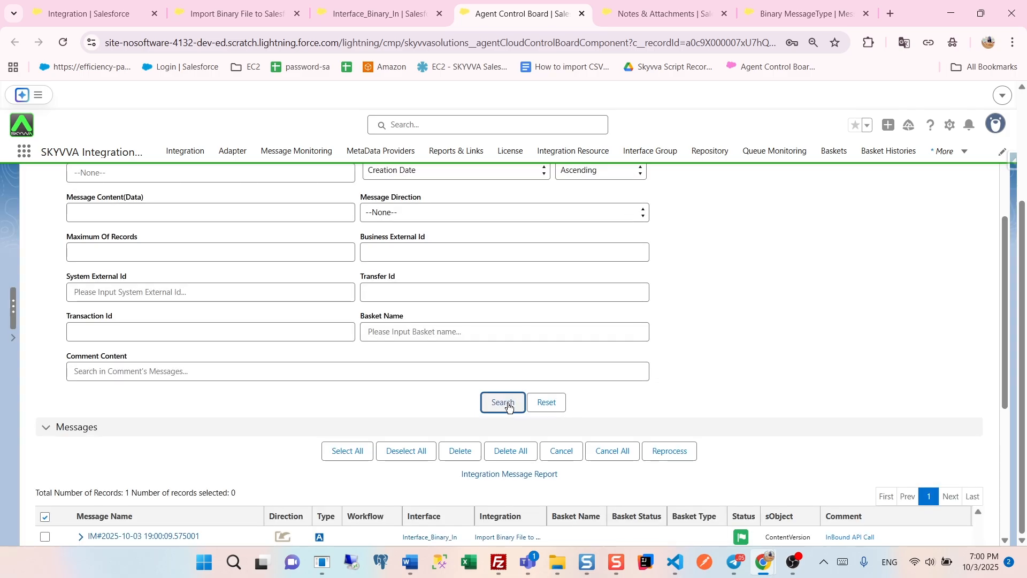
scroll(509, 407, down, 3)
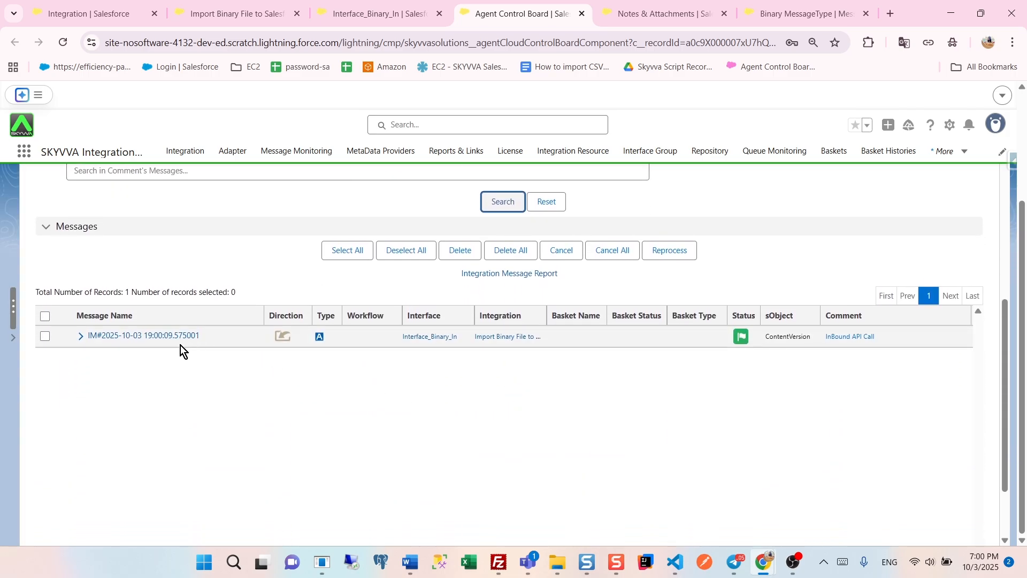
click(80, 337)
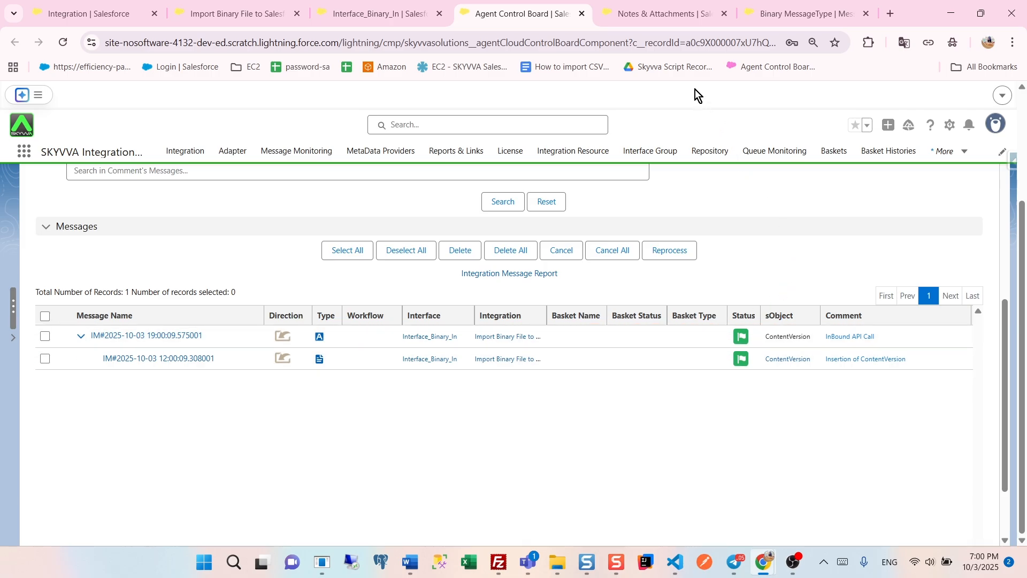
Refresh the Binary account's Notes & Attachments and check the last modified time of the newest anime.jpg.
click(648, 18)
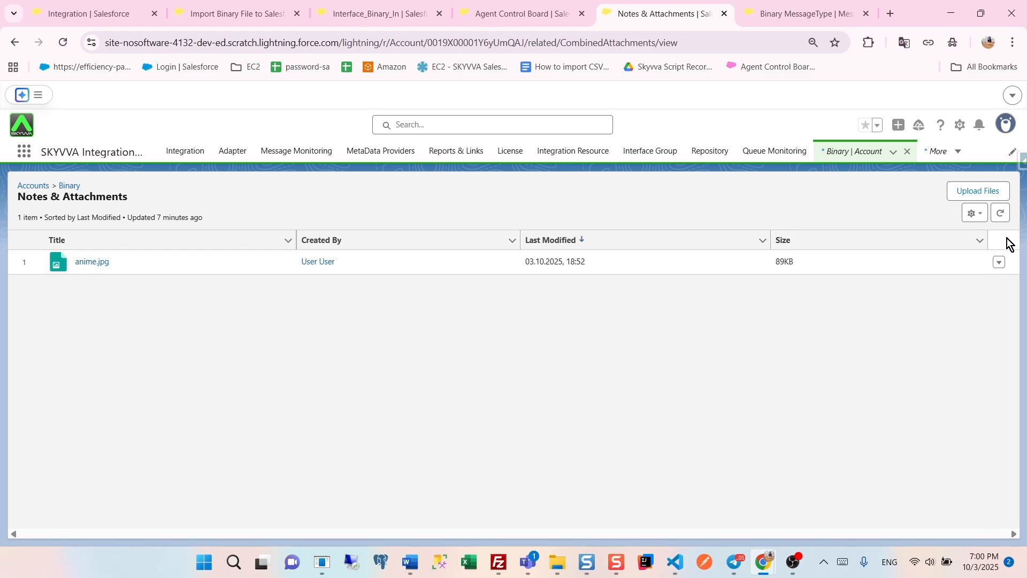
click(1001, 213)
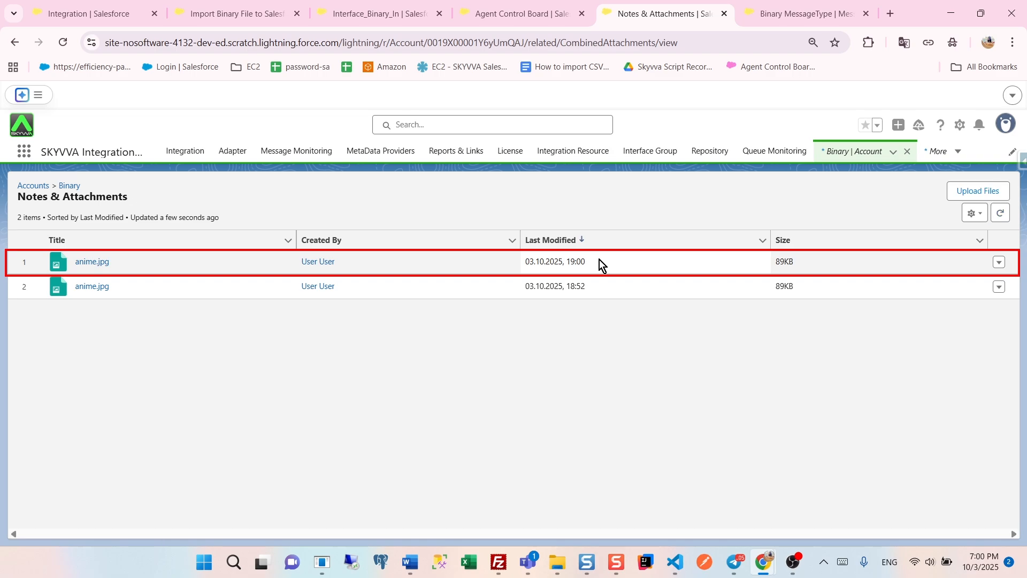
drag(591, 261, 559, 263)
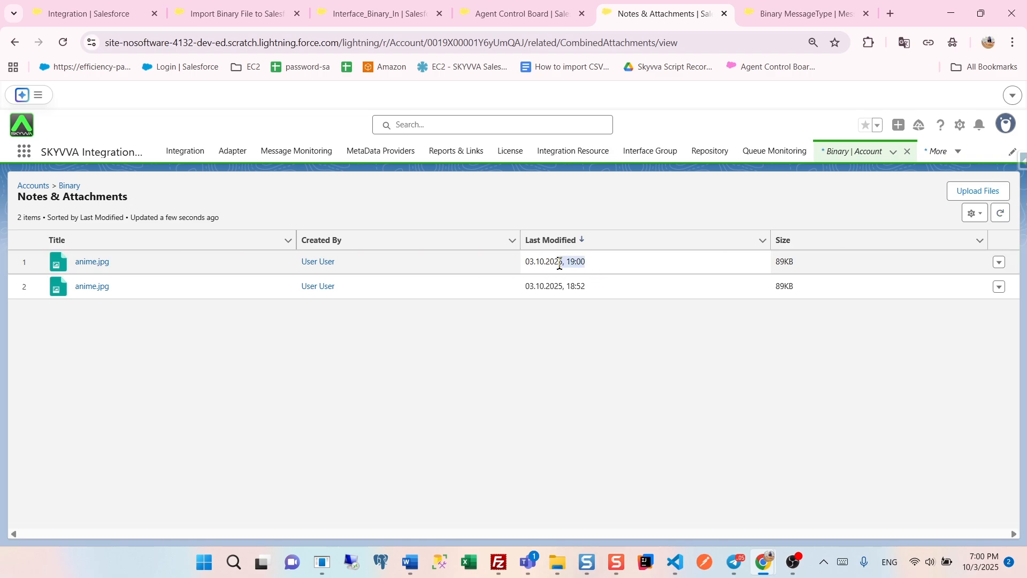